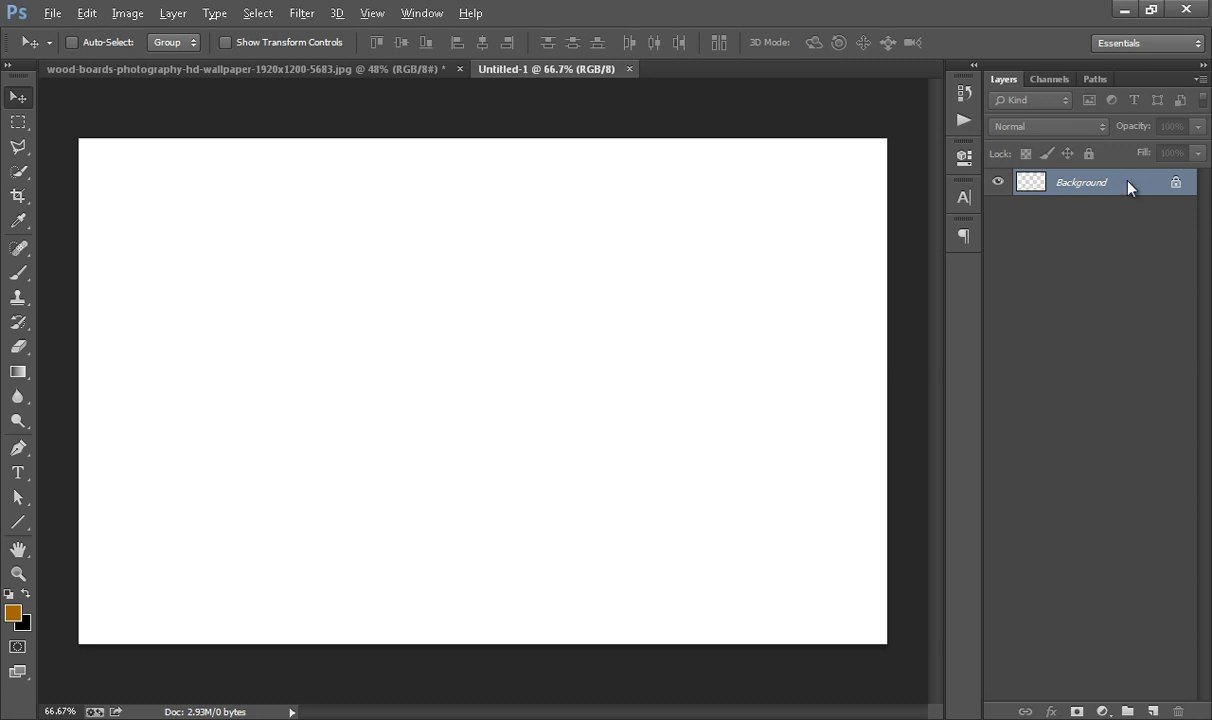
Step: Fill the Untitled-1 Background layer with the solid black background colour
key(alt+BackSpace)
key(ctrl+BackSpace)
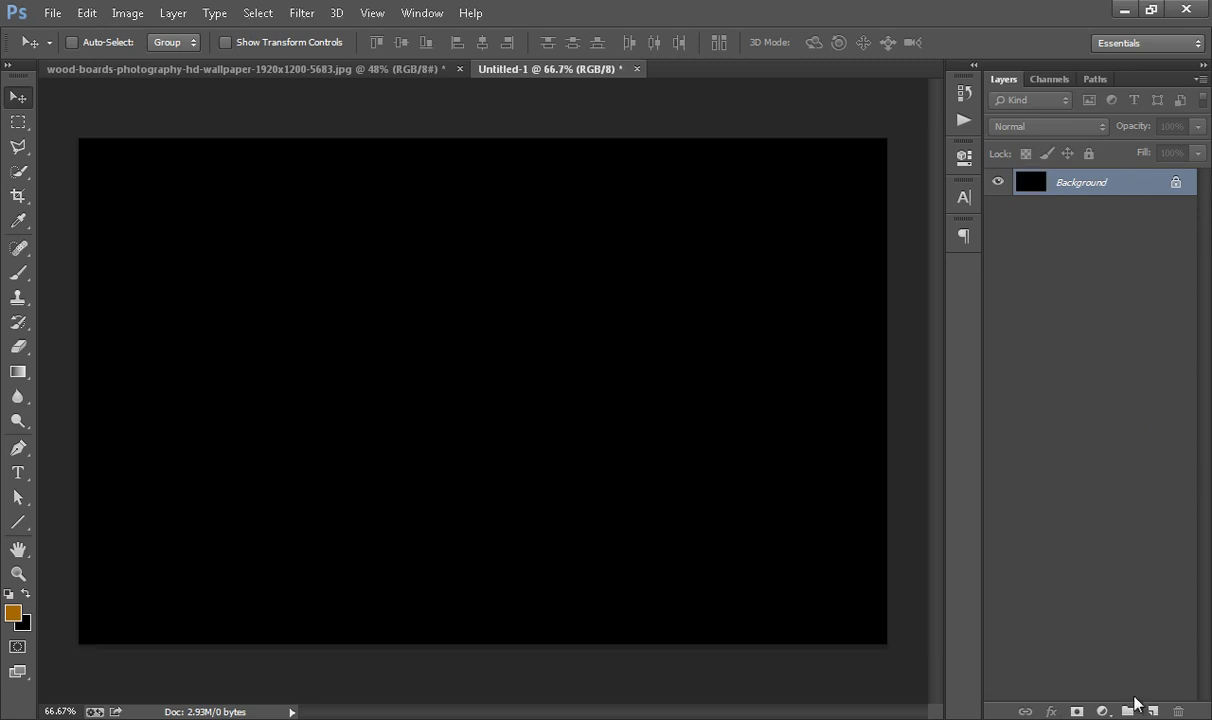
Step: Add a gradient fill layer using the Black, White preset in Radial style
click(1102, 711)
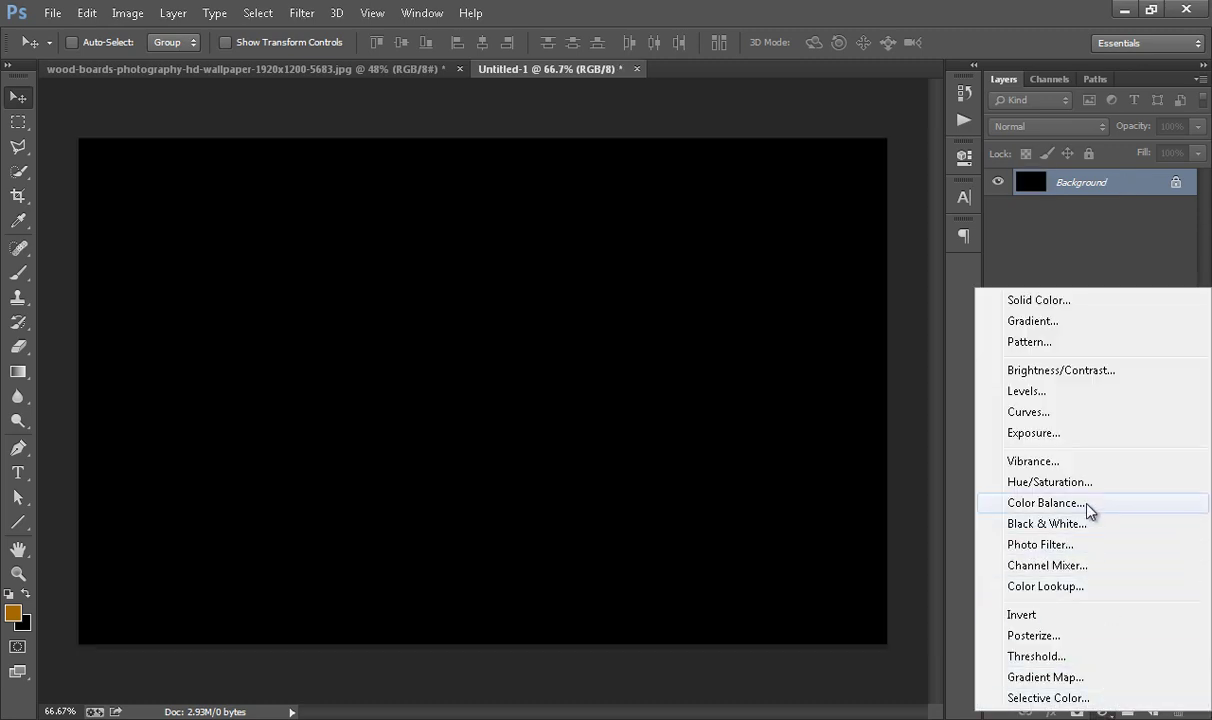
click(1020, 321)
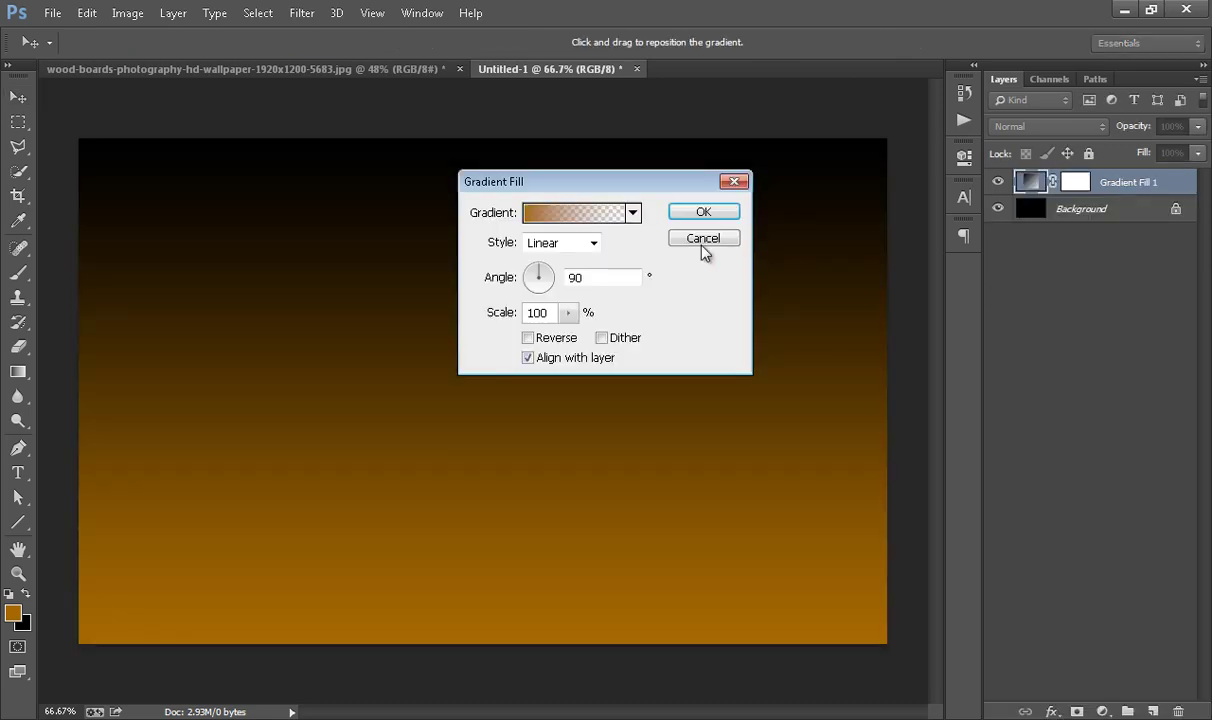
click(570, 216)
click(718, 115)
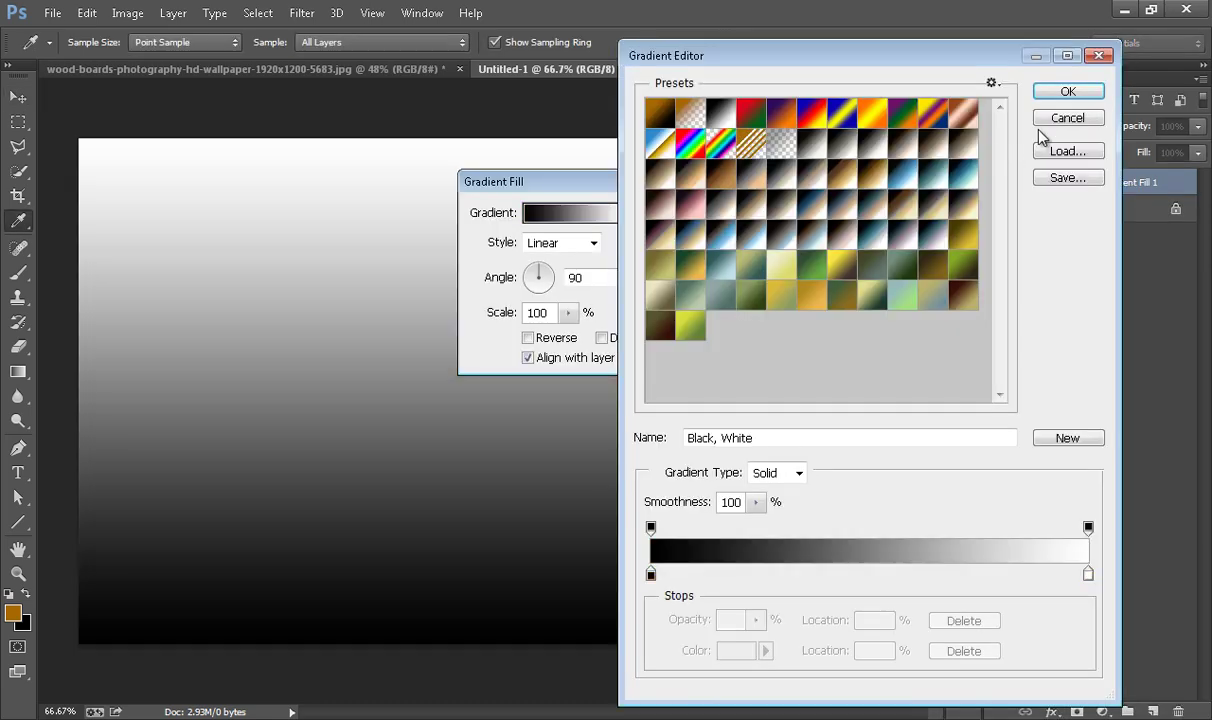
click(1043, 93)
click(567, 312)
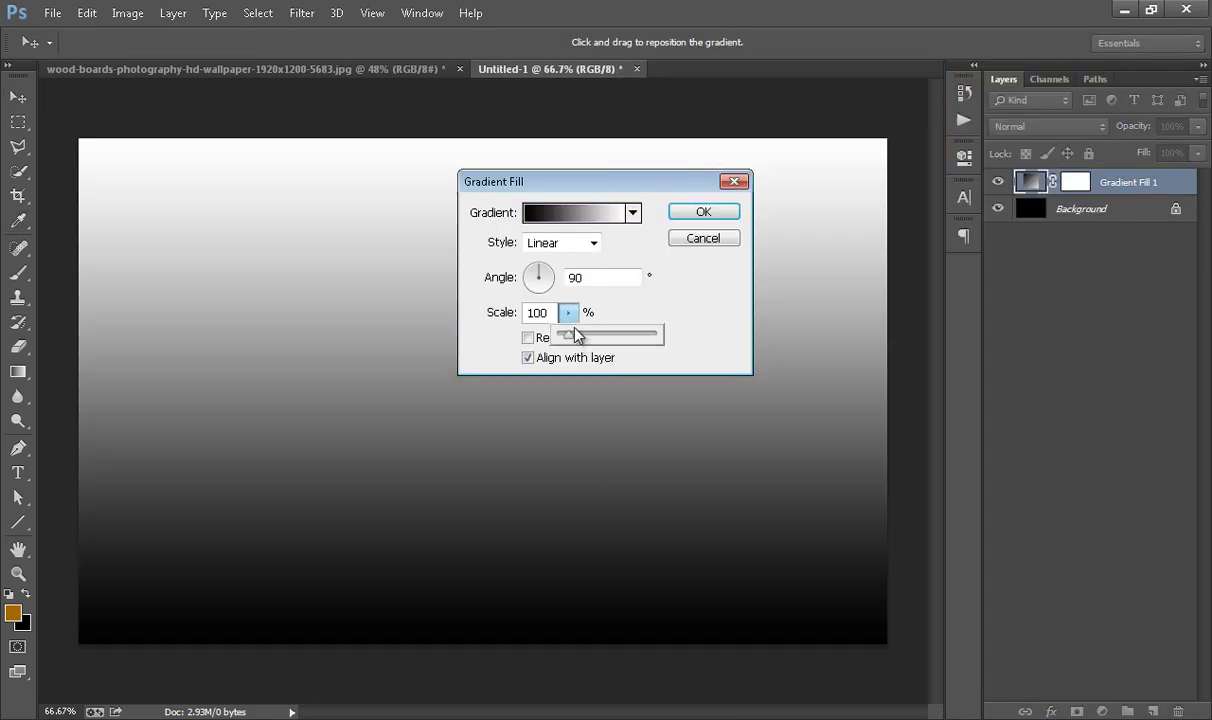
click(578, 242)
click(552, 270)
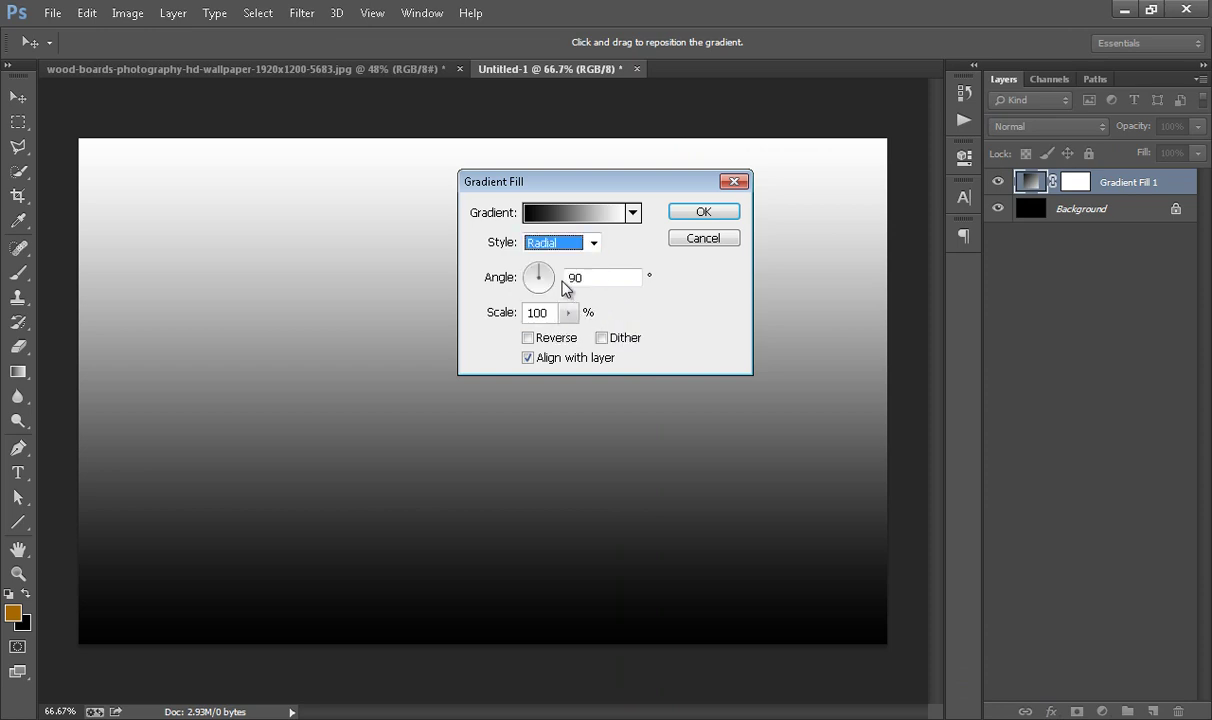
Step: Reverse the radial gradient, enlarge its scale to 397%, and set layer opacity to 52%
click(528, 337)
click(567, 312)
drag(557, 337, 601, 343)
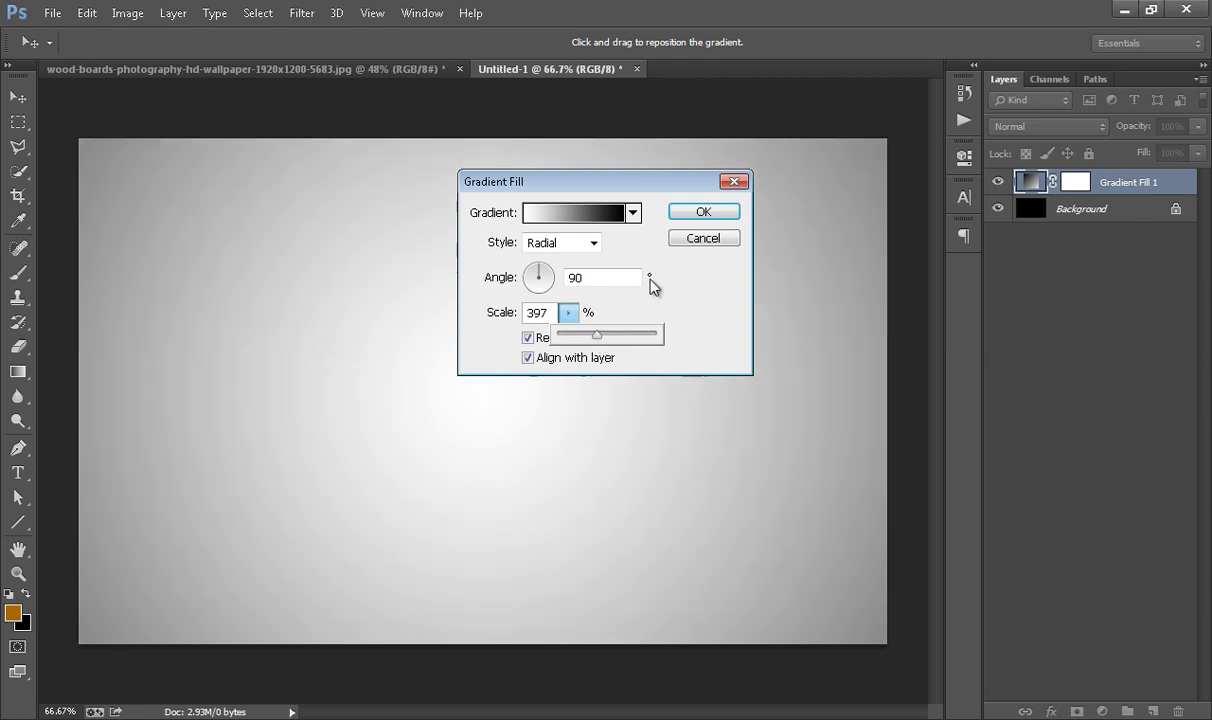
click(700, 212)
drag(1133, 131, 1087, 136)
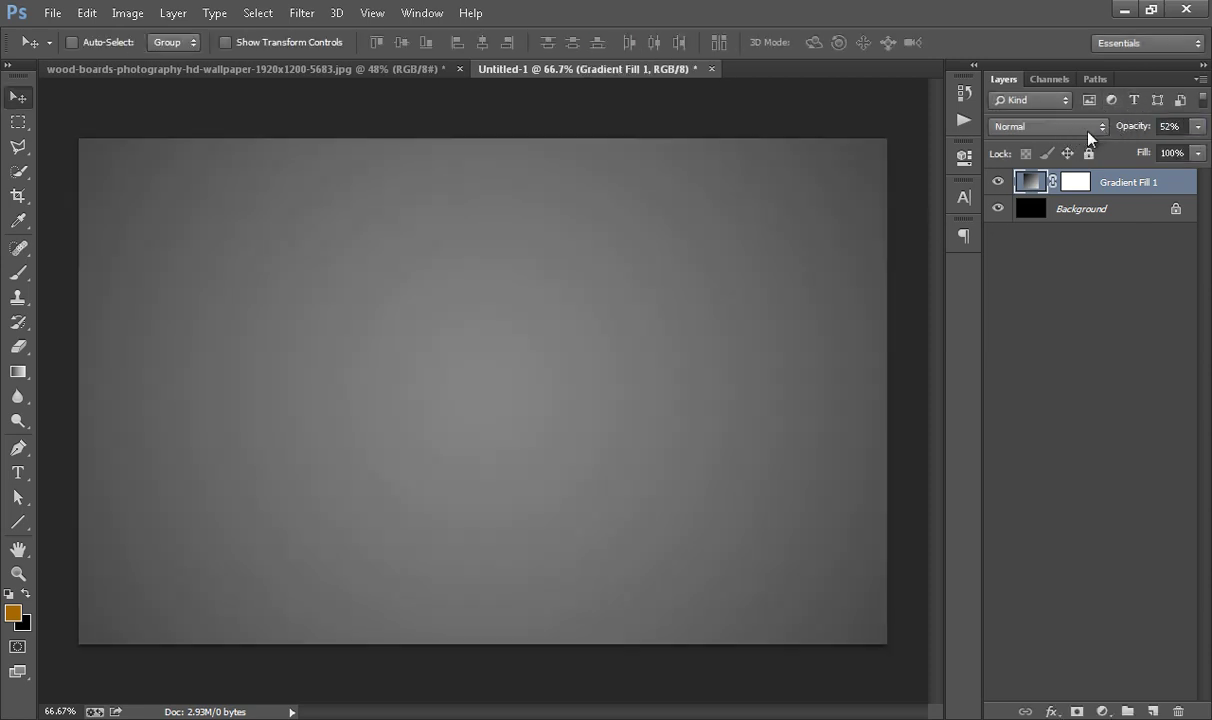
Step: Type a white 481 pt Bauhaus 93 'A' left of centre and nudge it right and down
key(ctrl+0)
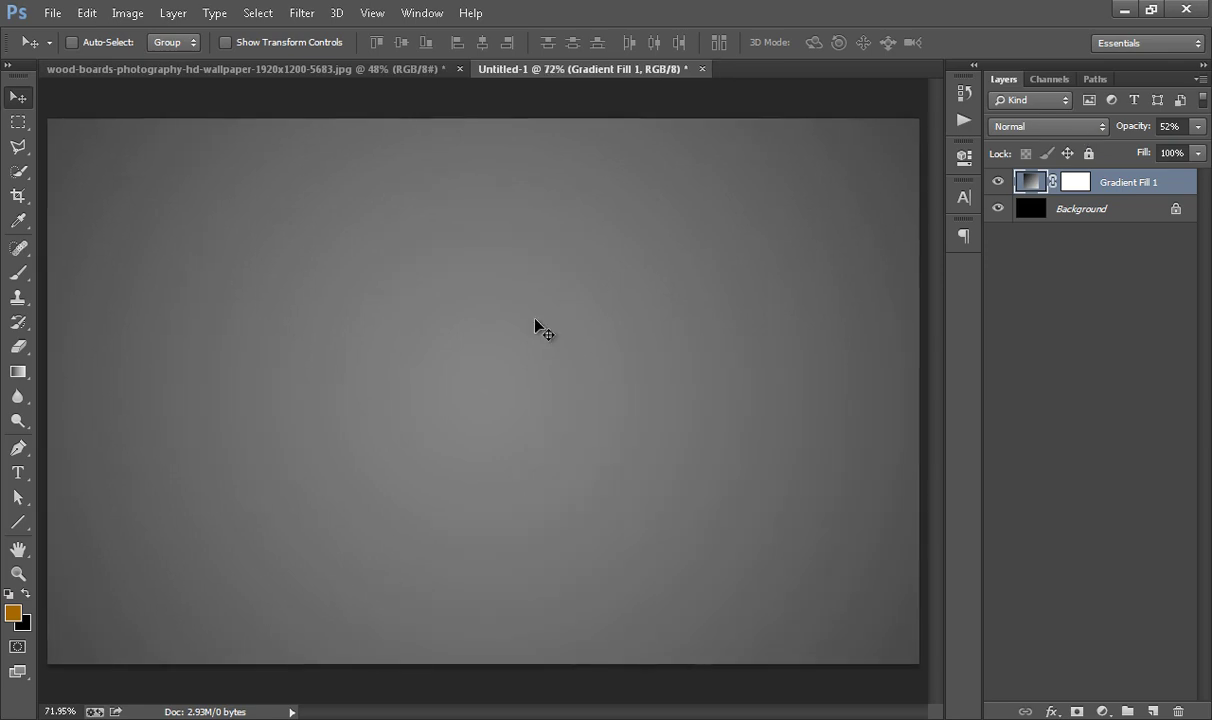
click(18, 472)
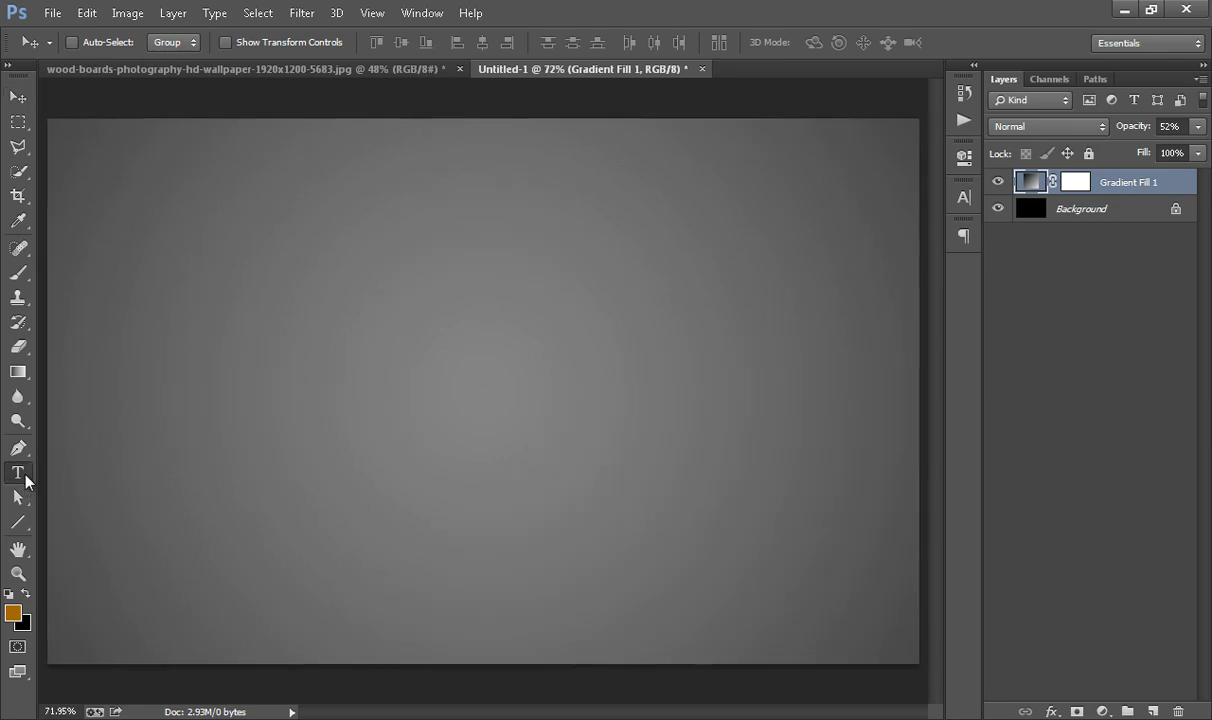
click(179, 401)
text(A)
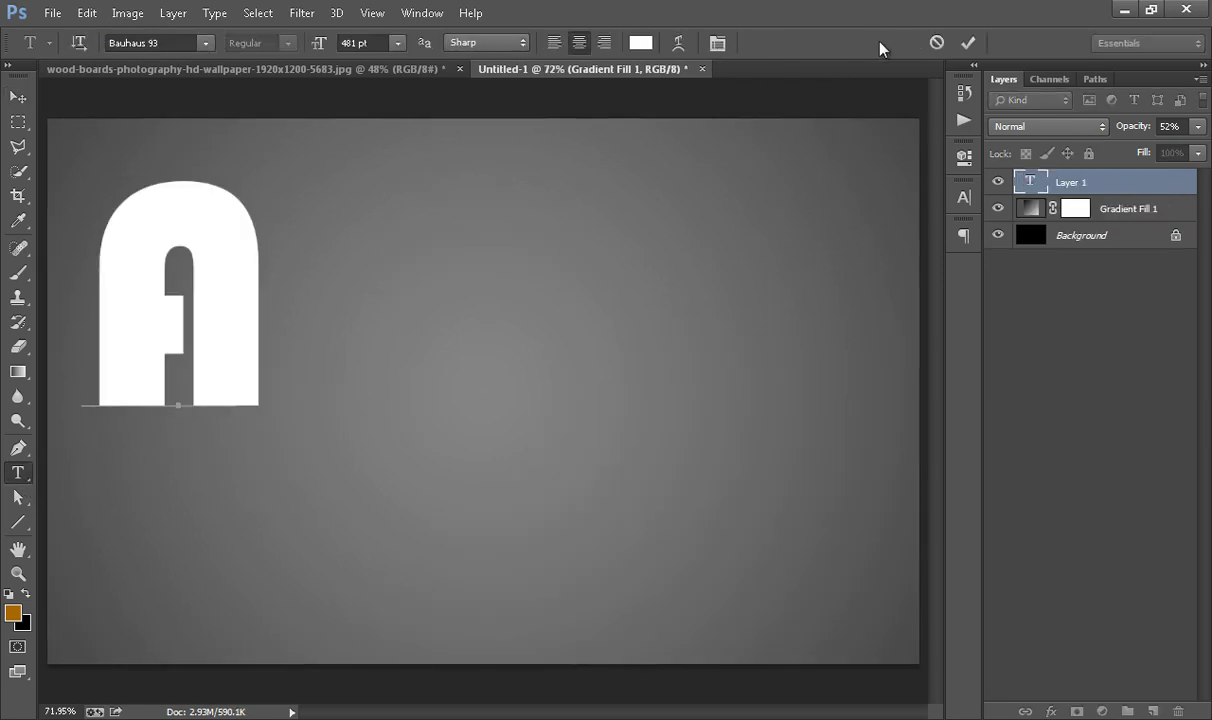
click(968, 42)
click(18, 96)
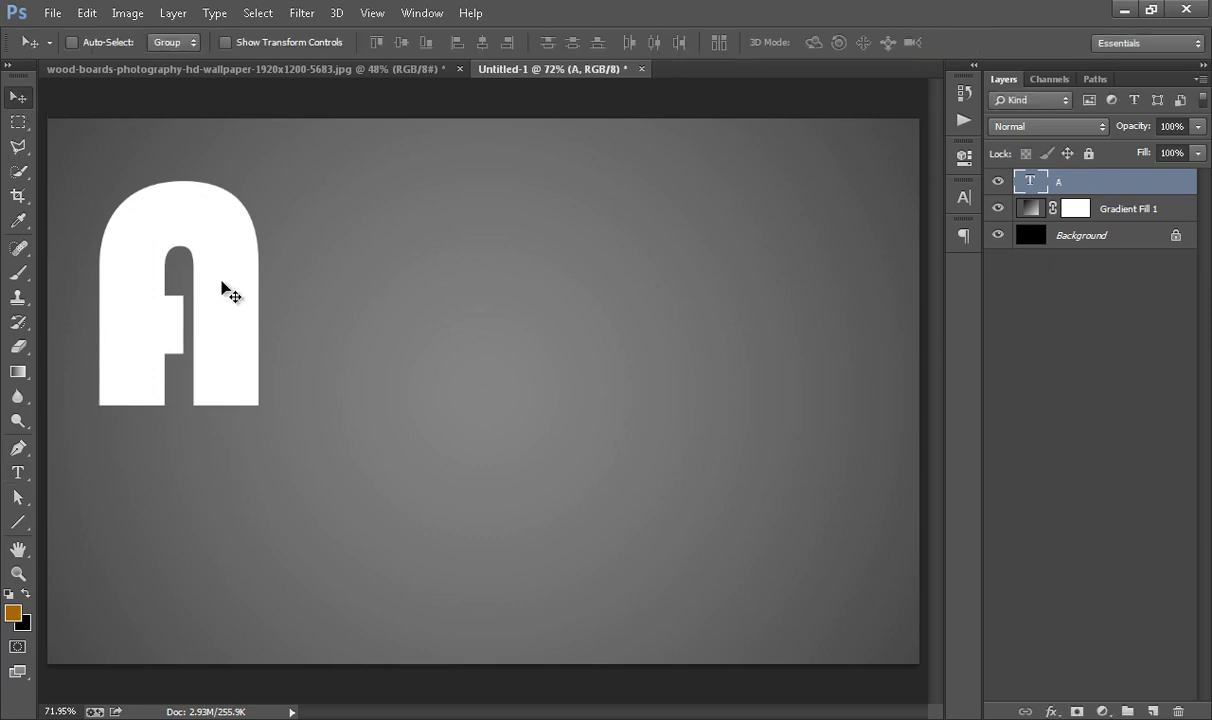
drag(224, 286, 272, 366)
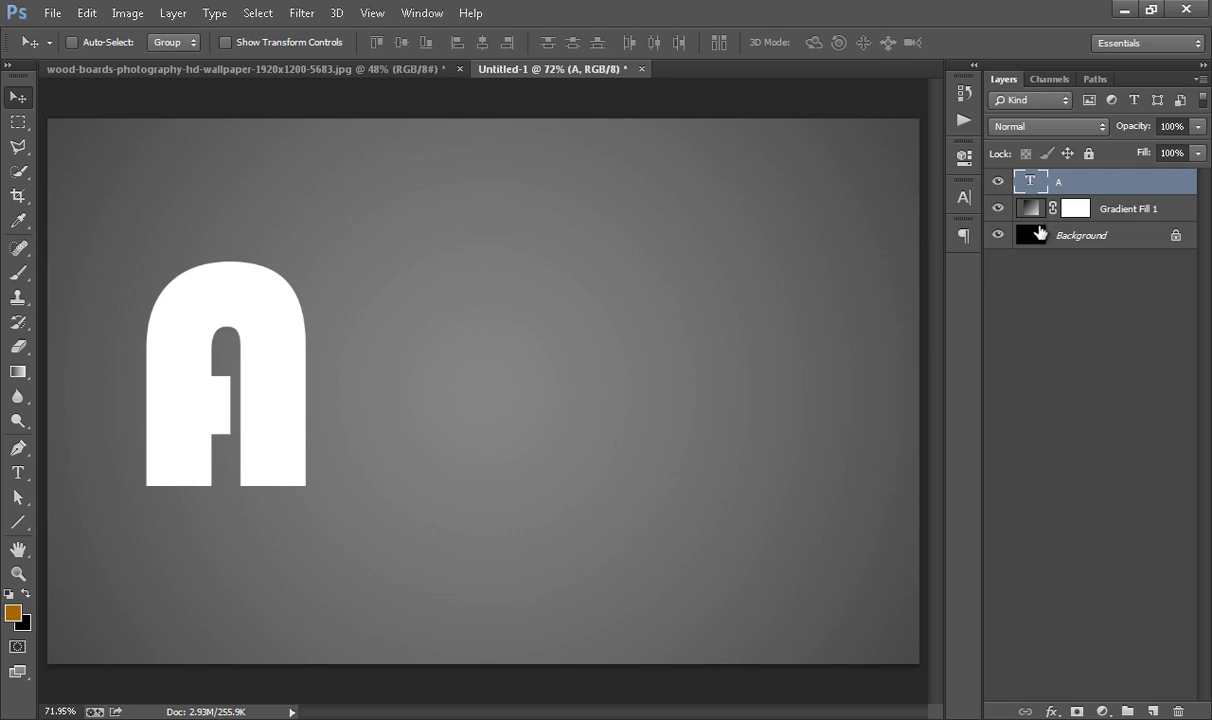
Step: Duplicate the A layer into four copies, redoing the fourth copy
key(ctrl+j)
key(ctrl+j)
key(ctrl+j)
key(ctrl+j)
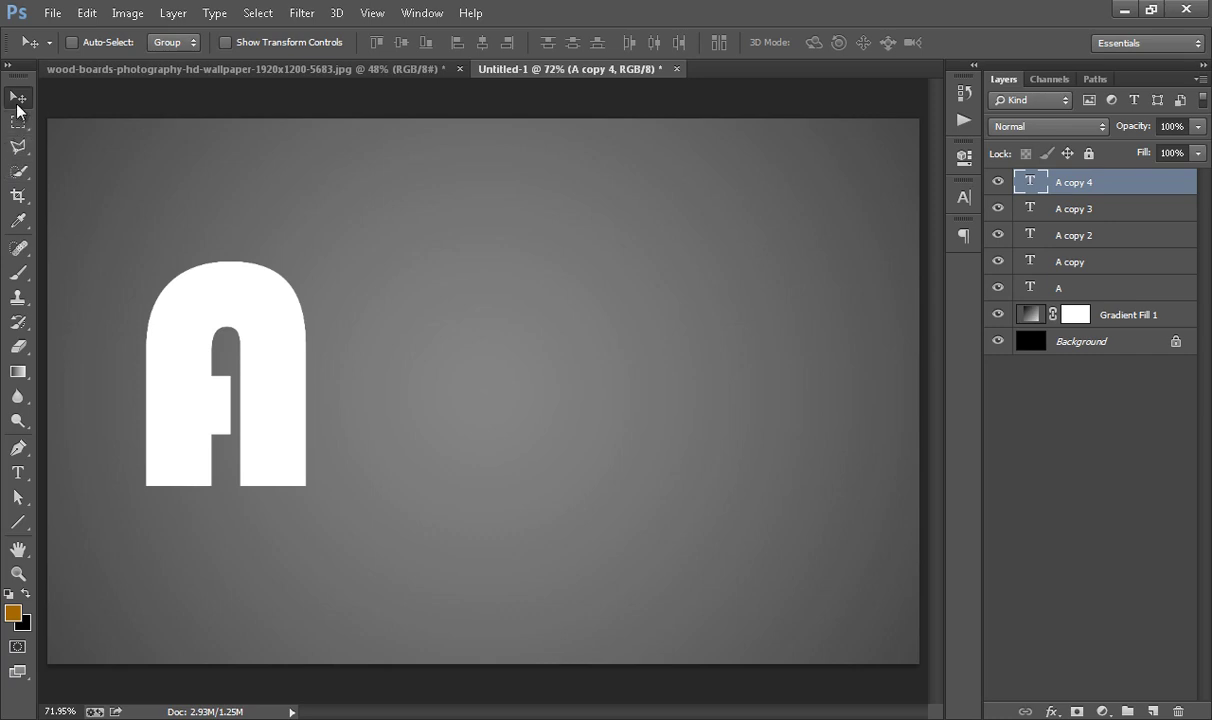
drag(310, 386, 400, 383)
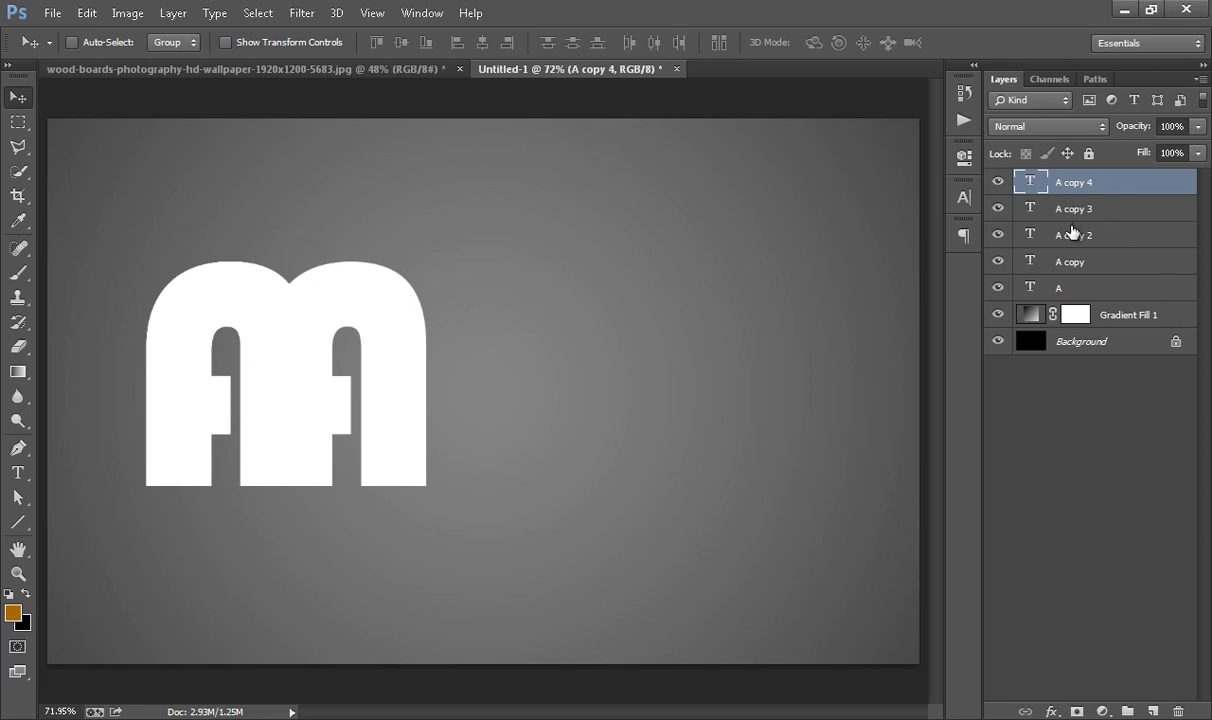
key(Delete)
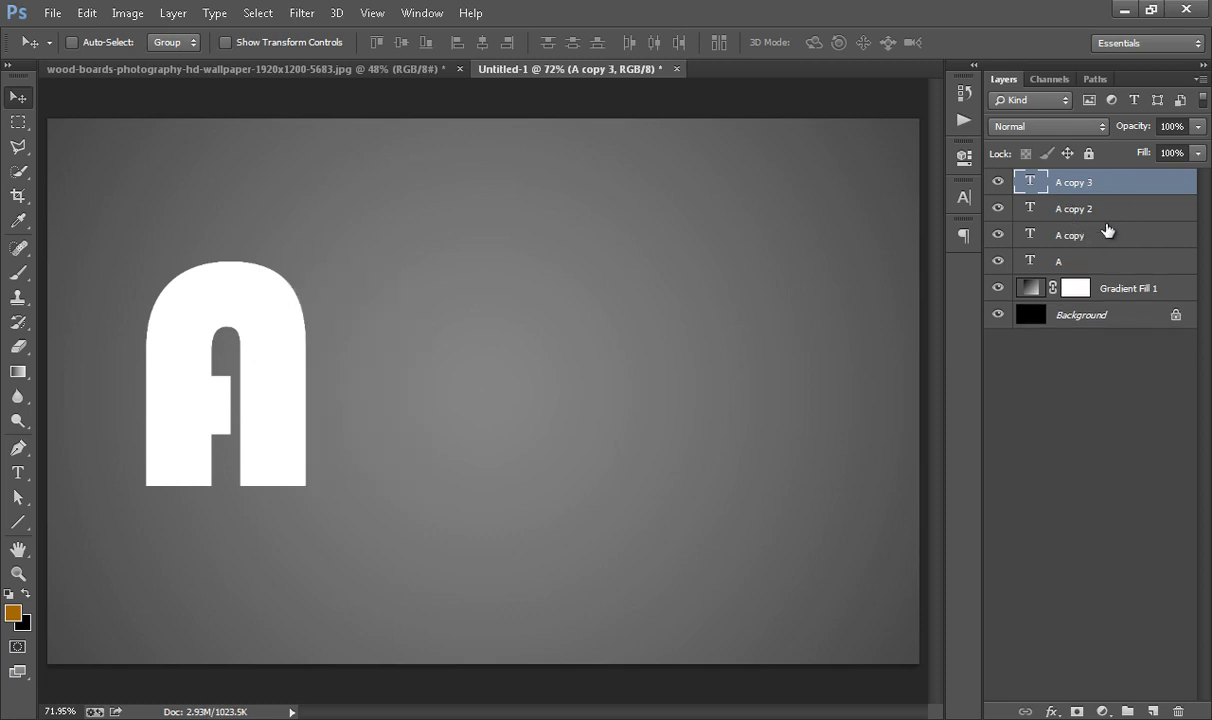
key(ctrl+j)
click(1067, 410)
click(1060, 263)
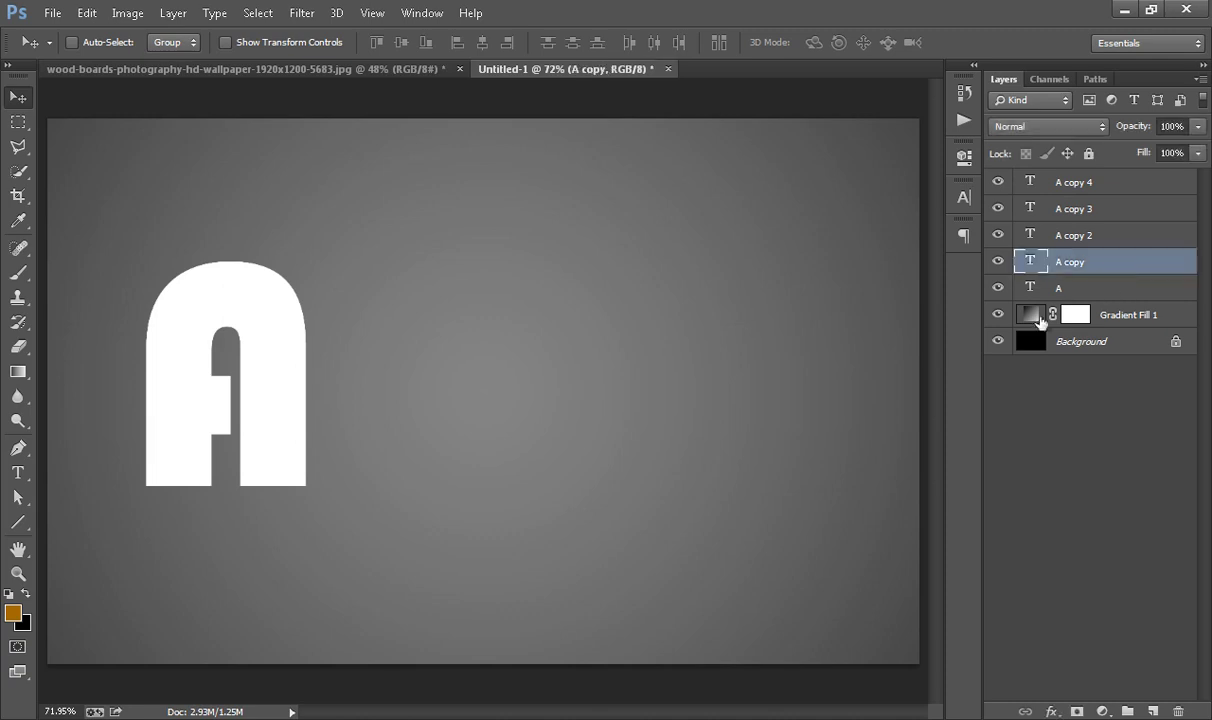
Step: Drag A copy, copy 2, copy 3 and copy 4 rightward into a row of five letters
drag(322, 360, 411, 370)
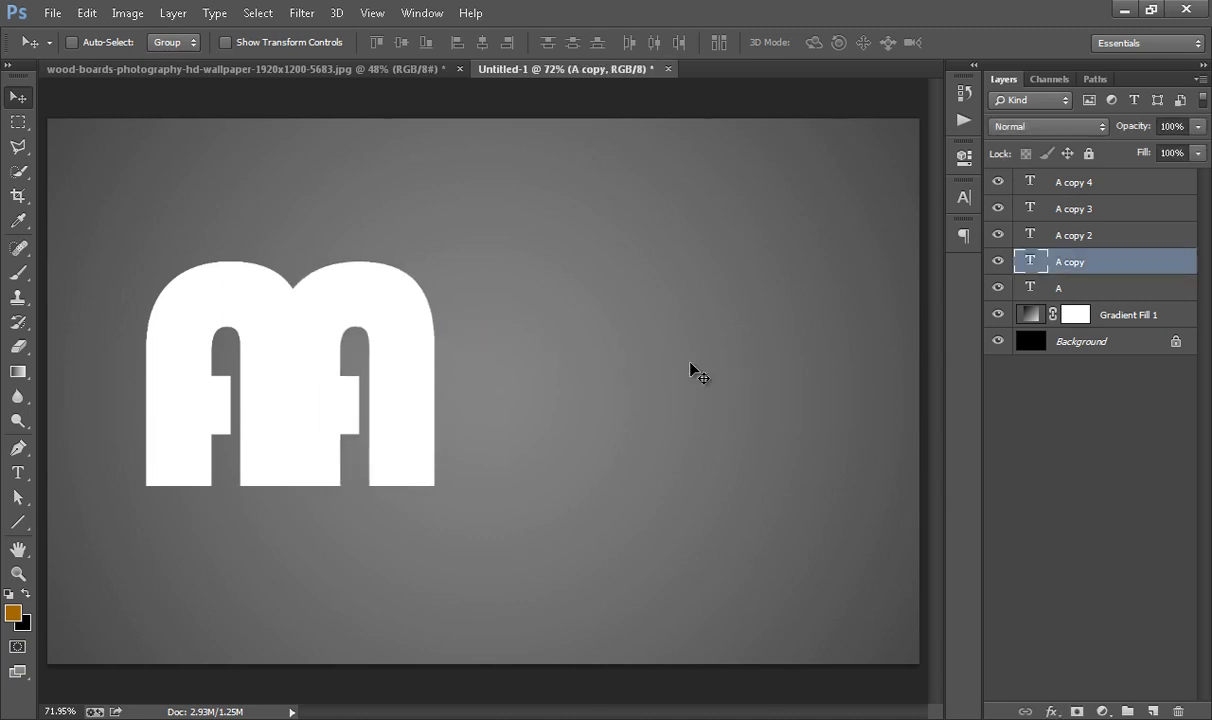
click(1060, 235)
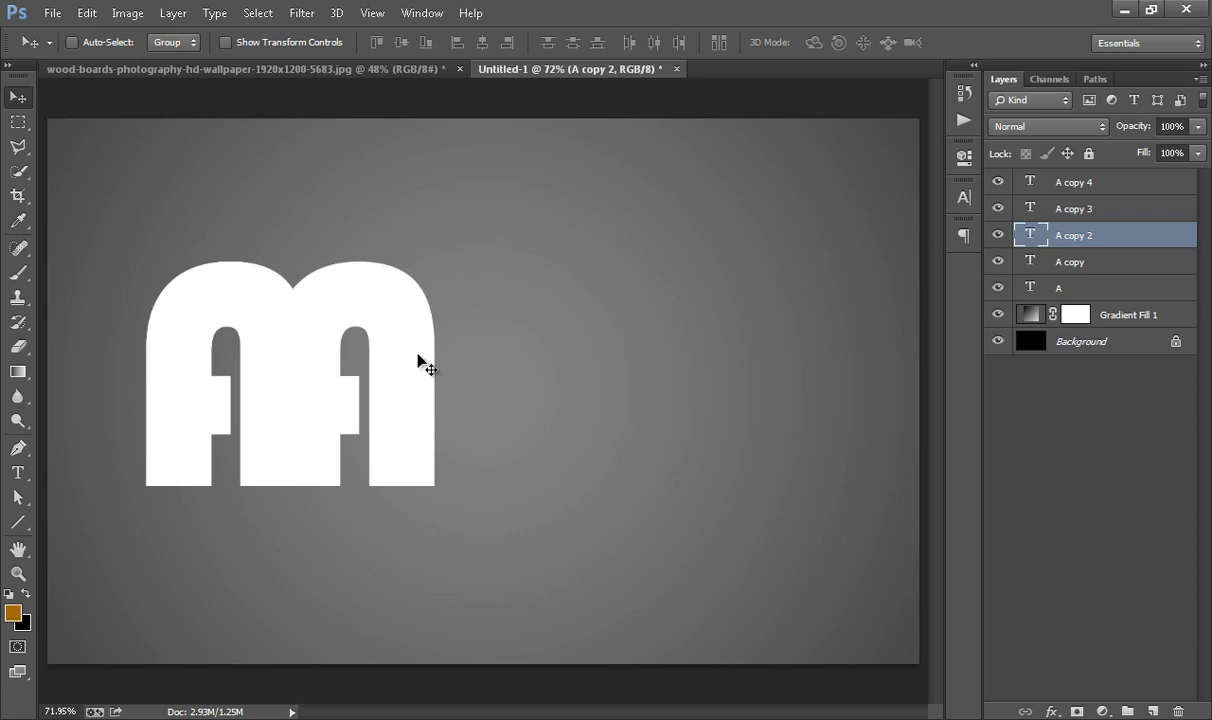
drag(227, 306, 463, 326)
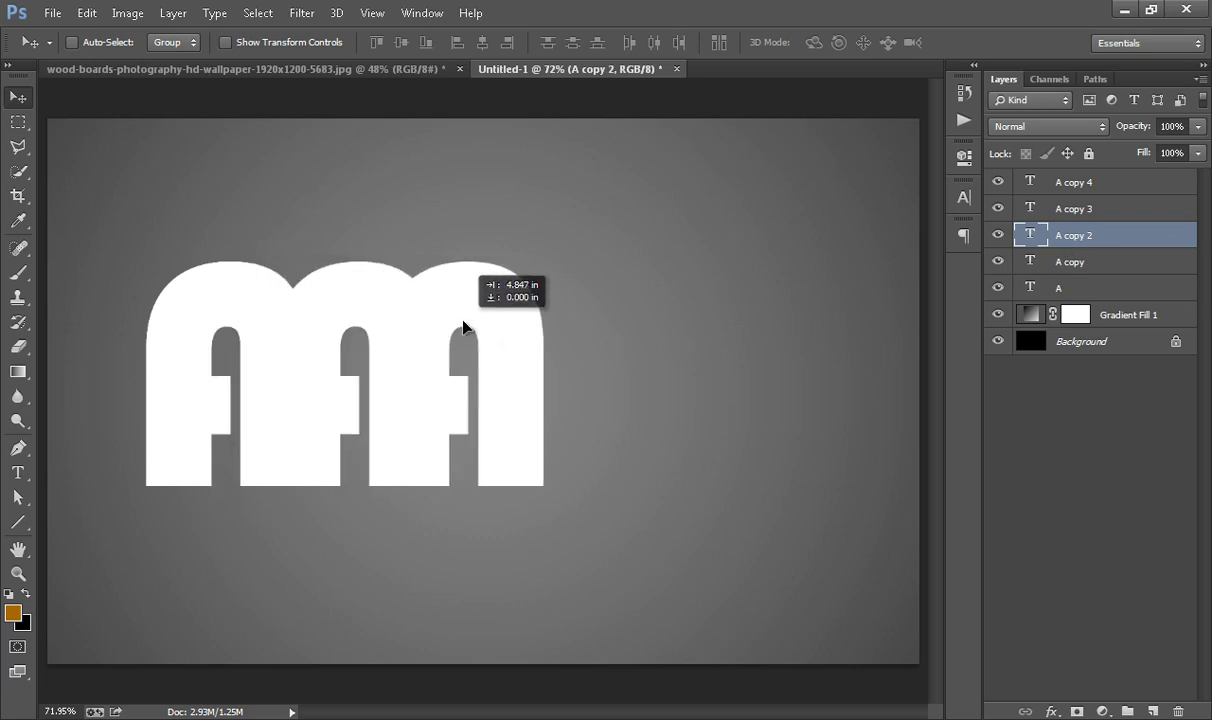
click(1022, 208)
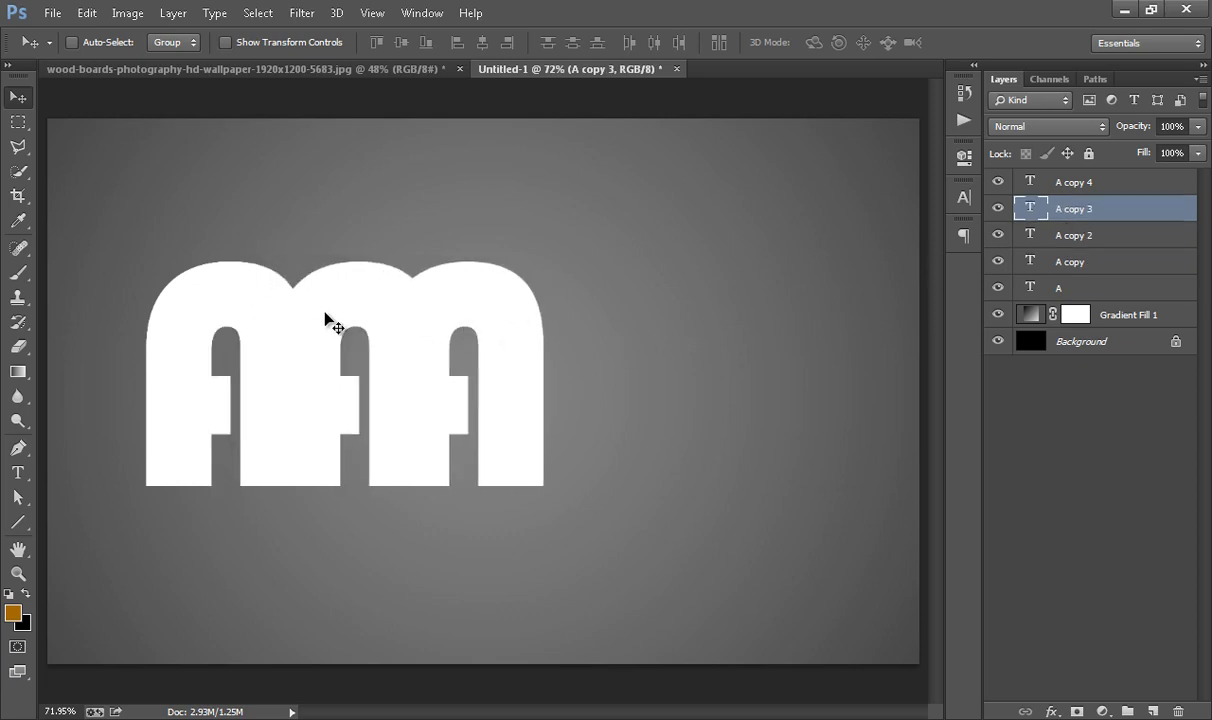
drag(325, 319, 611, 321)
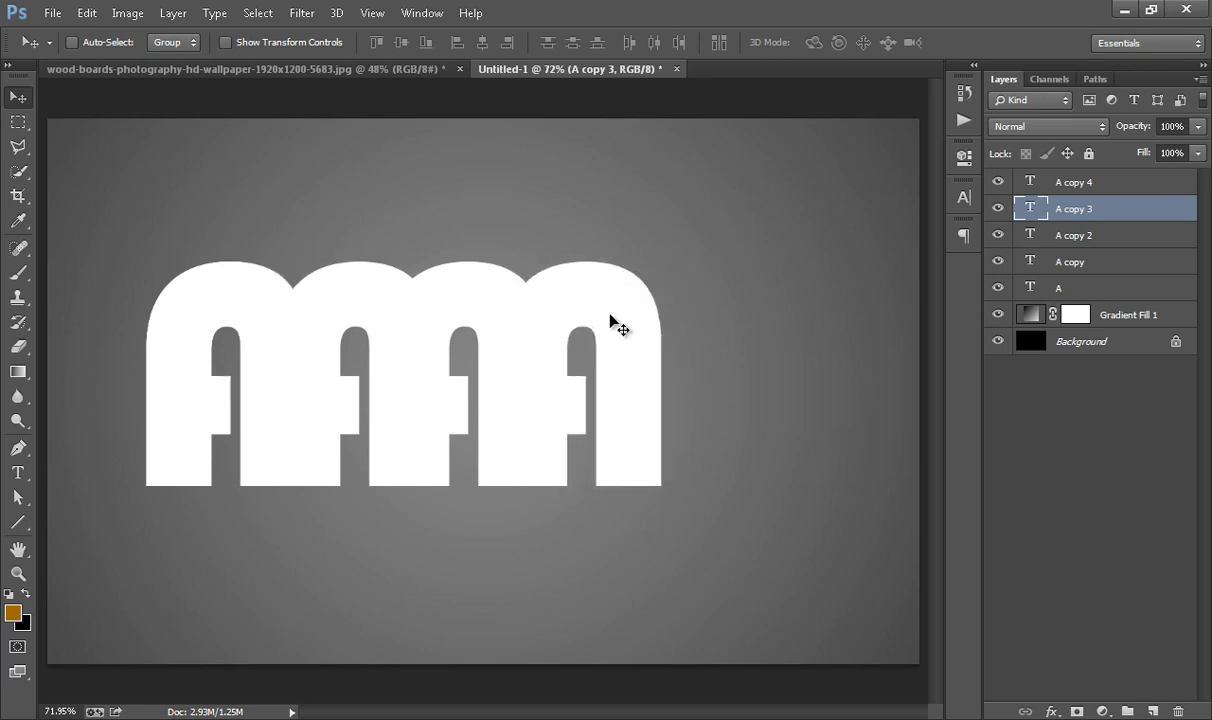
click(1097, 183)
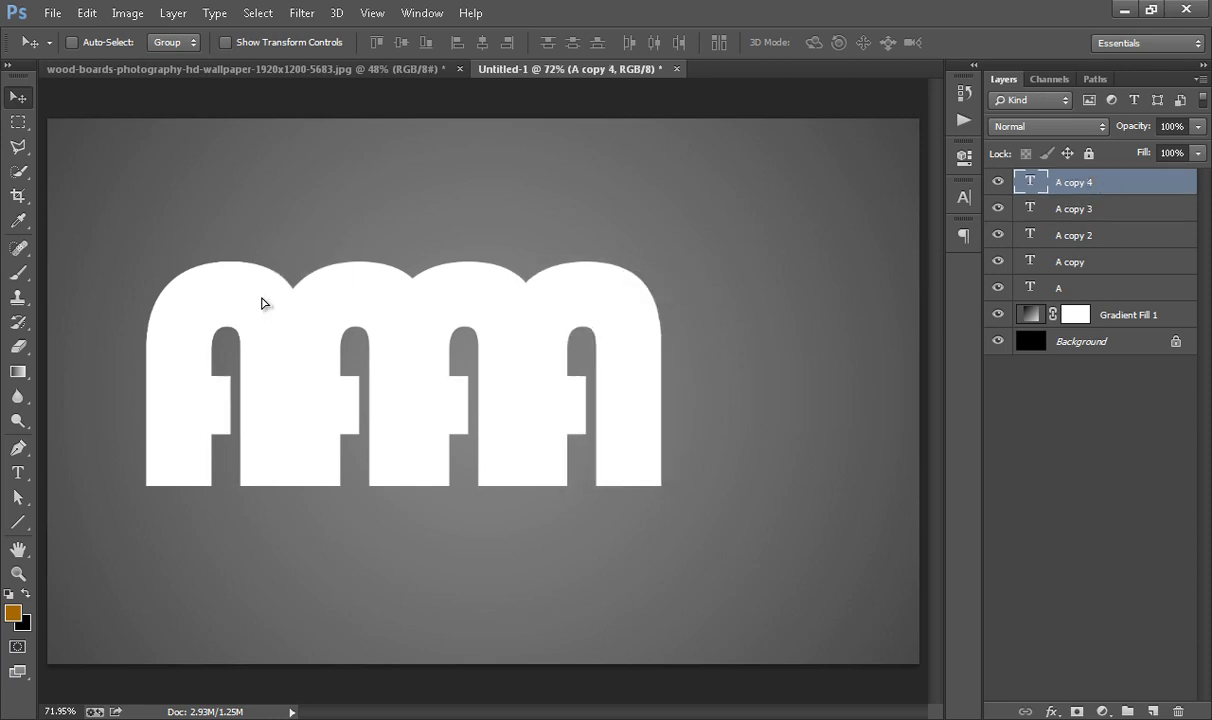
drag(264, 300, 730, 335)
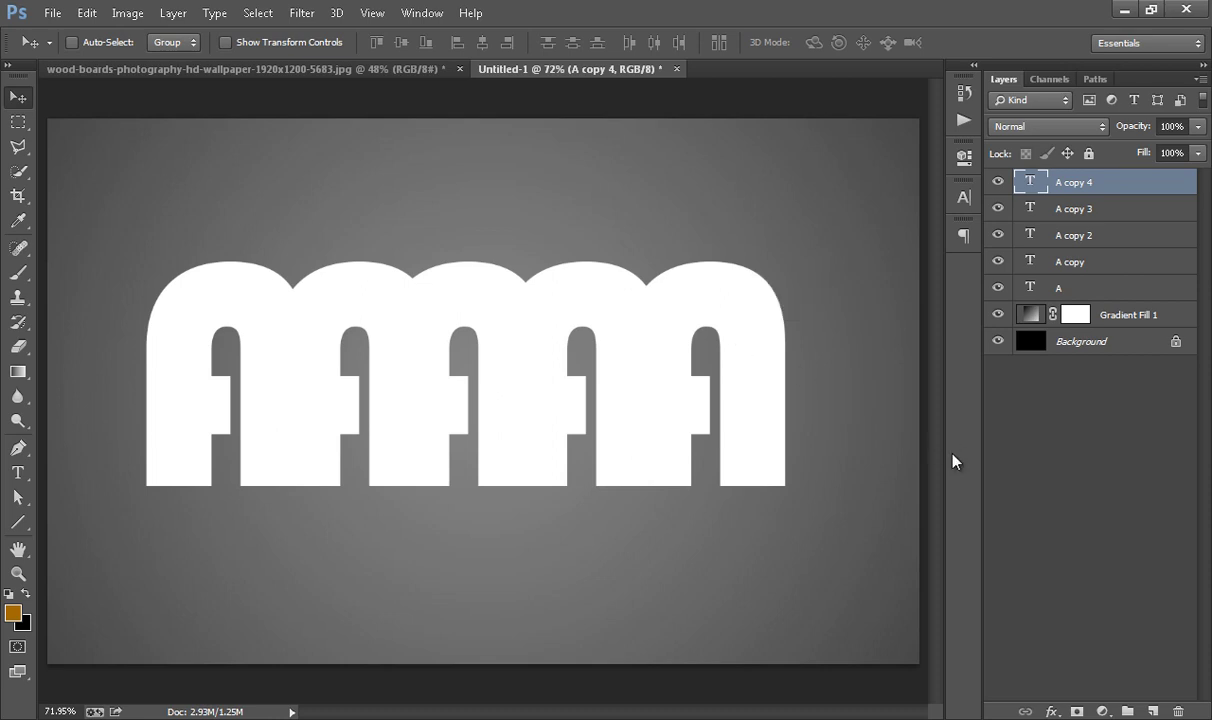
click(1075, 385)
Step: Retype the first two A copies as the letters R and U
double_click(1036, 265)
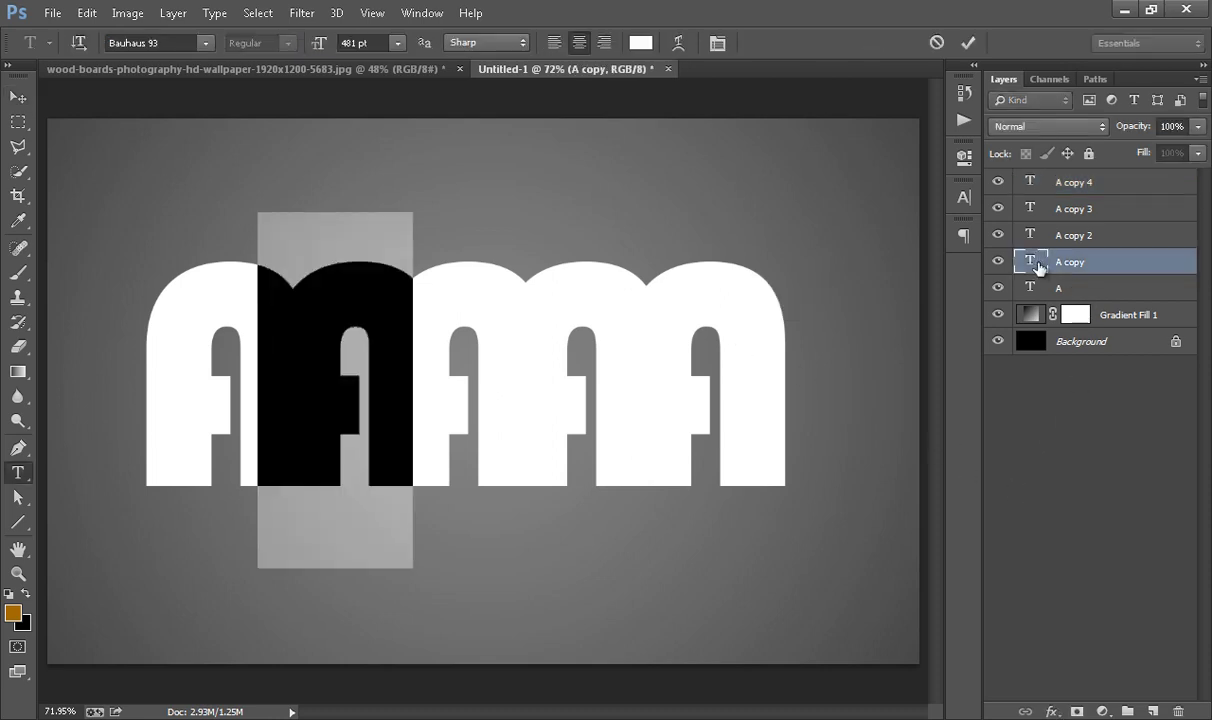
text(R)
key(ctrl+Return)
key(v)
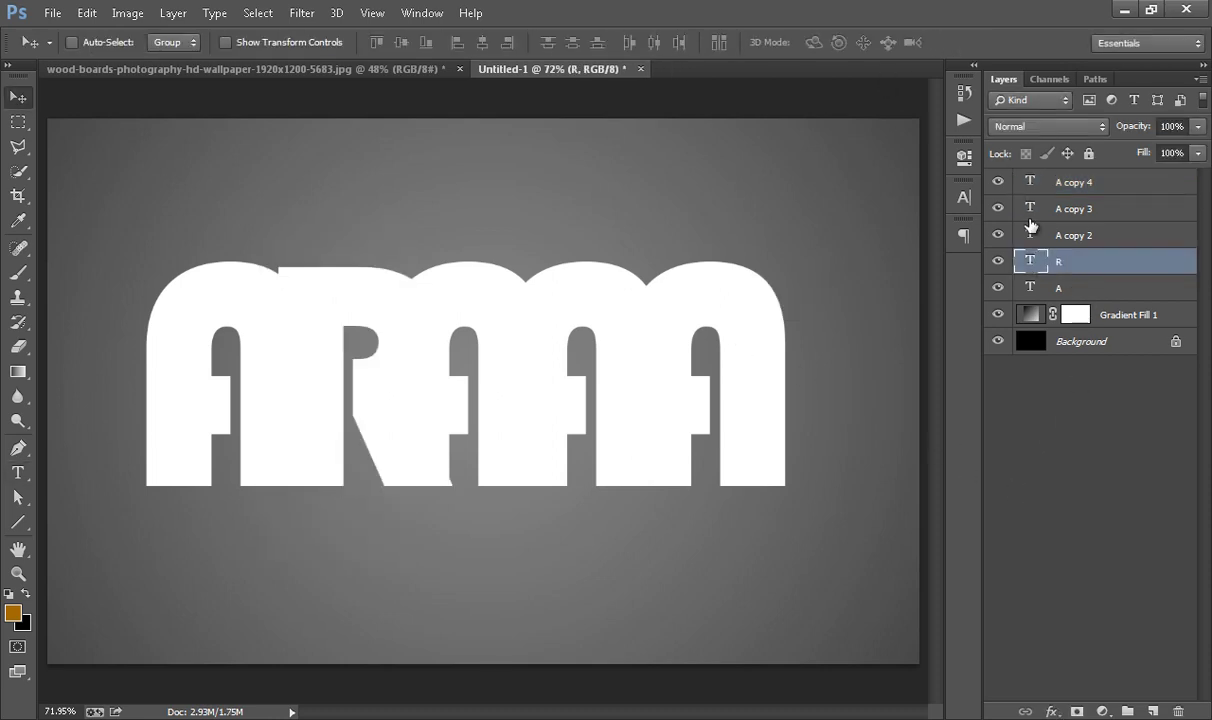
double_click(1035, 237)
text(U)
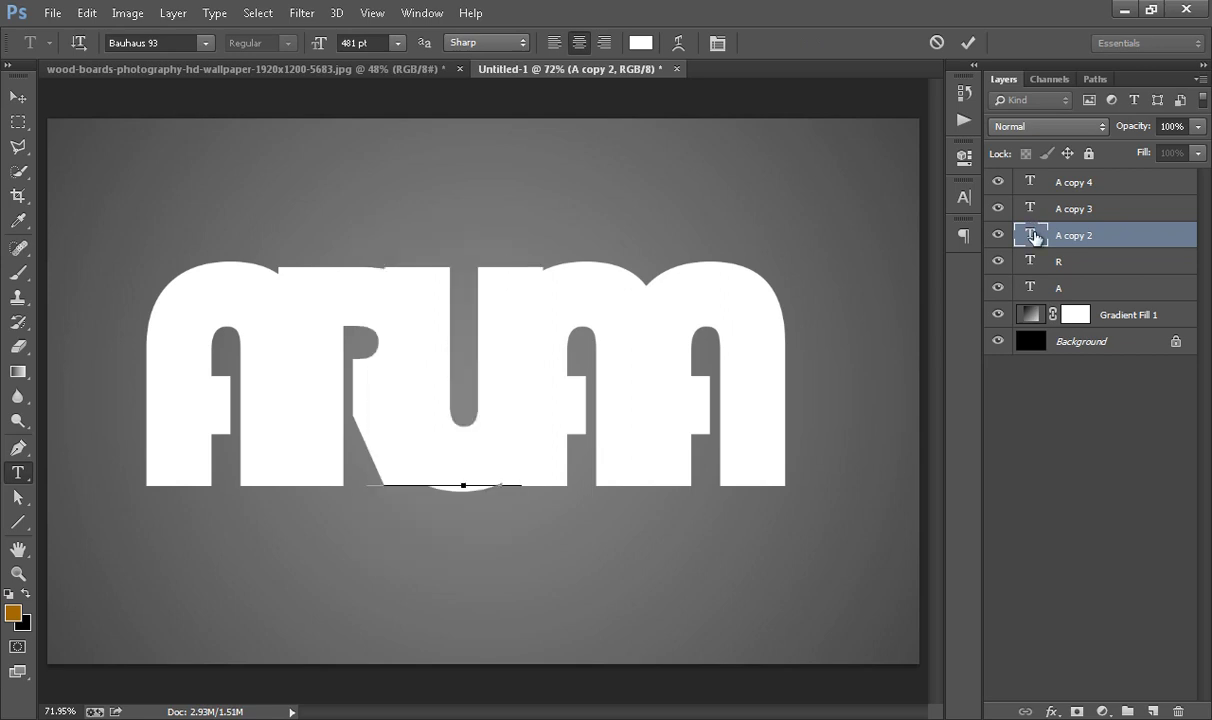
click(968, 42)
Step: Retype the last two copies as N and Z, then select the A layer
double_click(1031, 208)
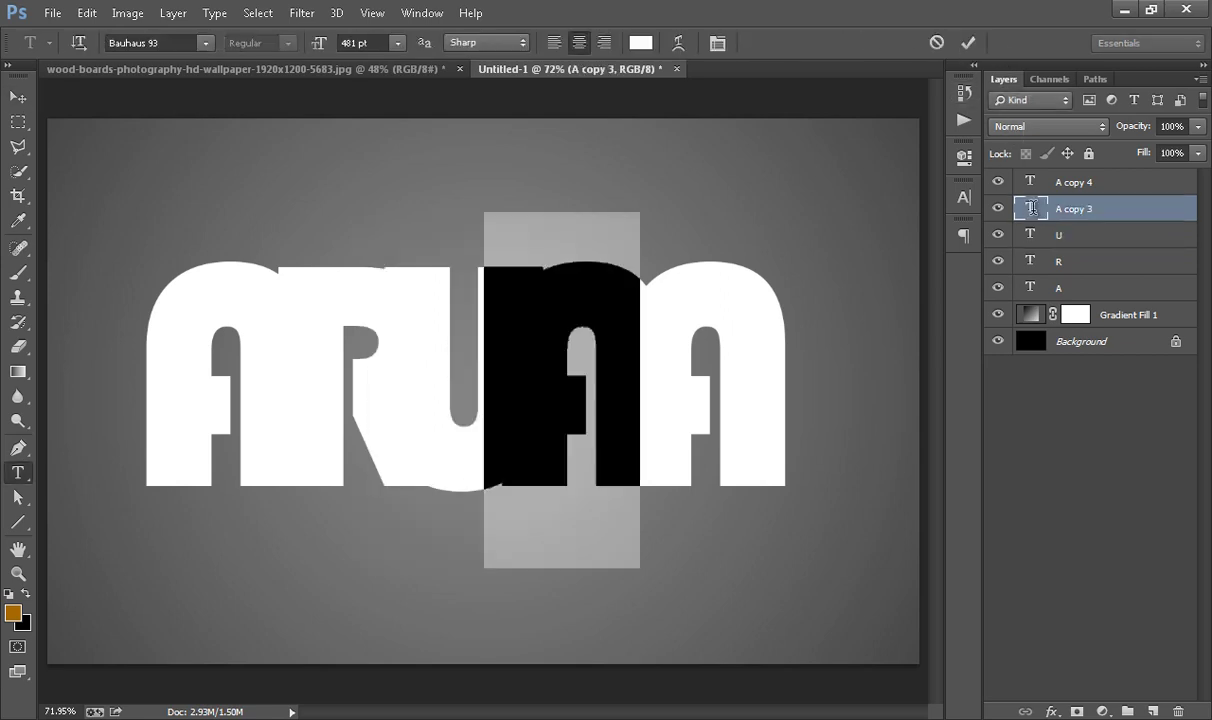
text(N)
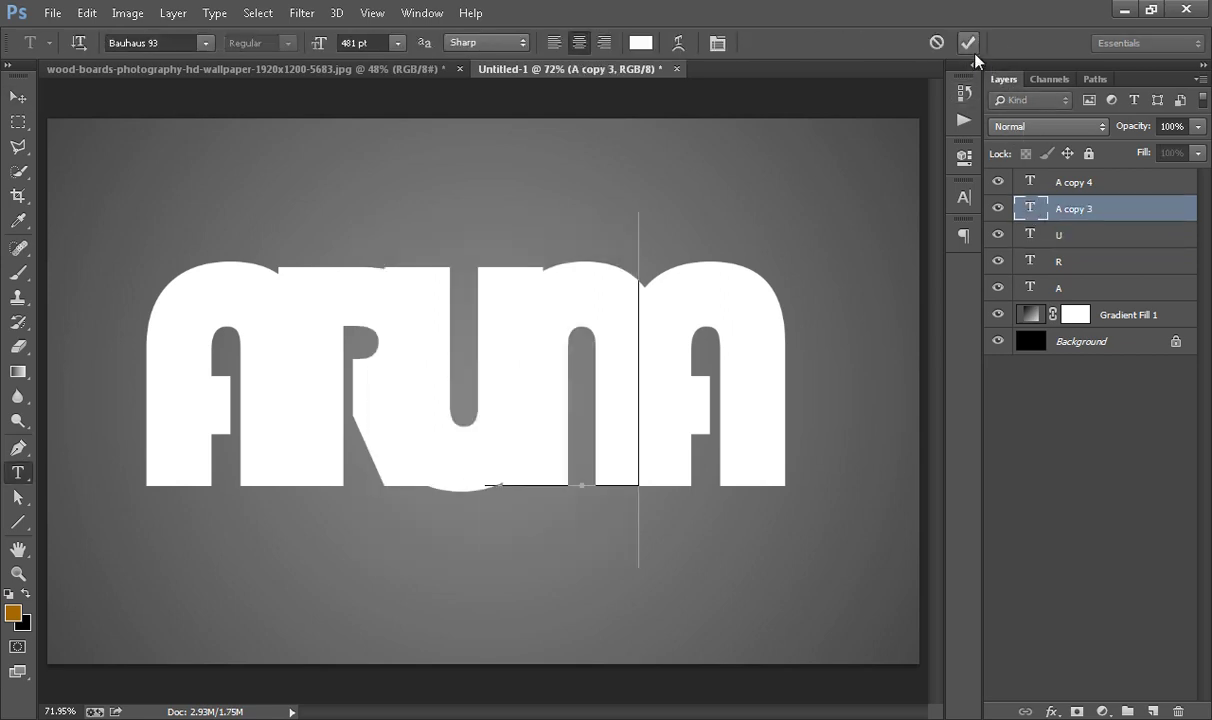
click(968, 42)
key(v)
double_click(1029, 183)
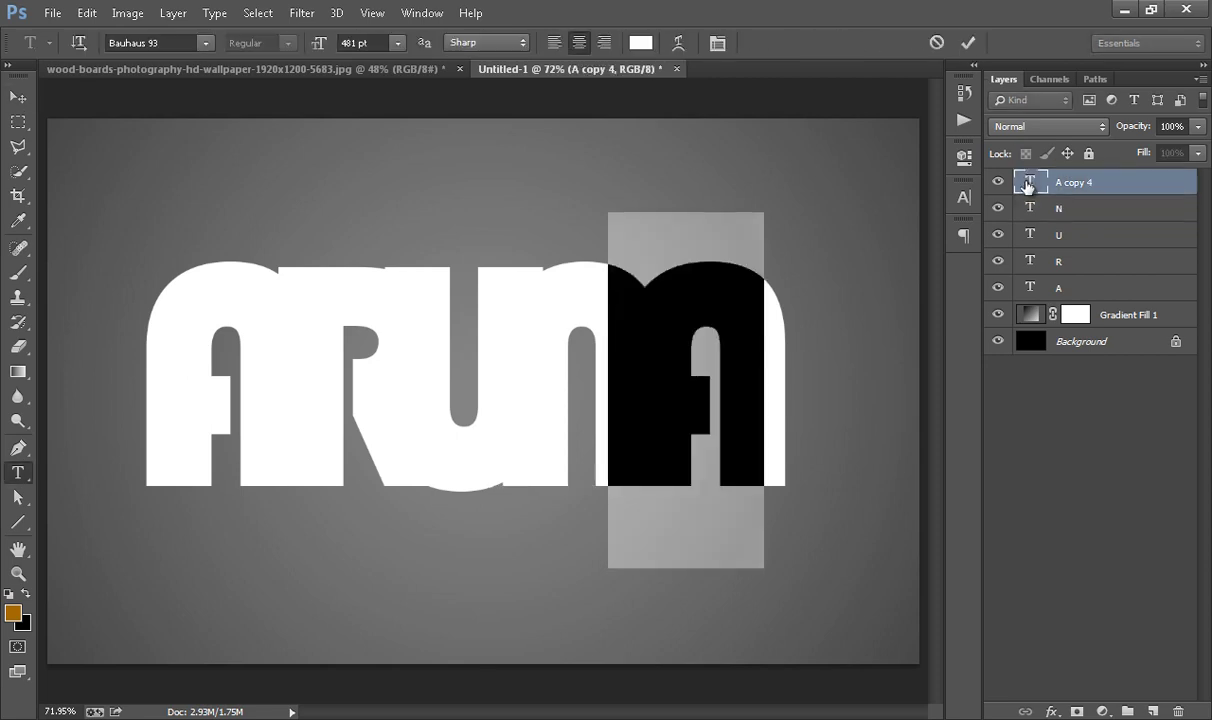
text(Z)
click(968, 42)
key(v)
click(1100, 380)
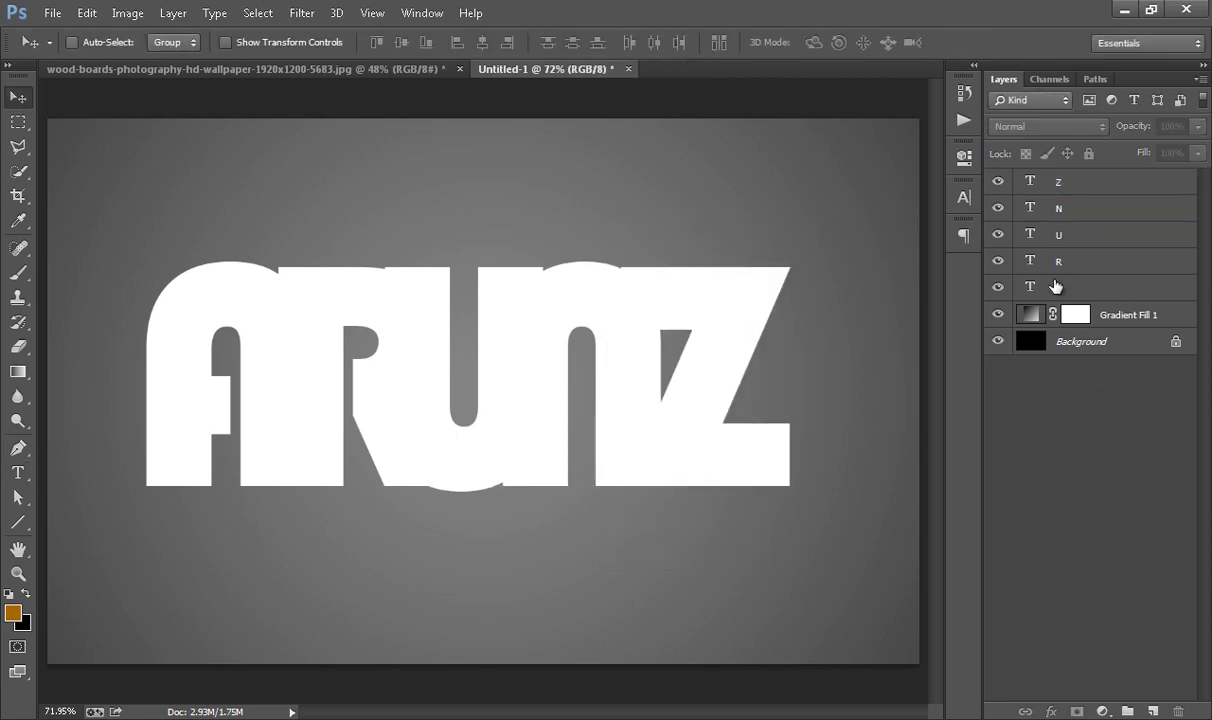
click(1031, 285)
Step: Enable Gradient Overlay on the A layer and choose a gold gradient preset
right_click(1031, 285)
click(882, 273)
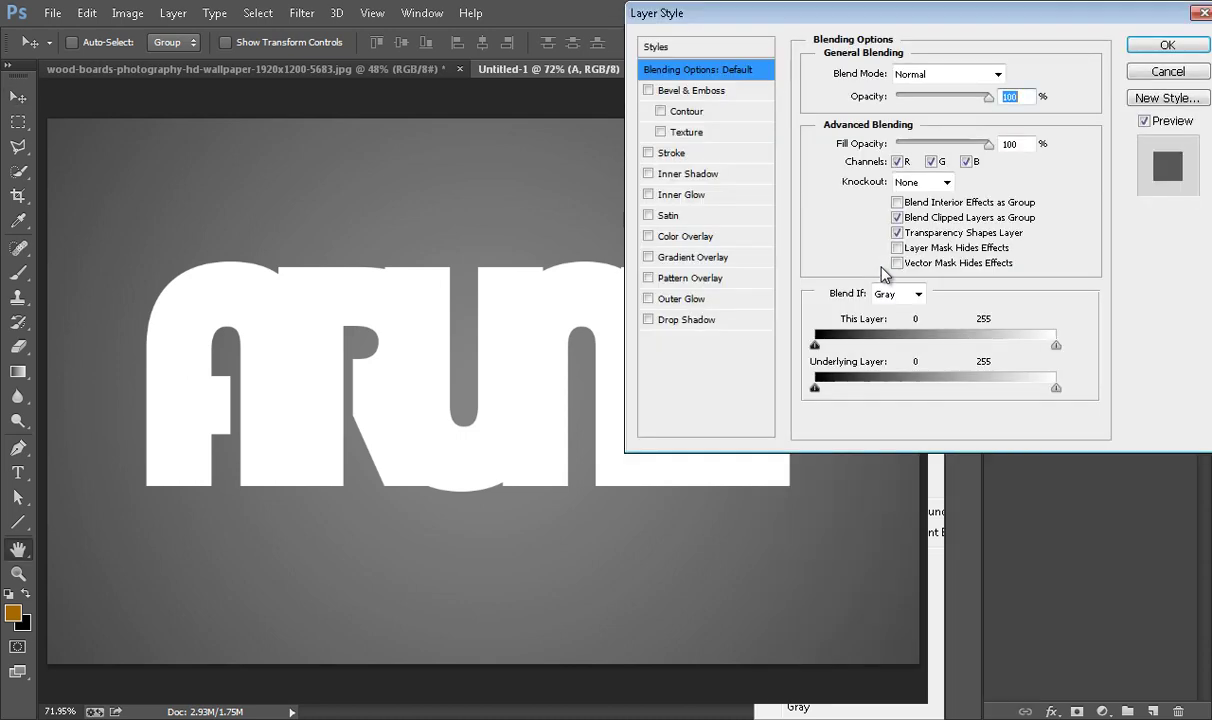
click(710, 262)
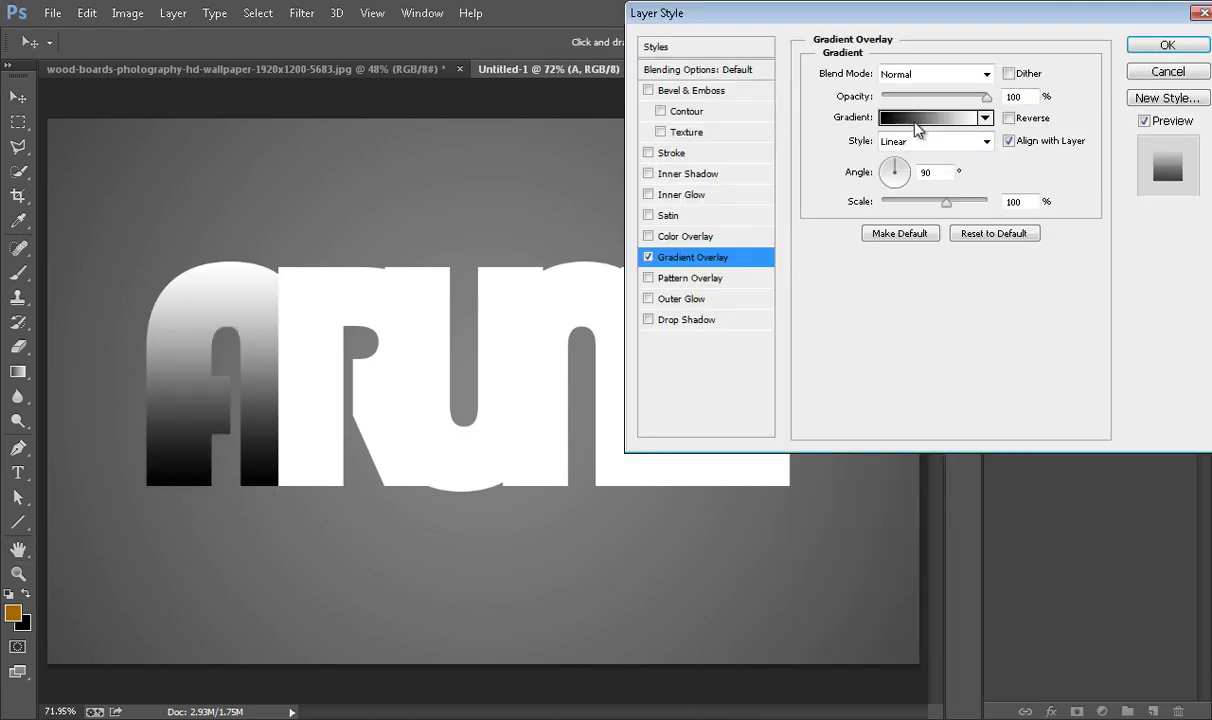
click(866, 117)
click(961, 236)
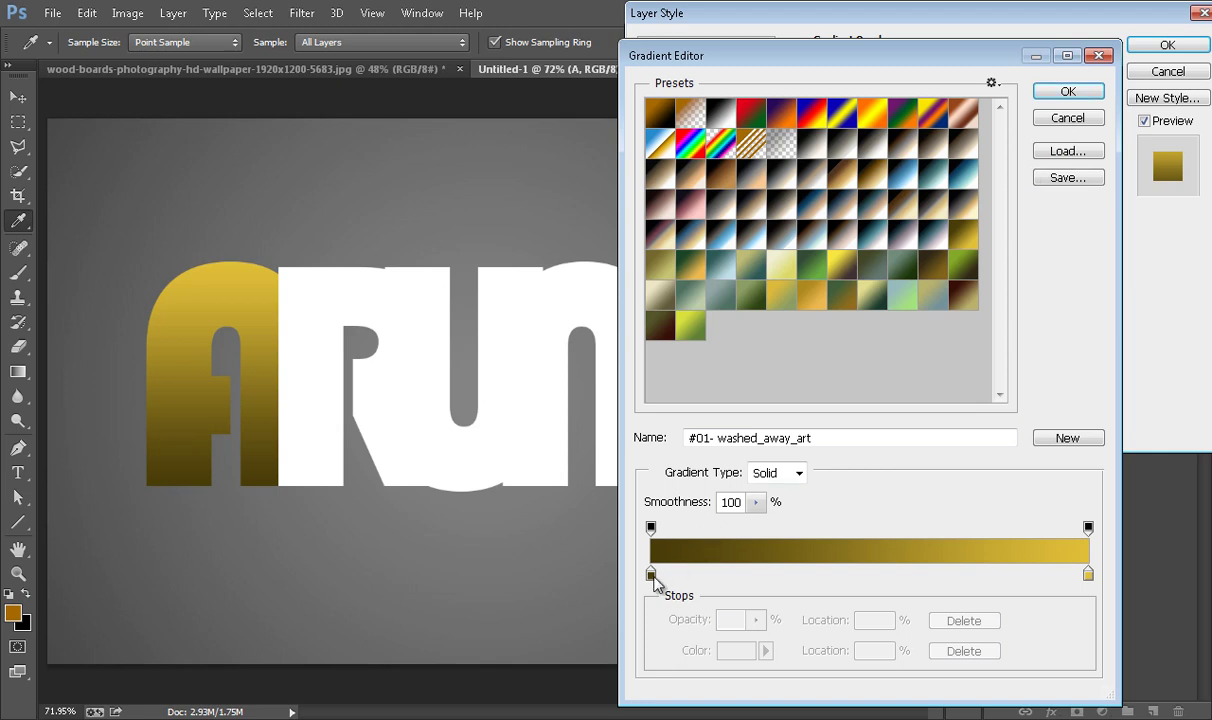
Step: Change the gradient's dark end stop to olive 806b11 and apply the overlay
double_click(651, 575)
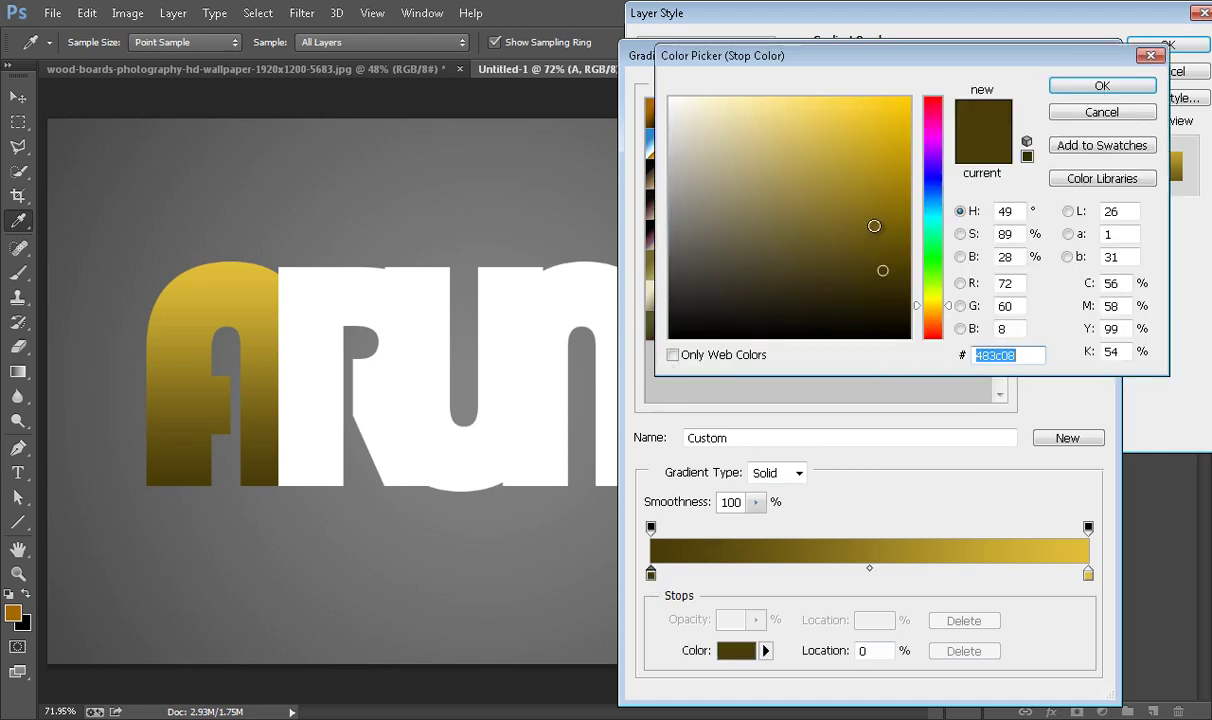
click(875, 225)
click(878, 209)
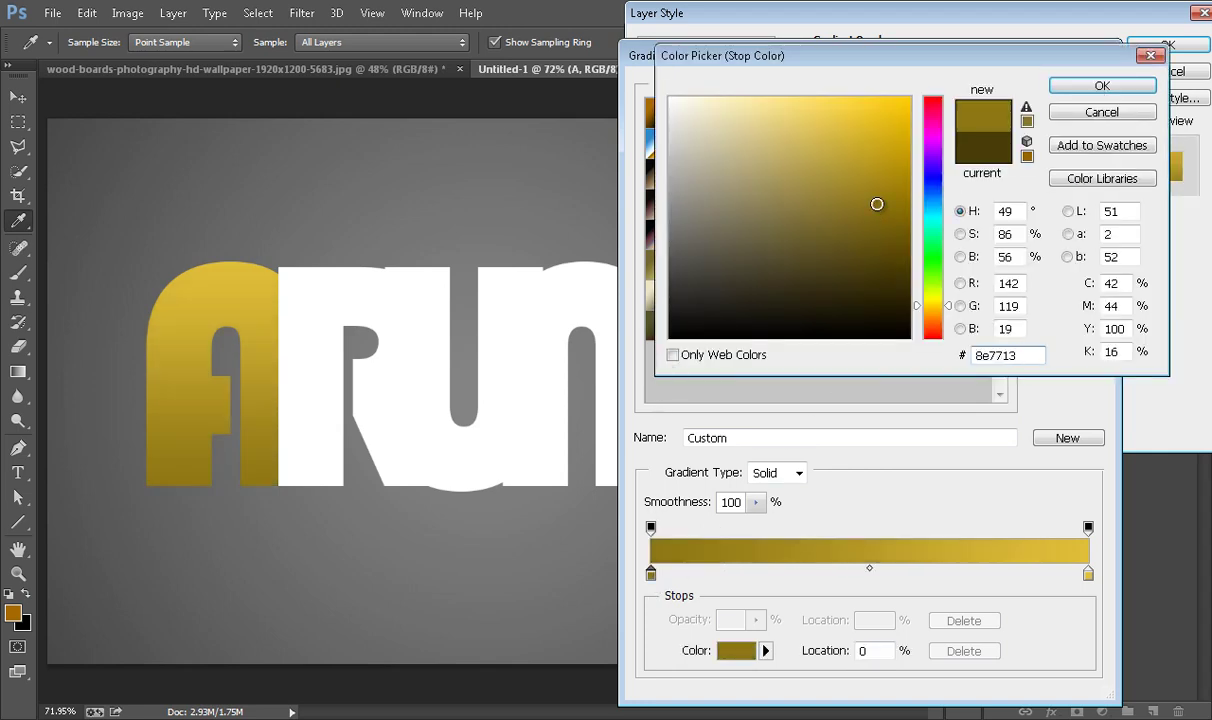
click(878, 217)
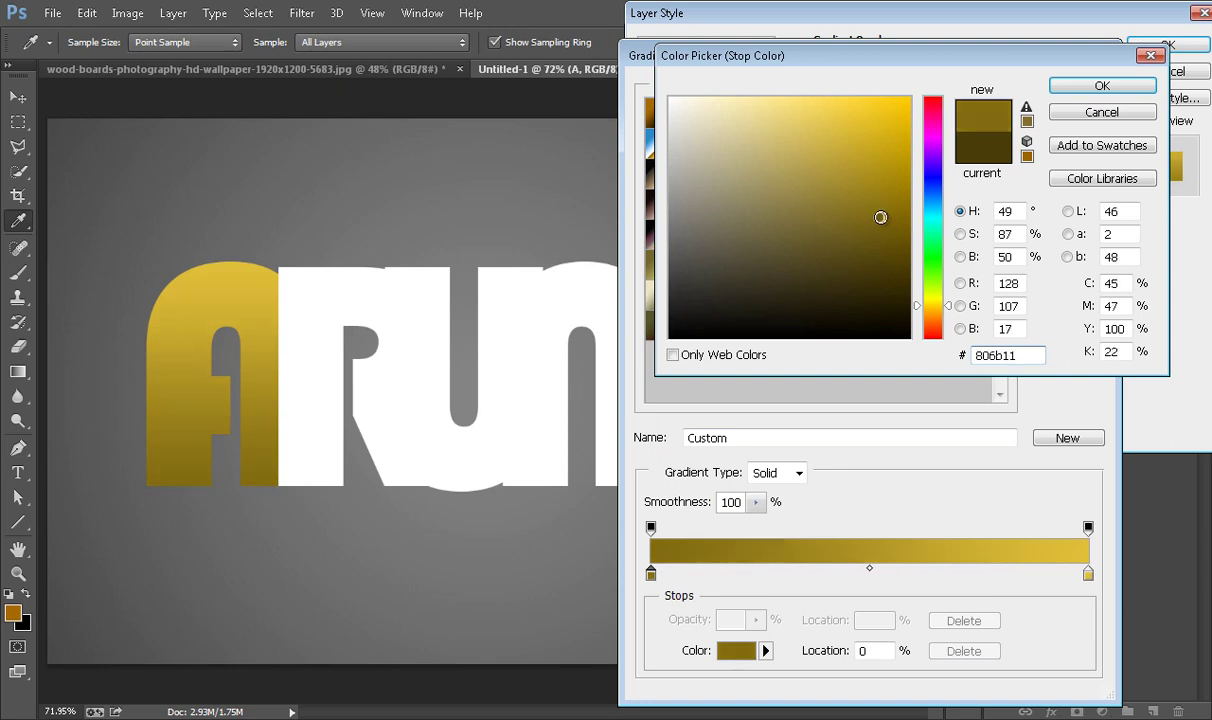
click(1101, 86)
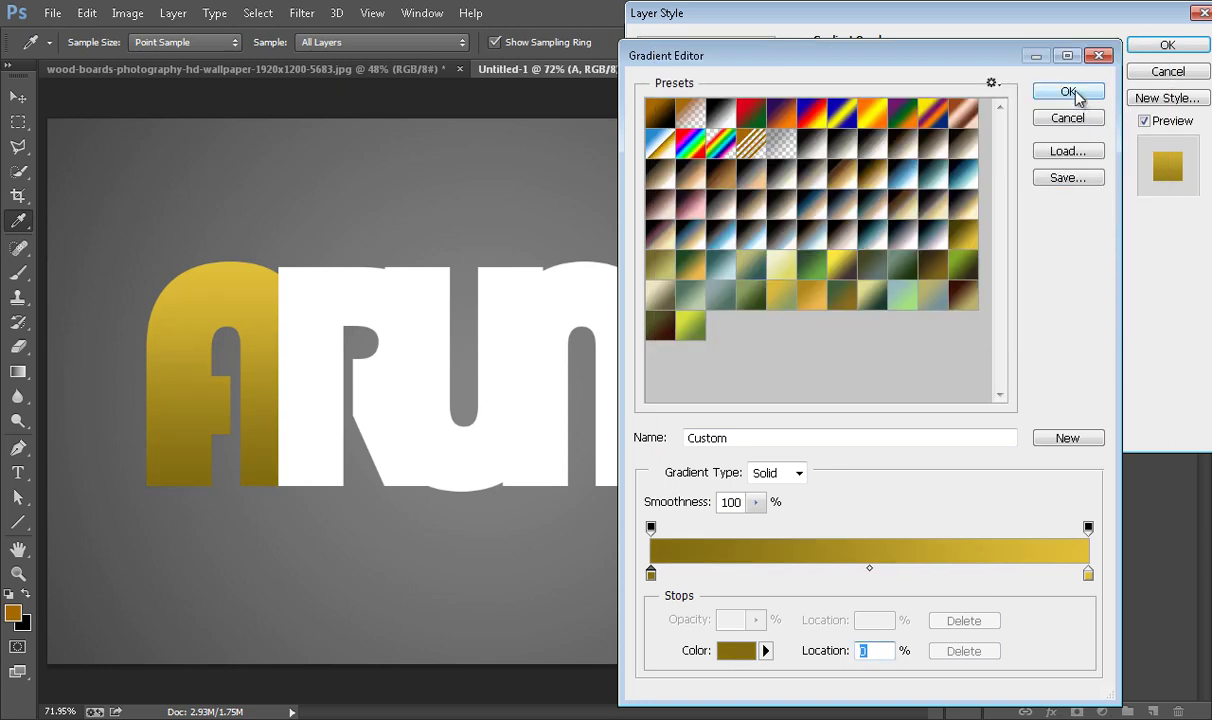
click(1068, 91)
click(1167, 45)
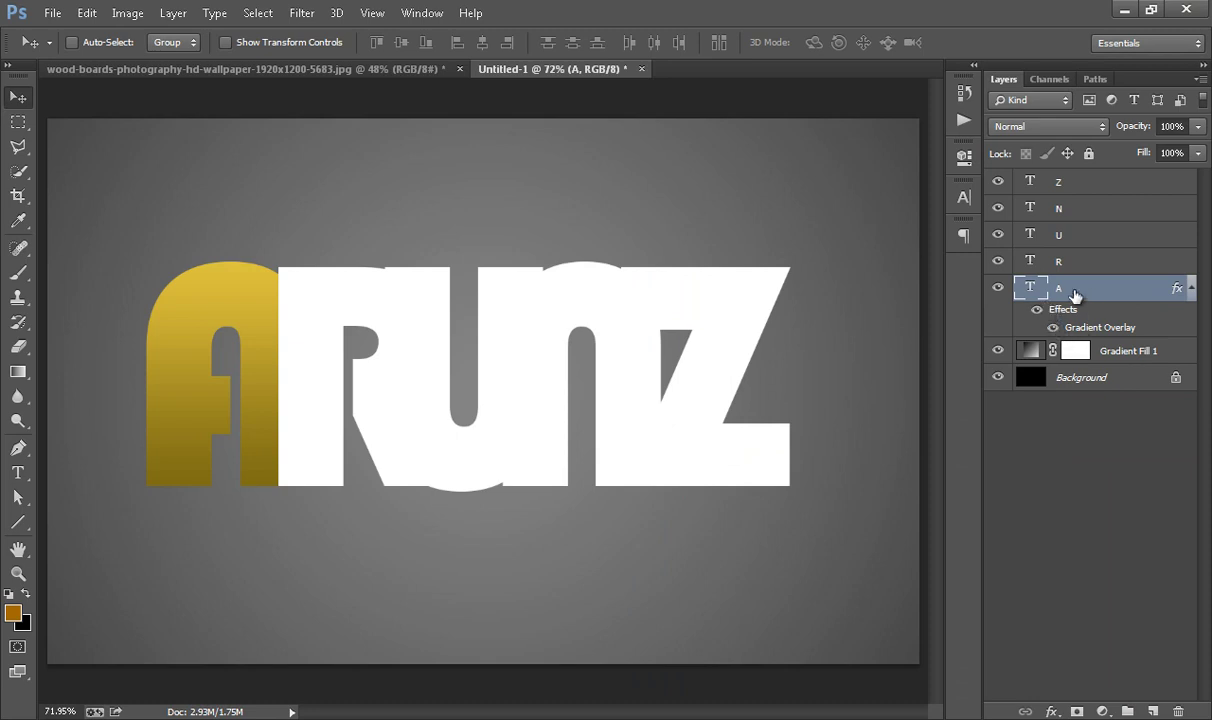
Step: Copy the A layer's gold gradient layer style
right_click(1075, 295)
click(1075, 451)
right_click(1069, 290)
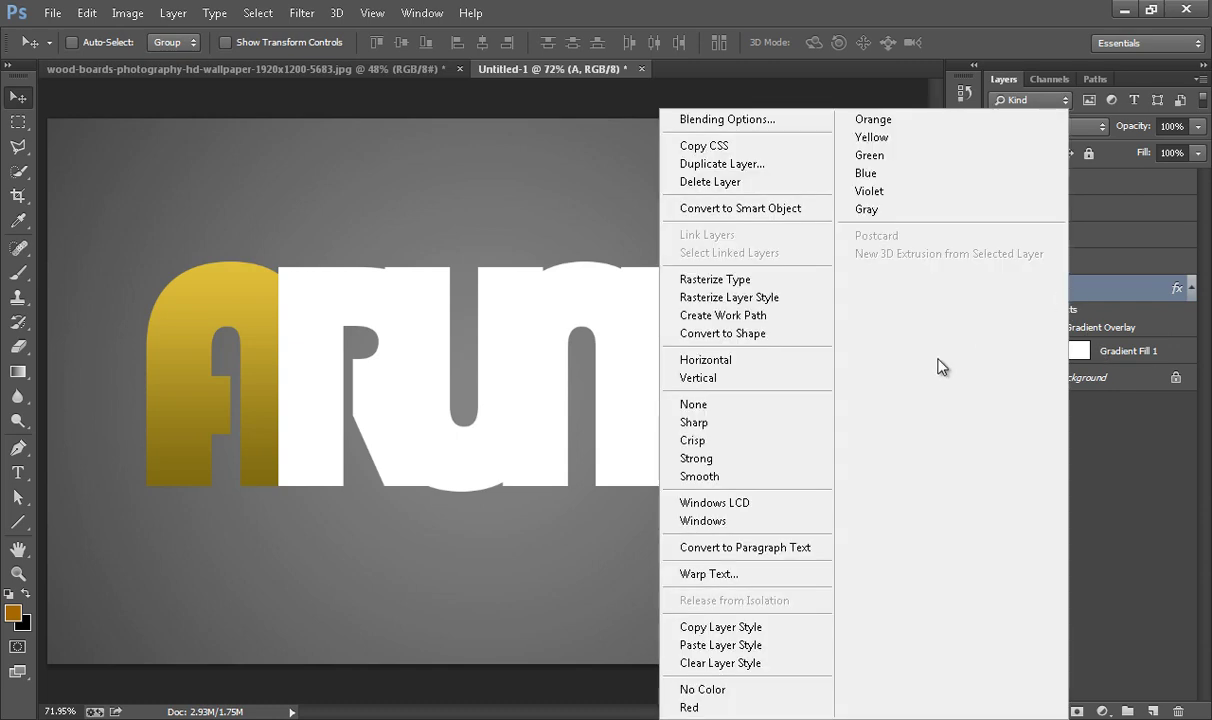
click(755, 628)
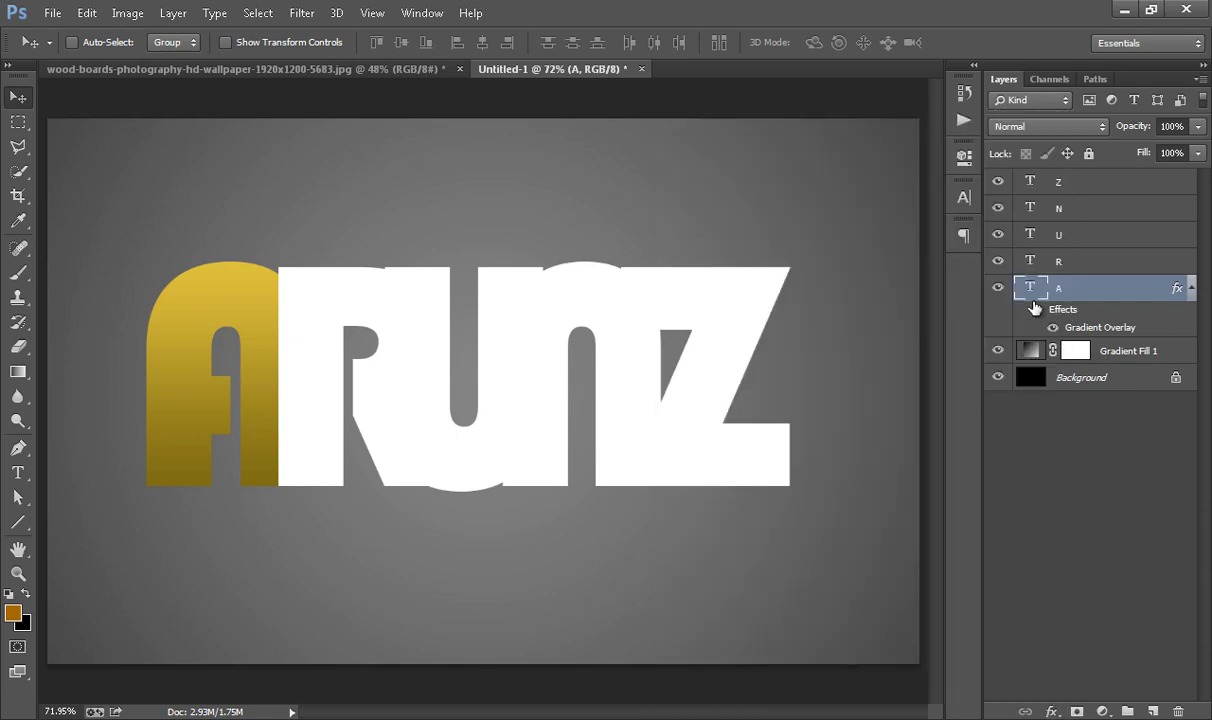
right_click(1068, 262)
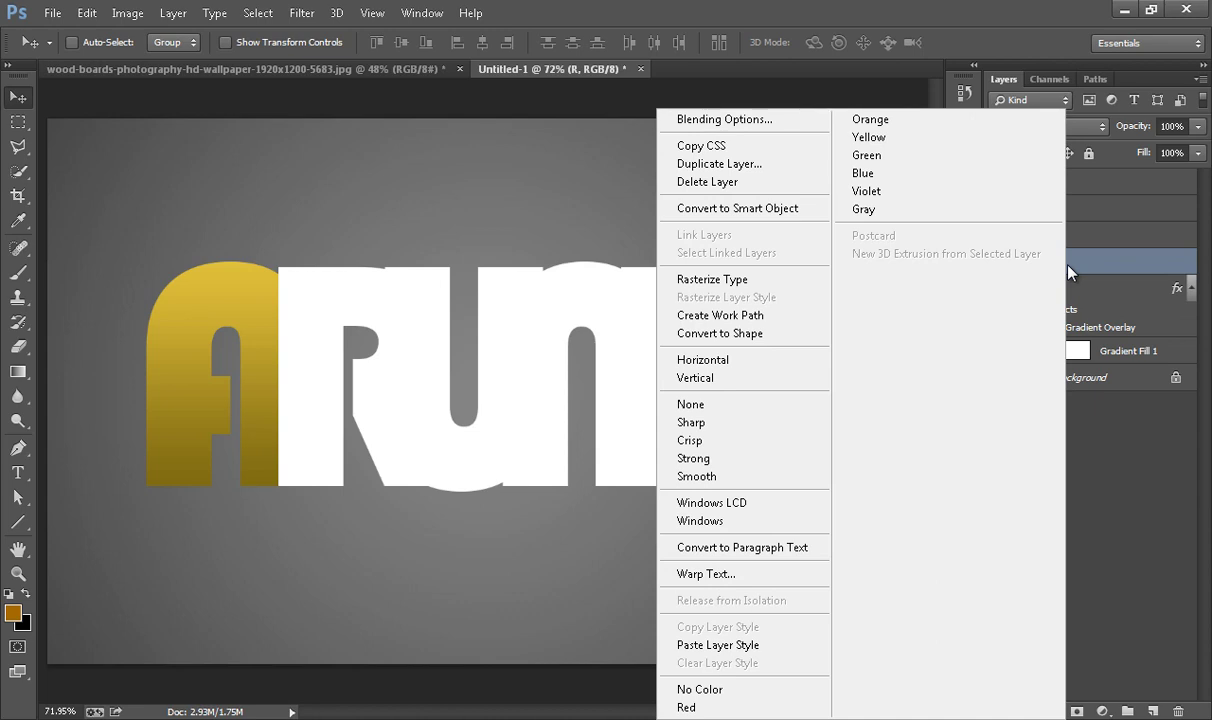
click(1068, 267)
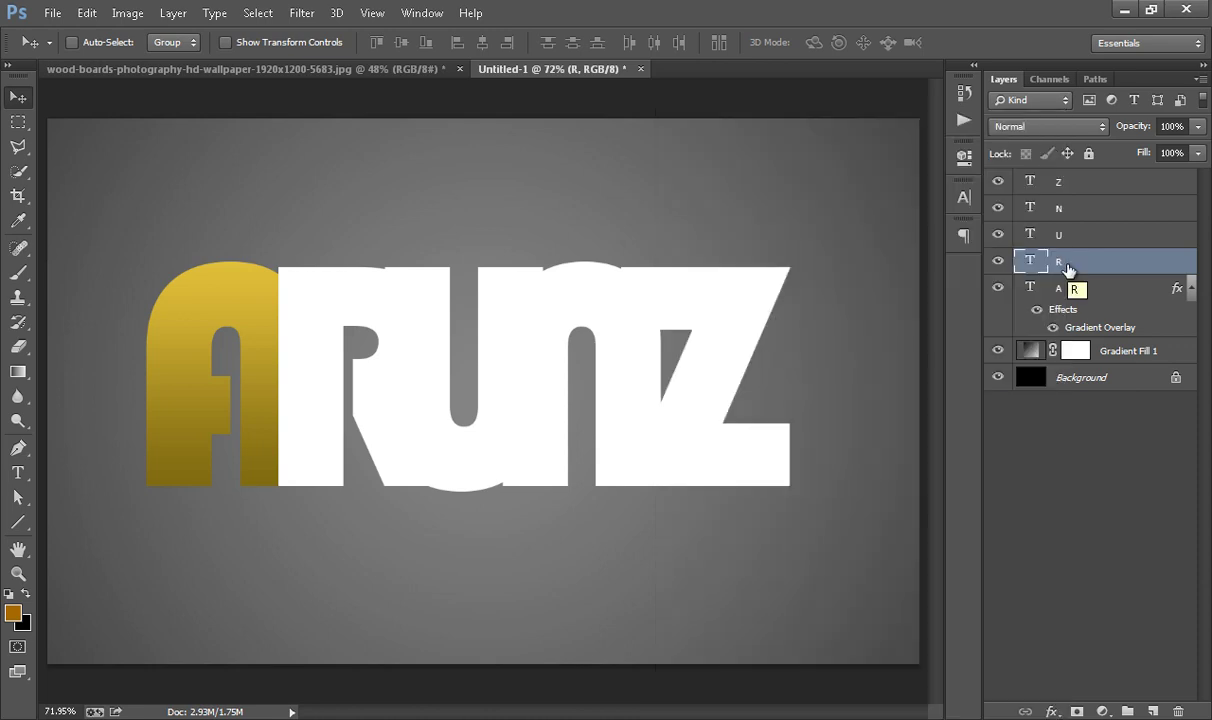
double_click(1060, 263)
click(1090, 422)
click(1082, 265)
Step: Paste the gold layer style onto the R, U, N and Z layers
right_click(1082, 265)
click(757, 645)
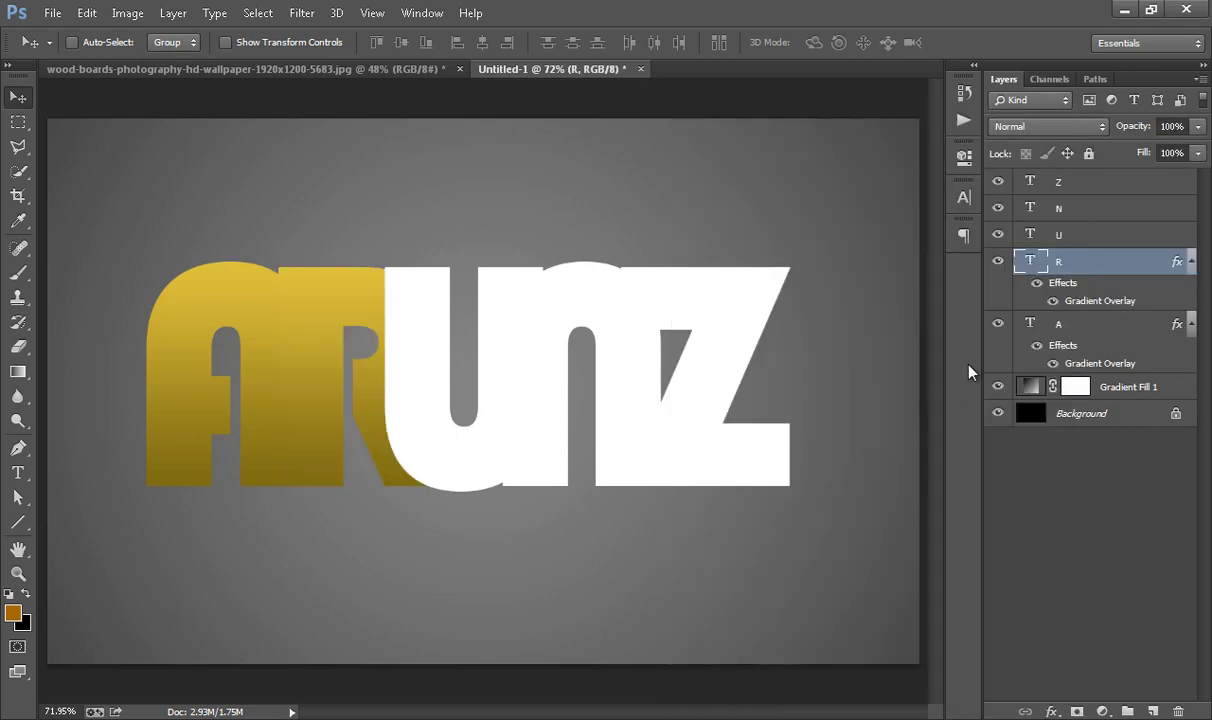
right_click(1085, 237)
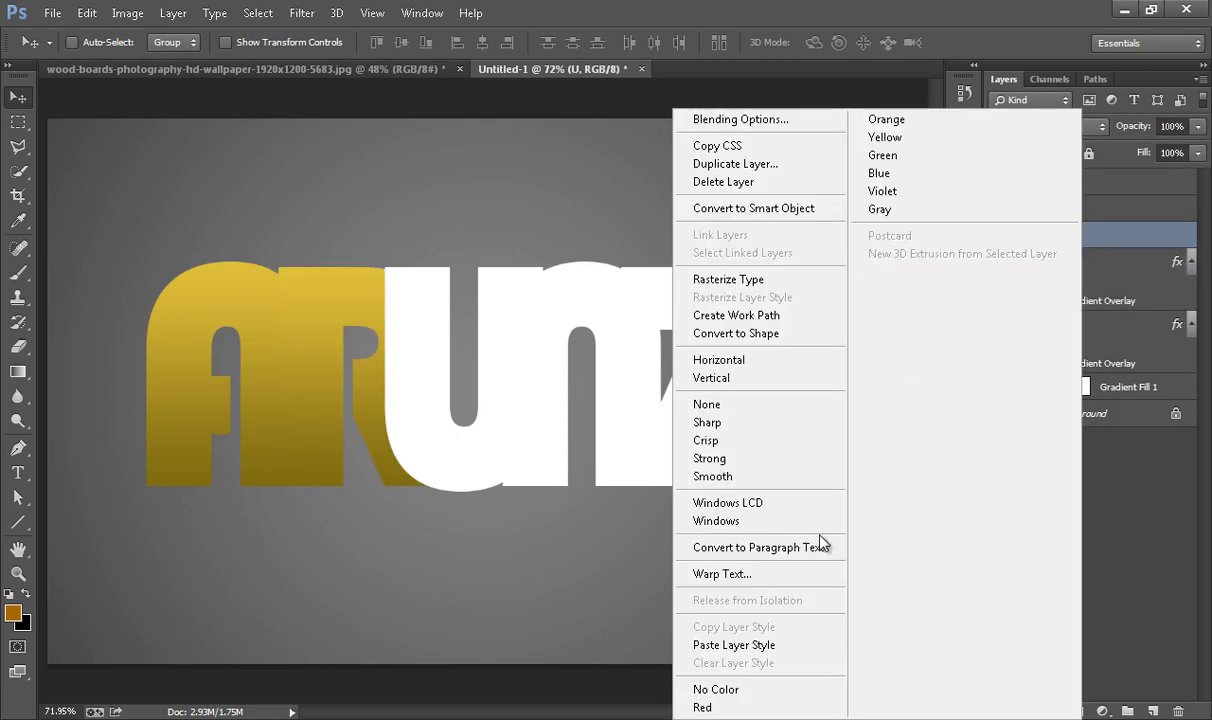
click(768, 644)
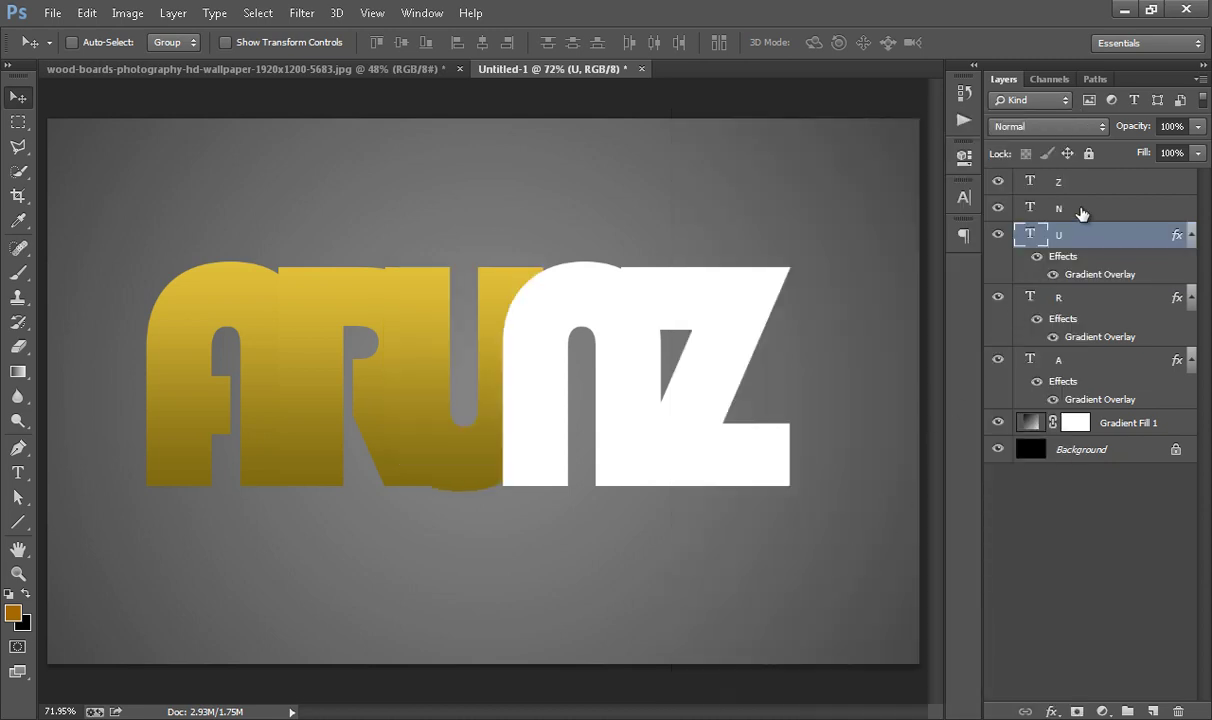
right_click(1079, 208)
click(748, 647)
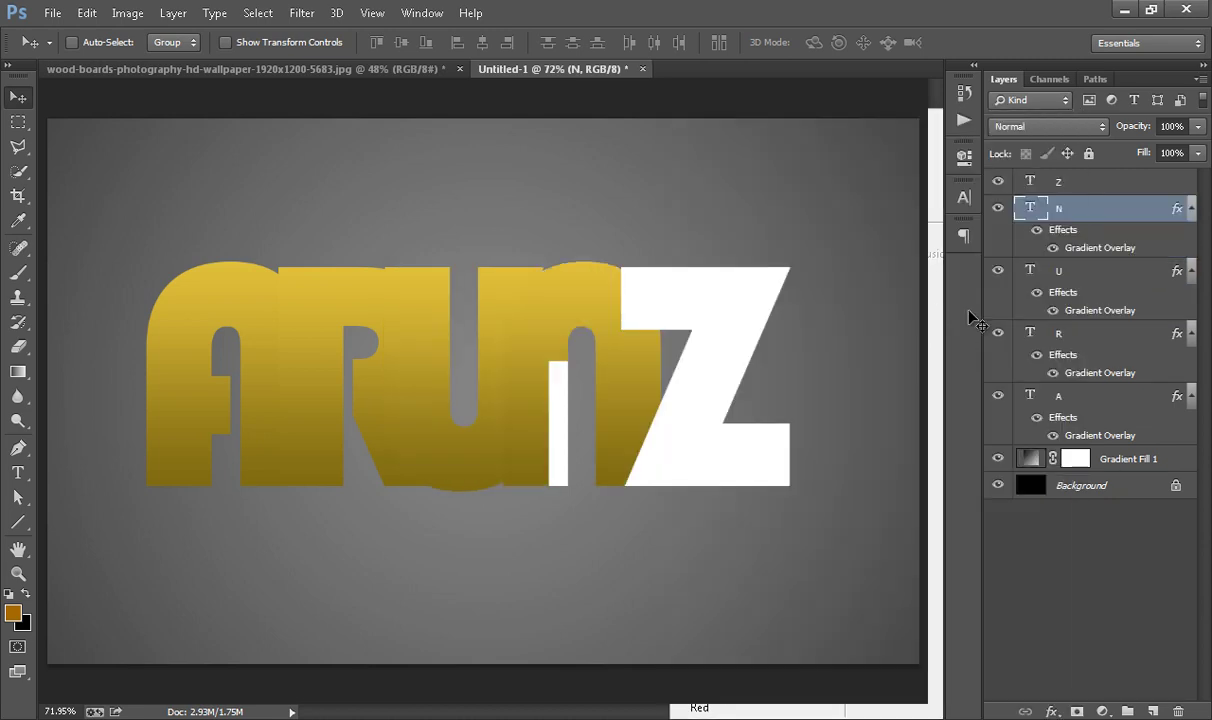
right_click(1090, 185)
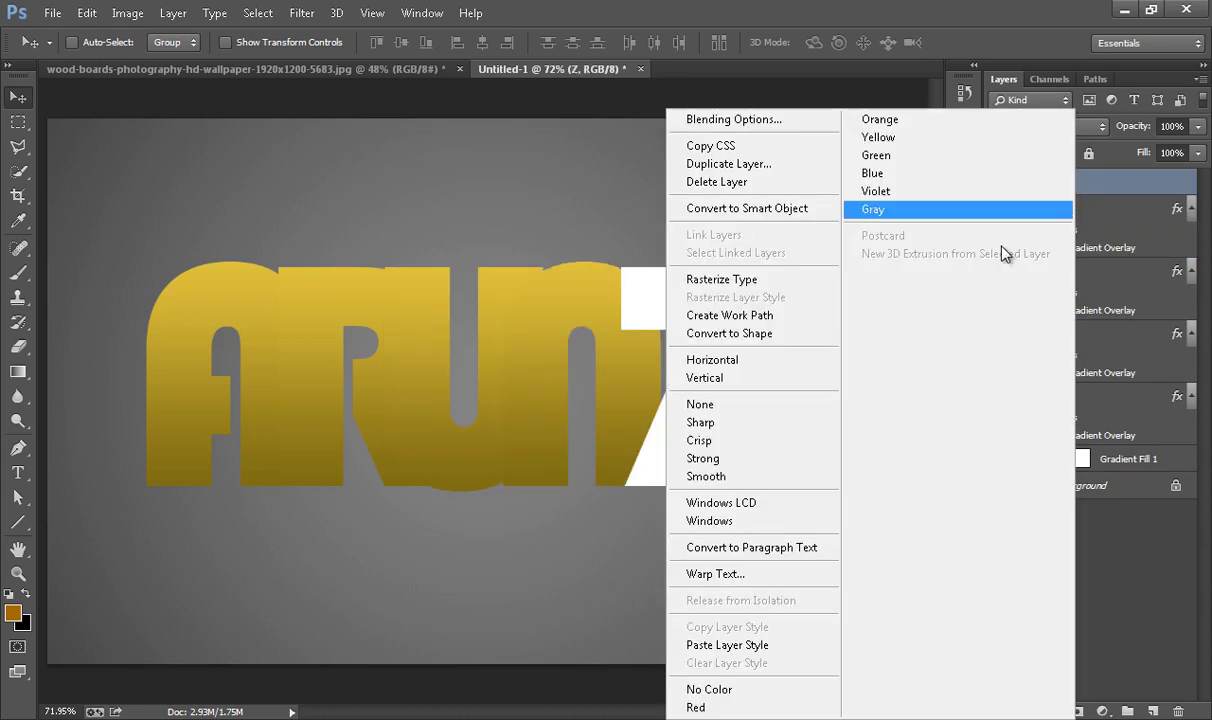
click(772, 646)
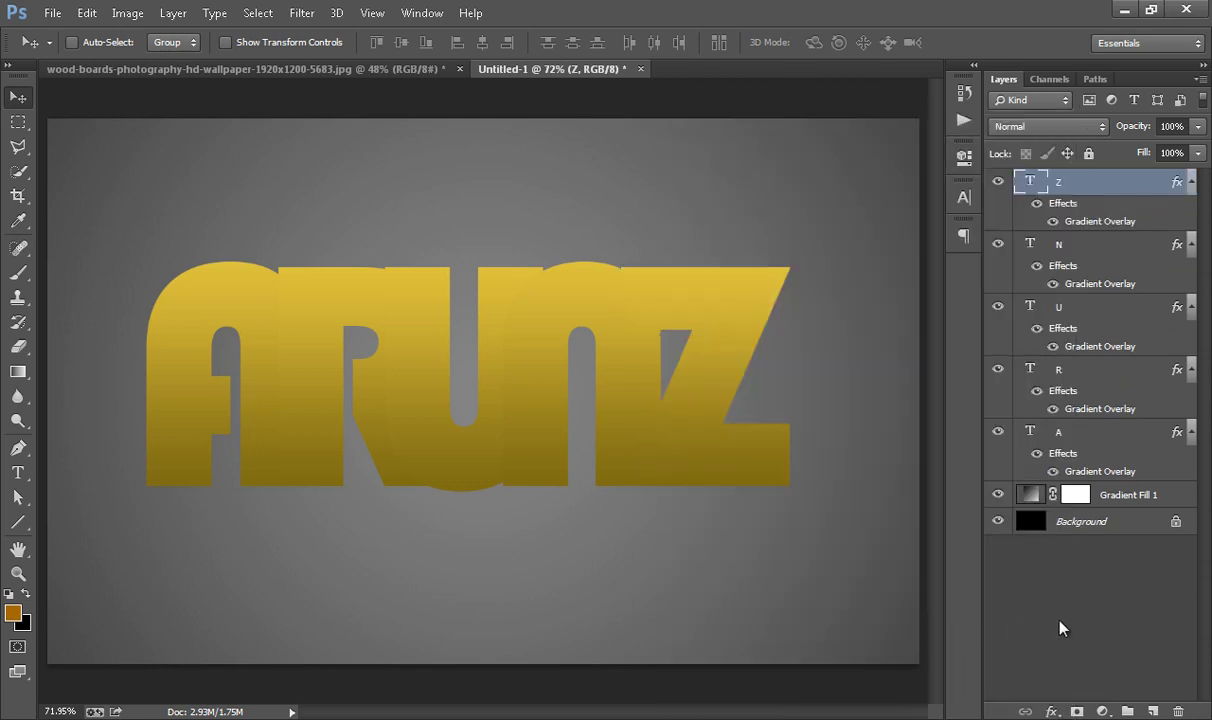
click(1073, 376)
right_click(1073, 376)
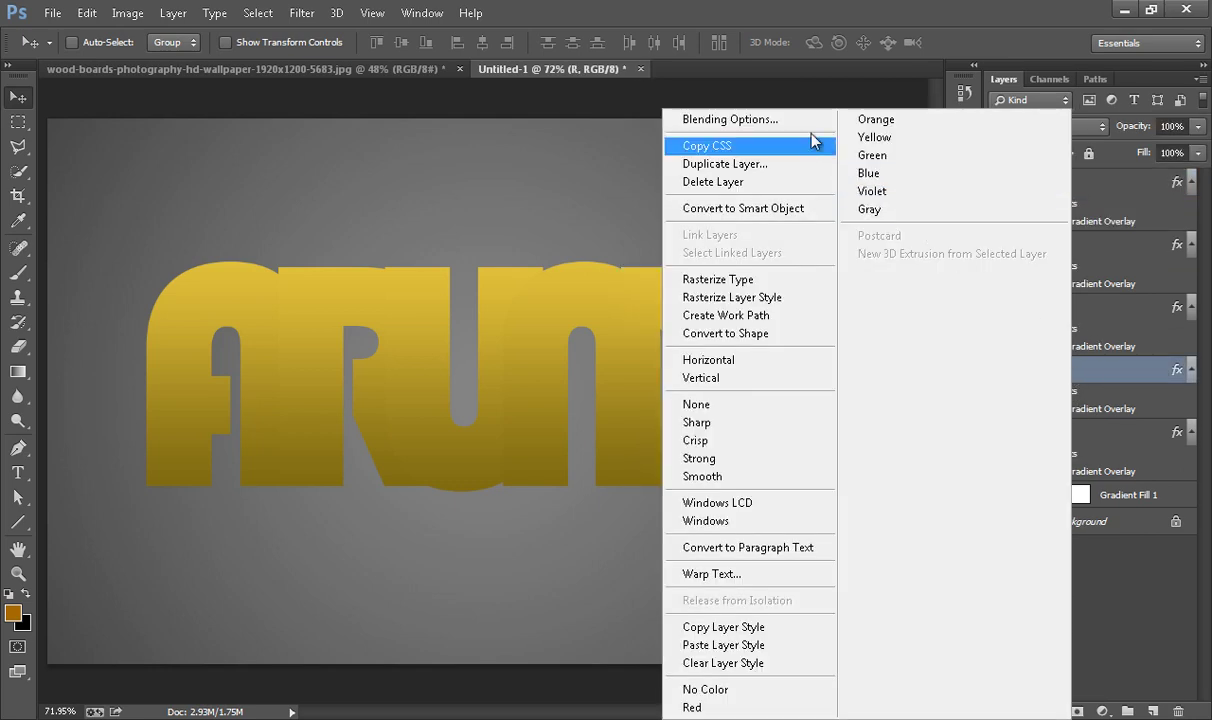
Step: Open the R layer's Layer Style and enable Drop Shadow
click(757, 119)
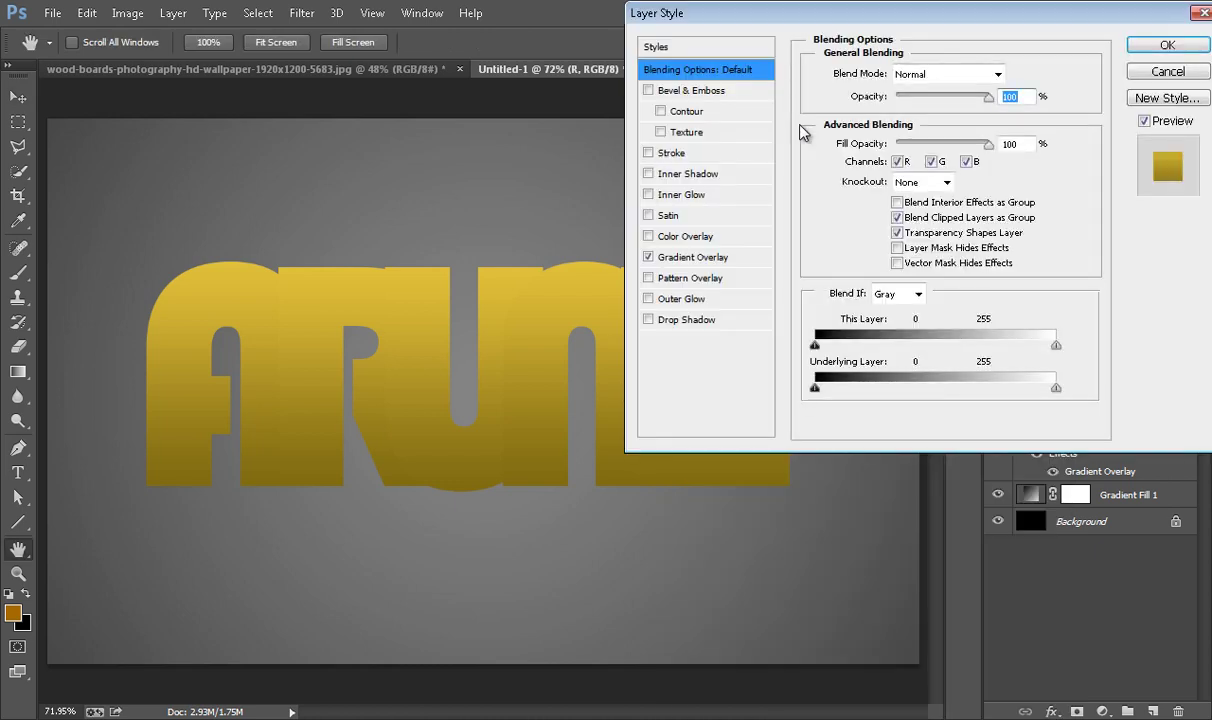
click(1167, 45)
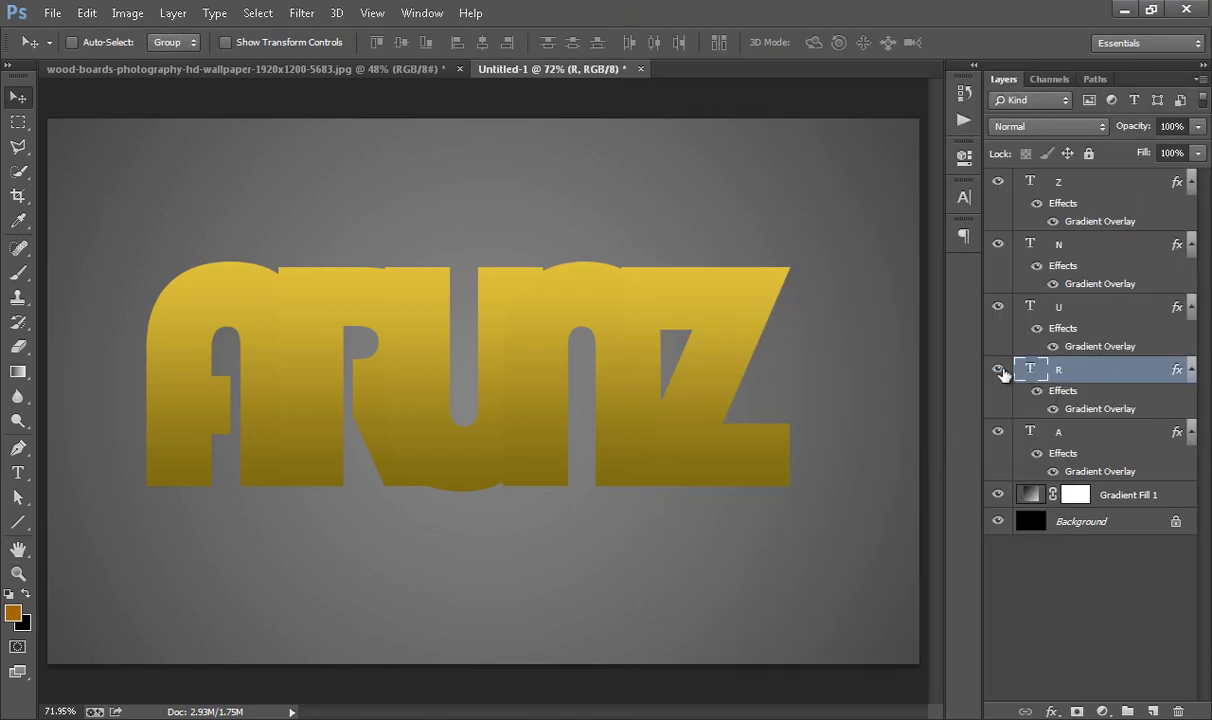
click(998, 369)
right_click(1070, 372)
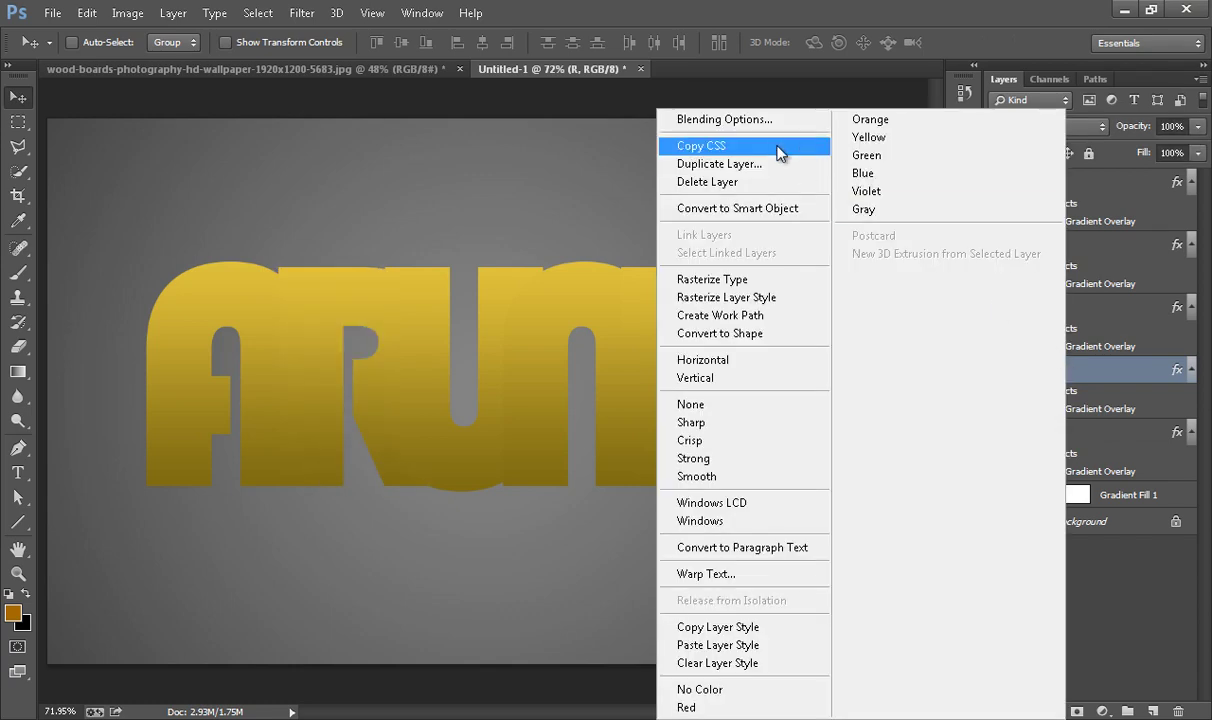
click(700, 117)
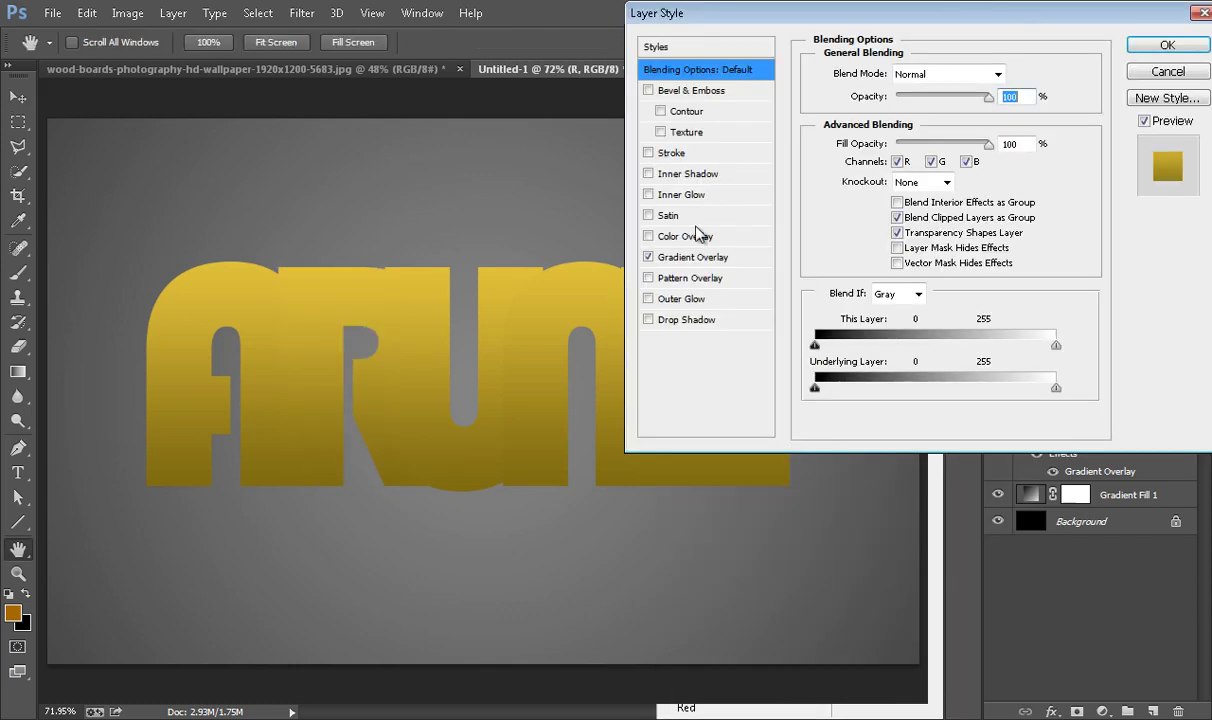
click(648, 319)
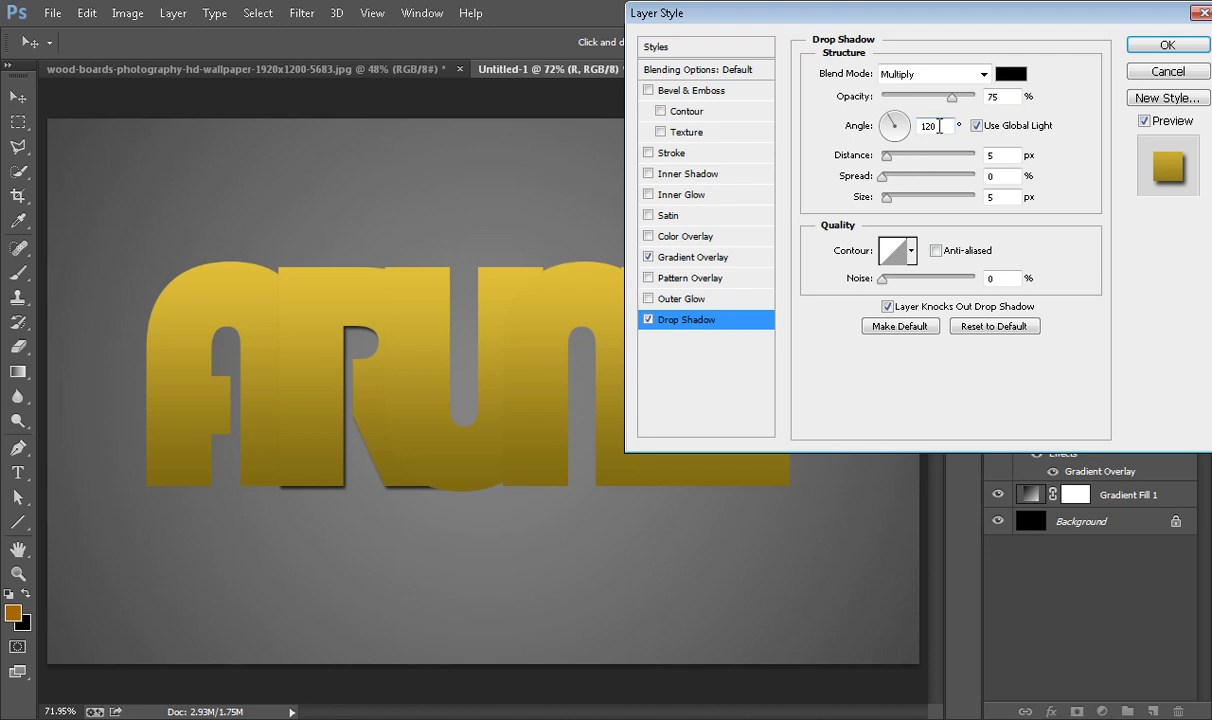
Step: Set R's Multiply drop shadow to 0° angle, 16 px distance, 24 px size, 75% opacity
text(180)
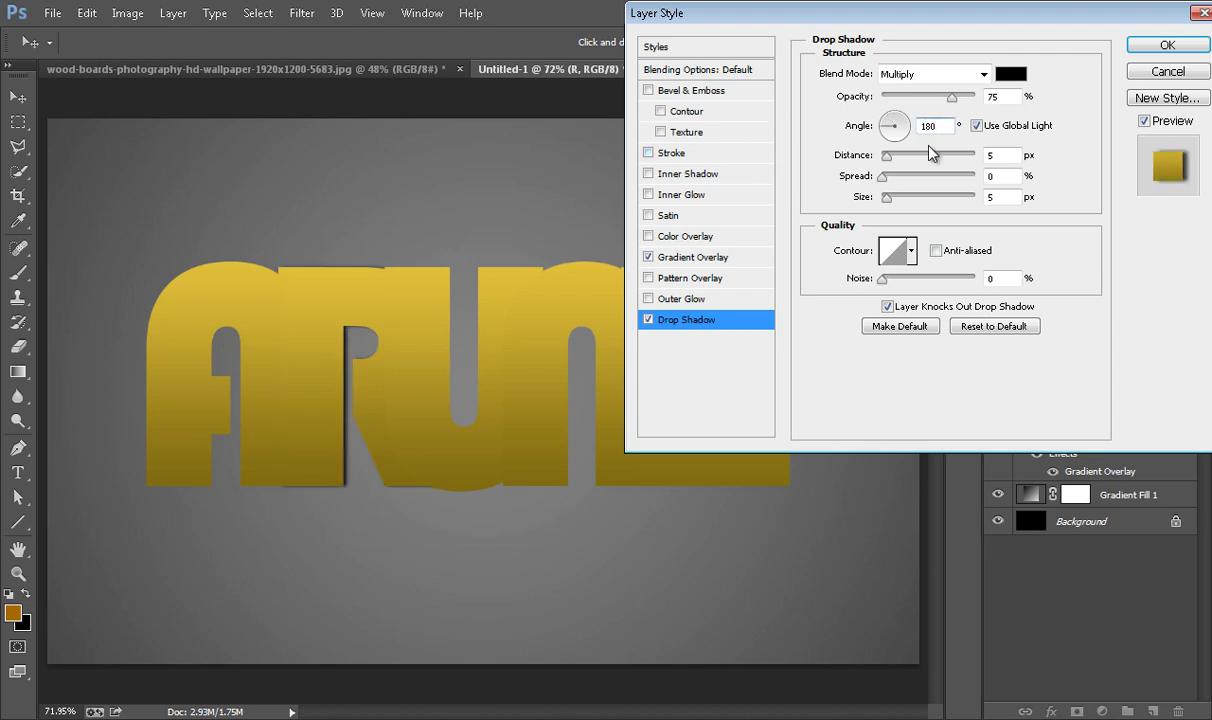
click(888, 124)
drag(885, 118, 882, 126)
key(Return)
text(0)
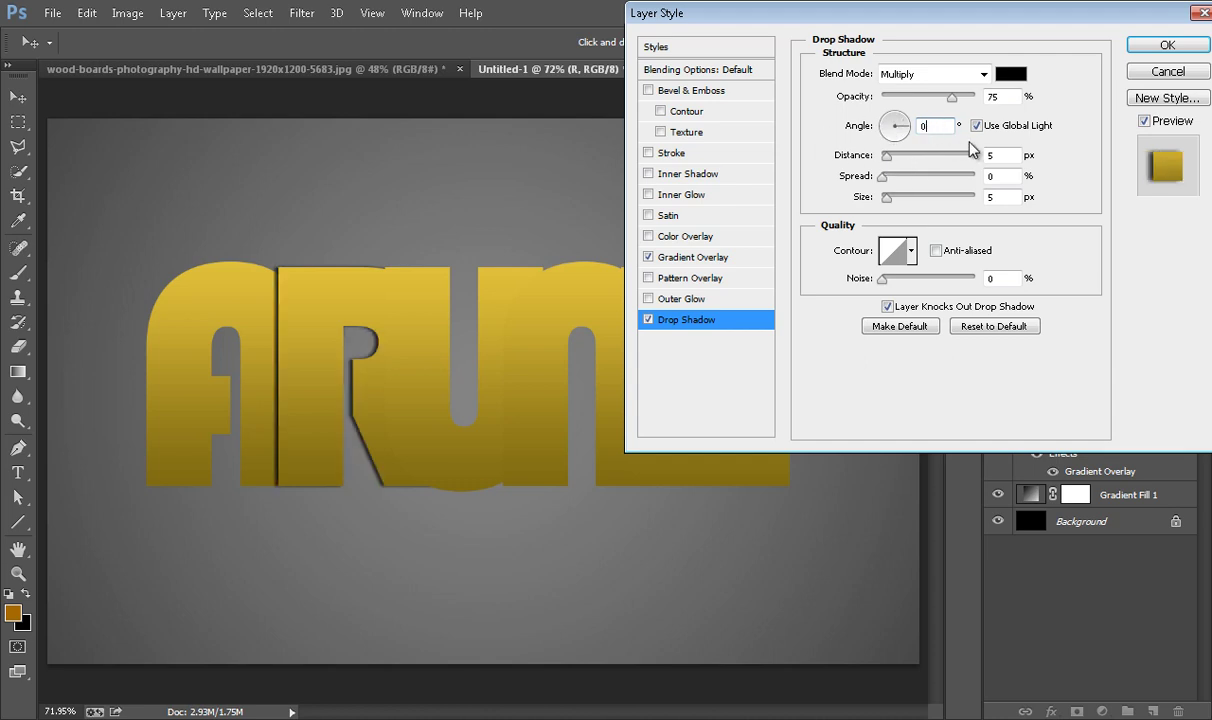
key(Tab)
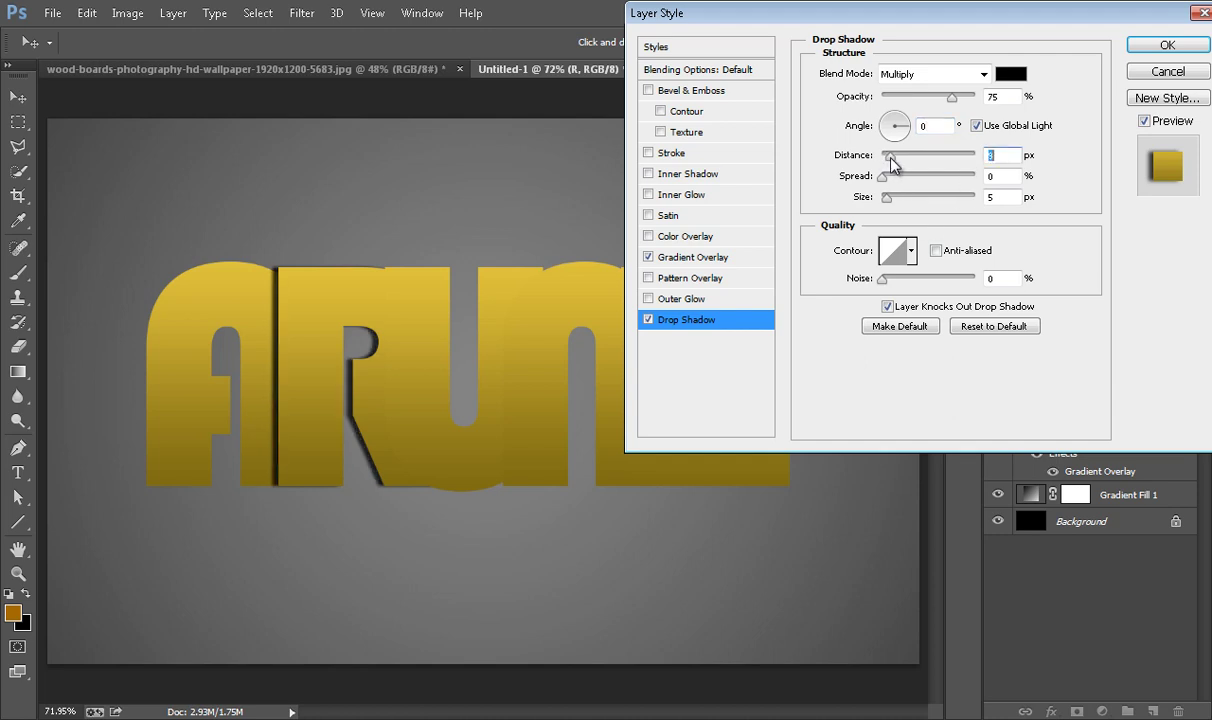
drag(891, 161, 899, 160)
click(893, 200)
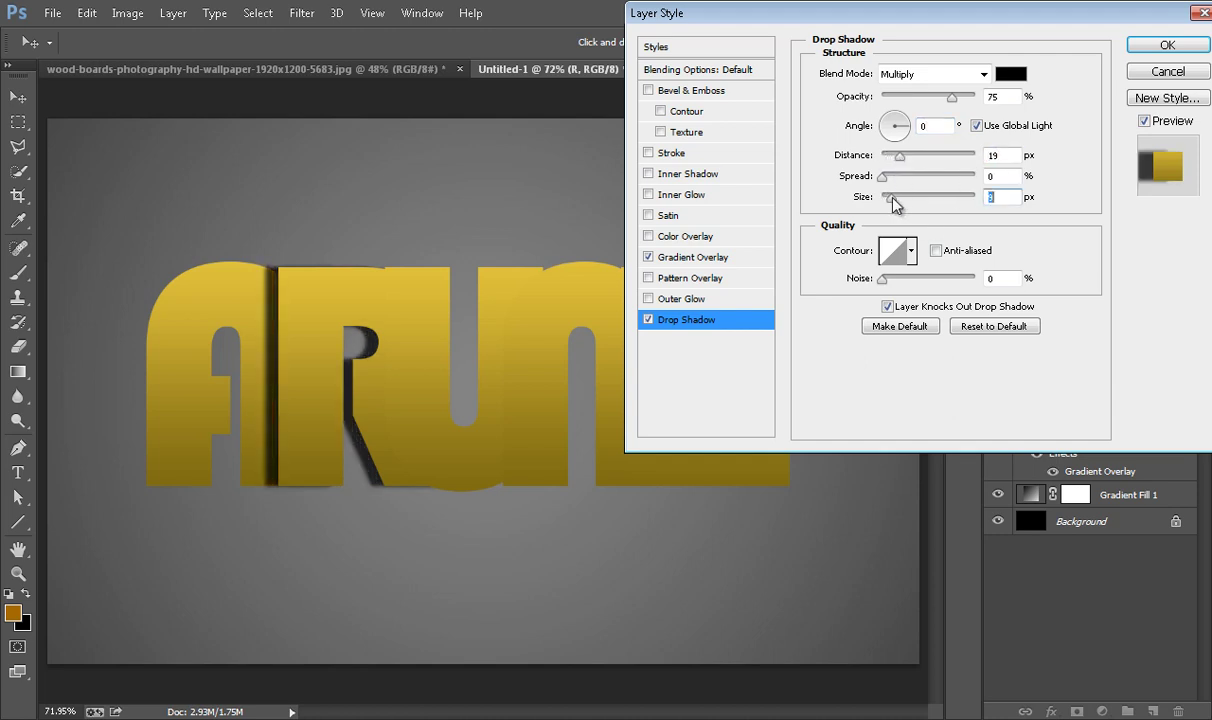
drag(895, 204, 899, 165)
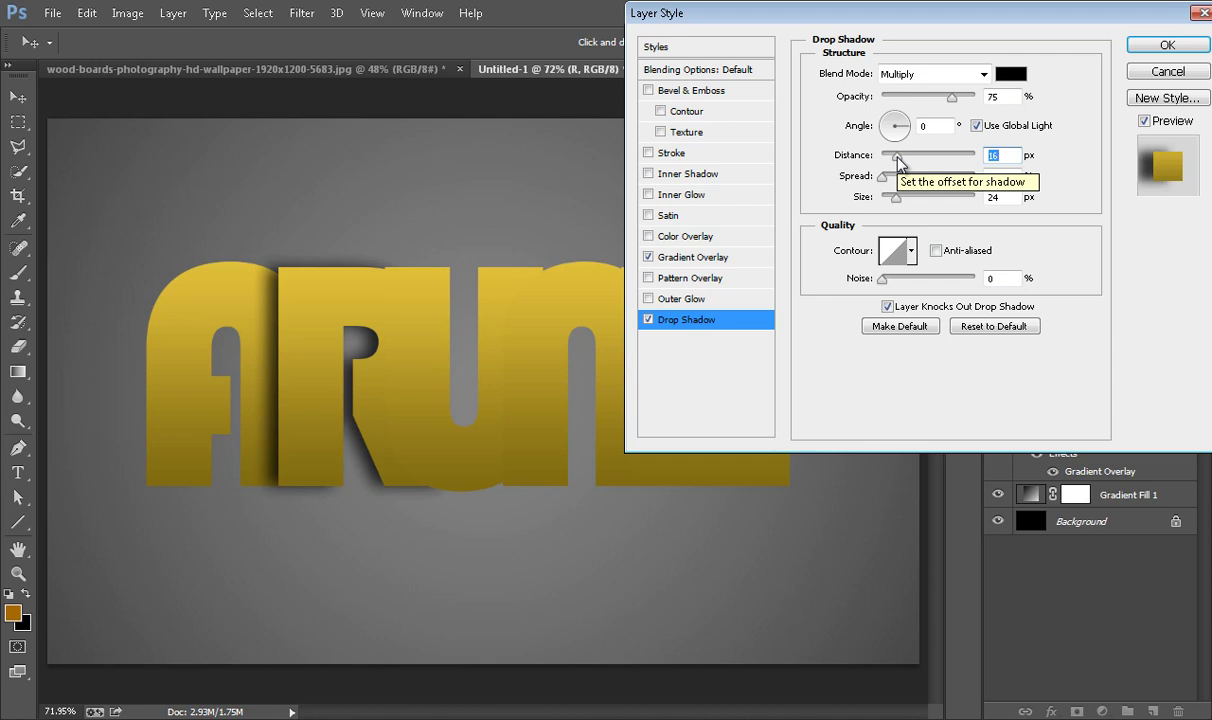
click(1160, 45)
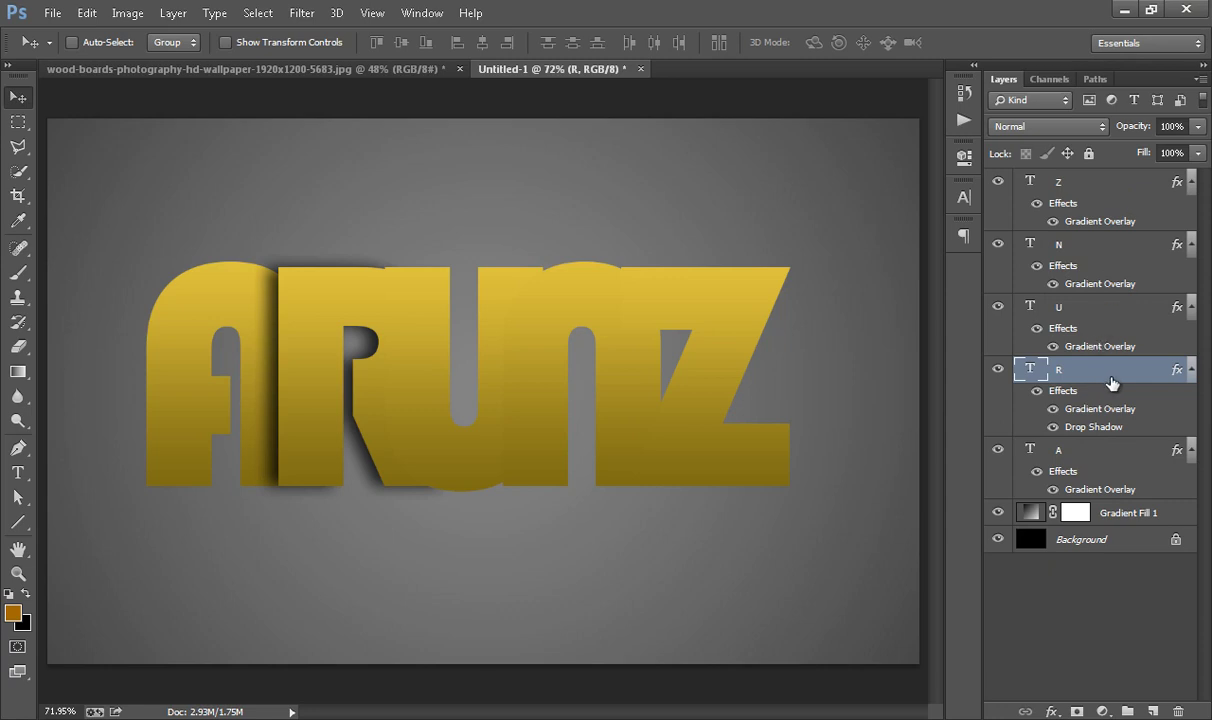
Step: Copy the R layer's drop-shadow style and paste it onto the U, N and Z layers
right_click(1112, 383)
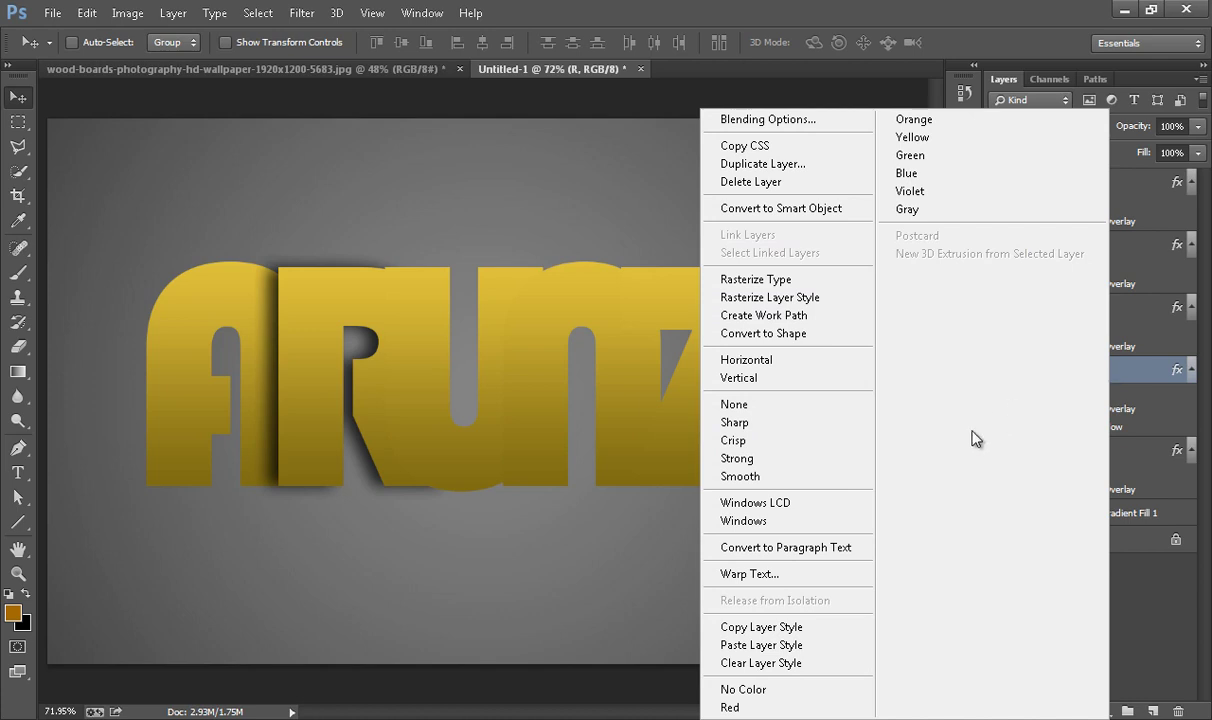
click(806, 636)
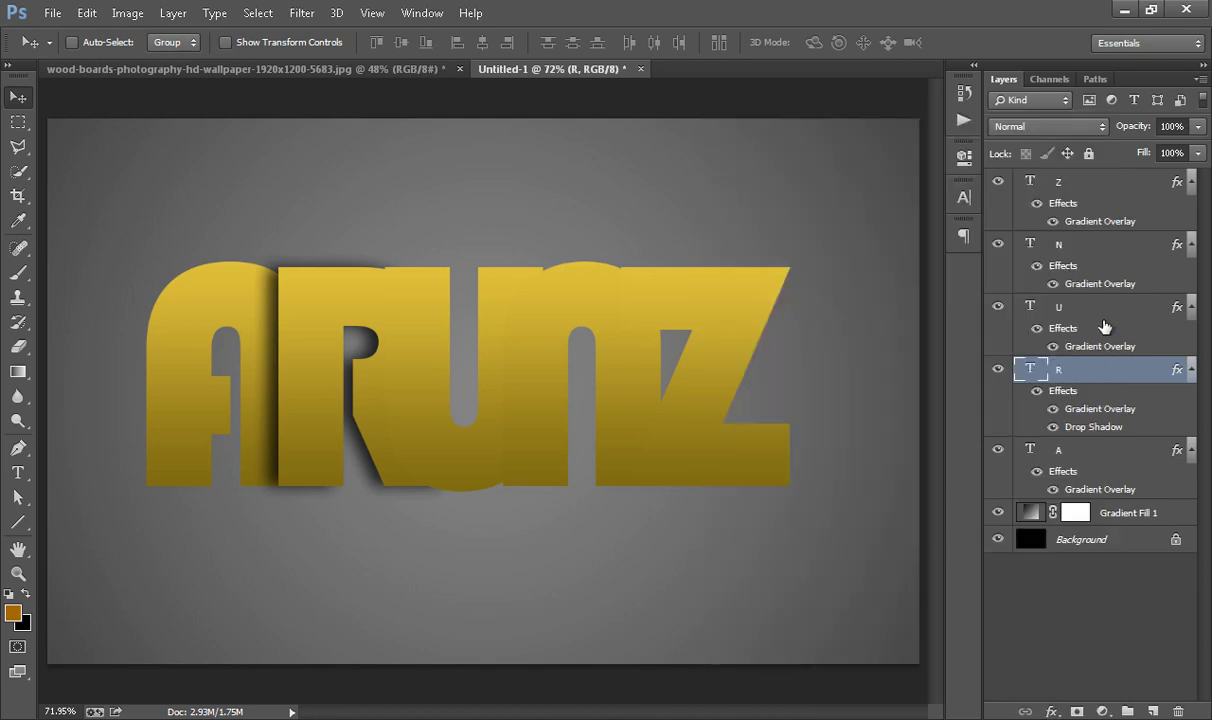
right_click(1050, 292)
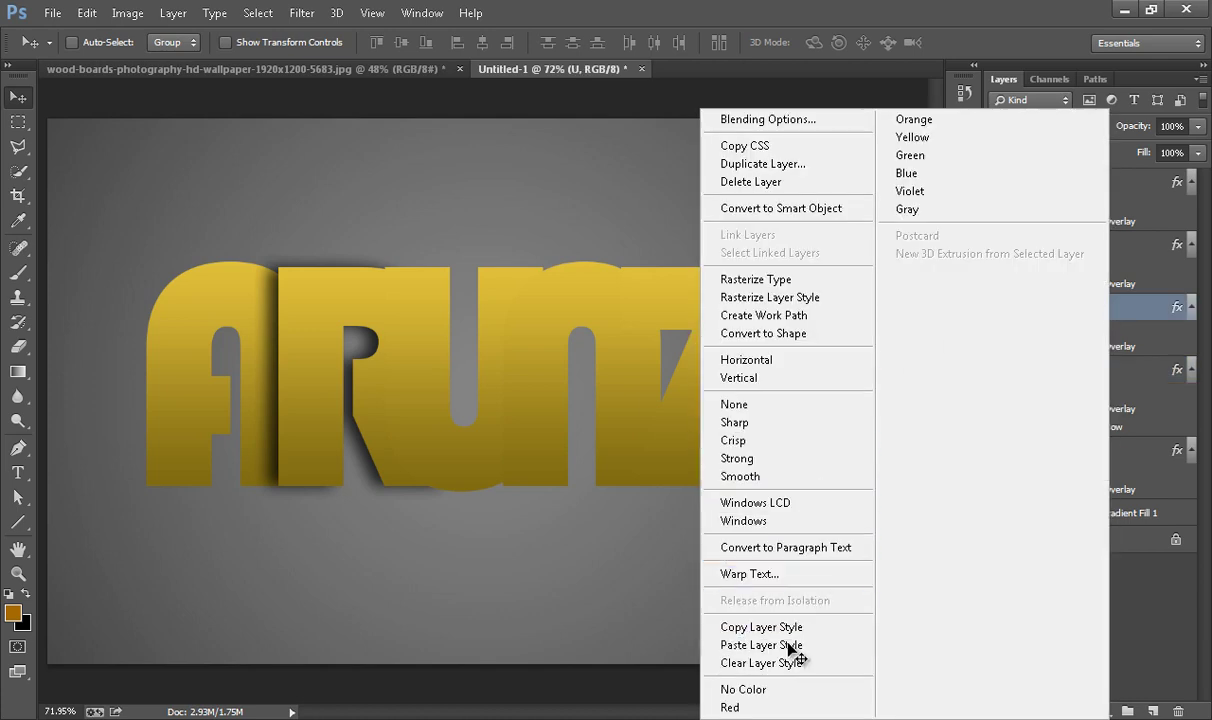
click(720, 645)
right_click(1122, 244)
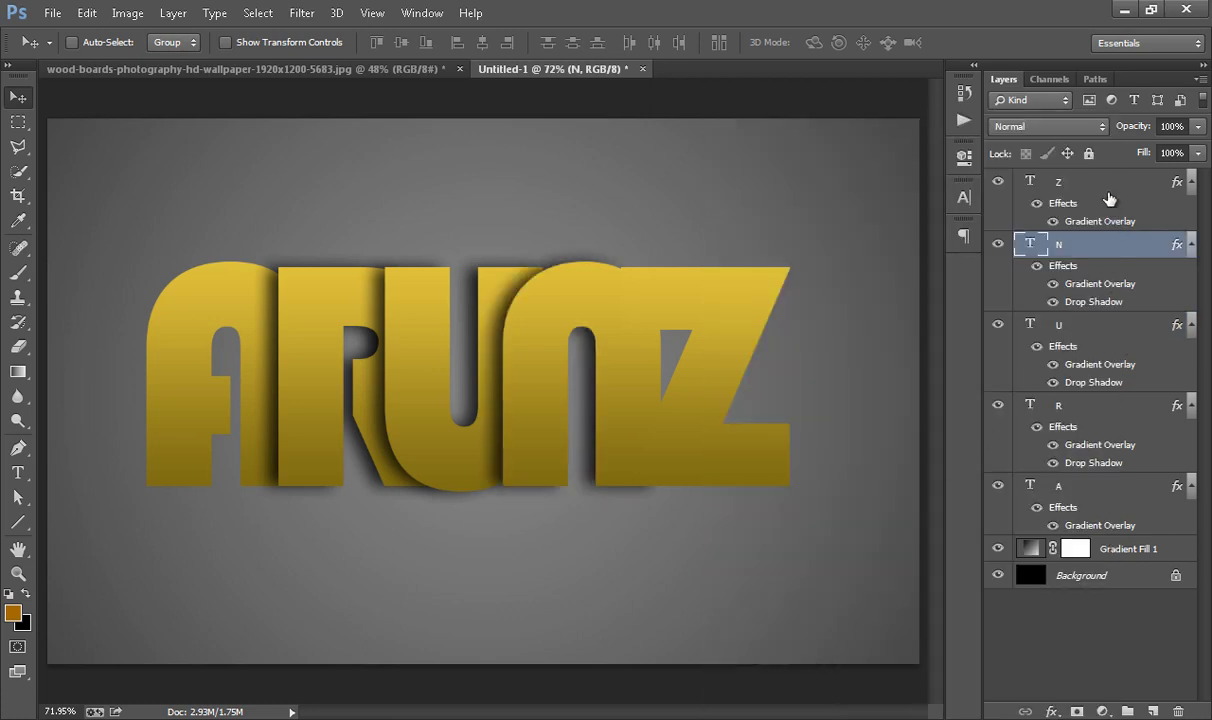
right_click(1052, 186)
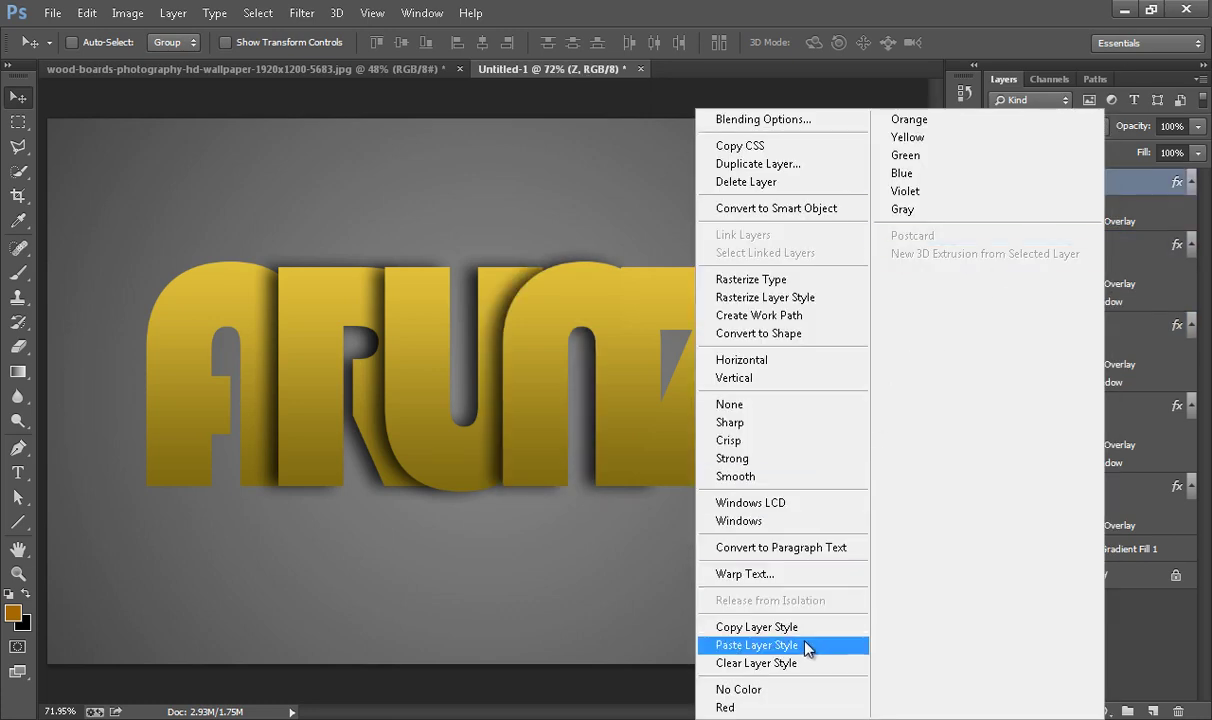
click(760, 645)
click(1108, 673)
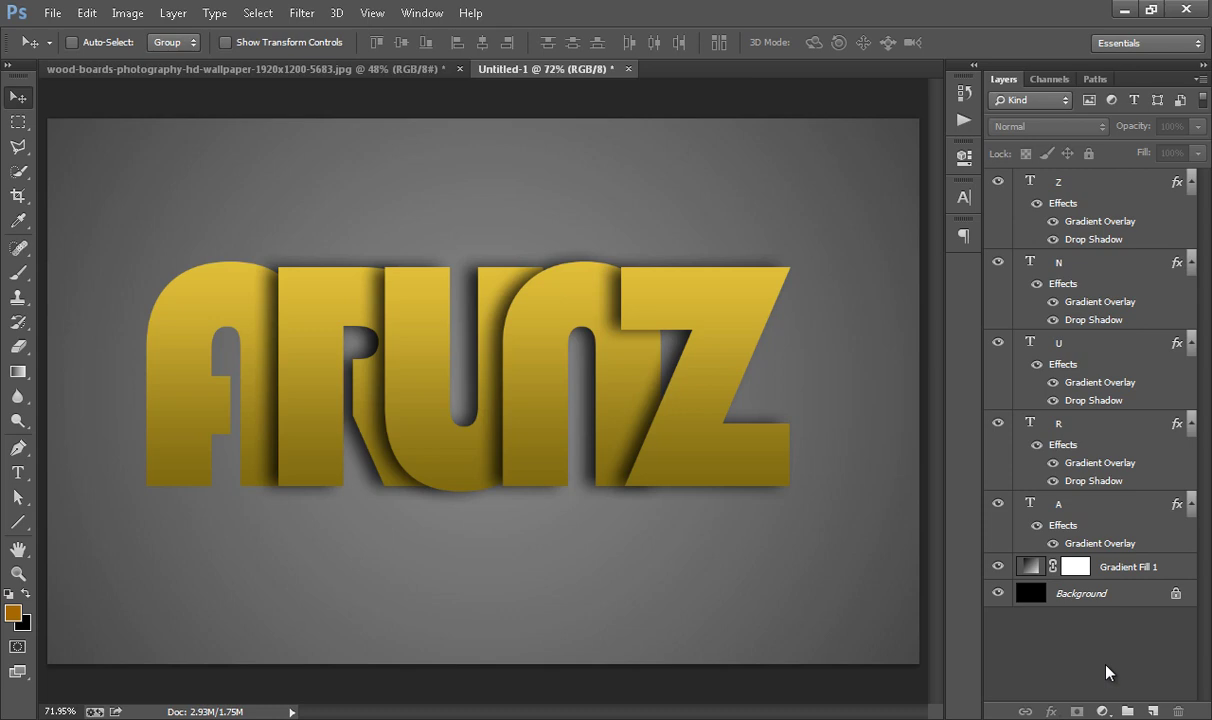
click(1100, 186)
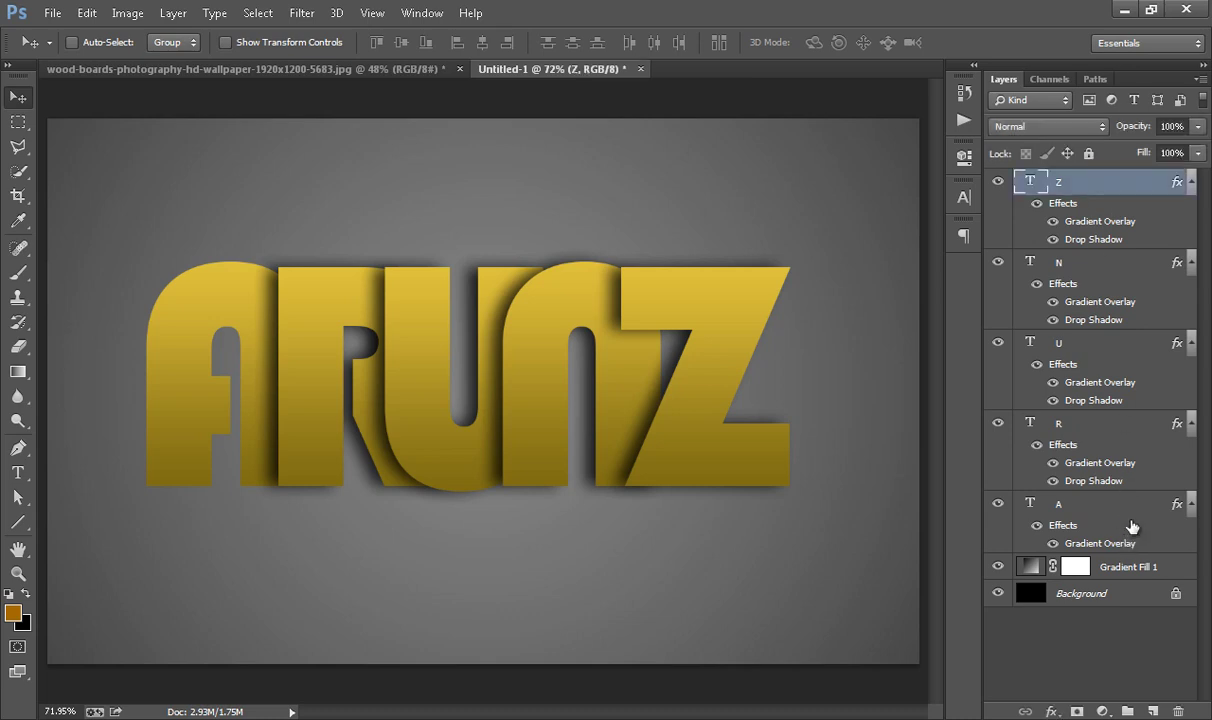
Step: Scale all five letter layers together to about 84% and nudge the A slightly left
shift+click(1131, 519)
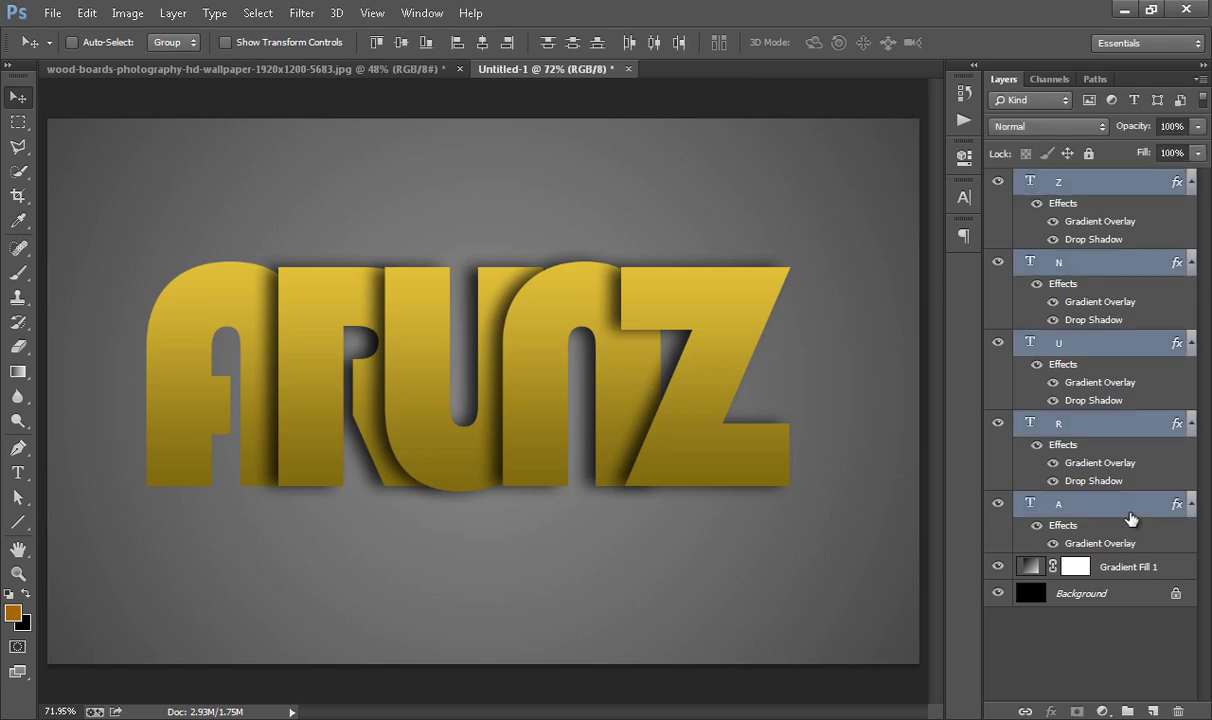
key(ctrl+t)
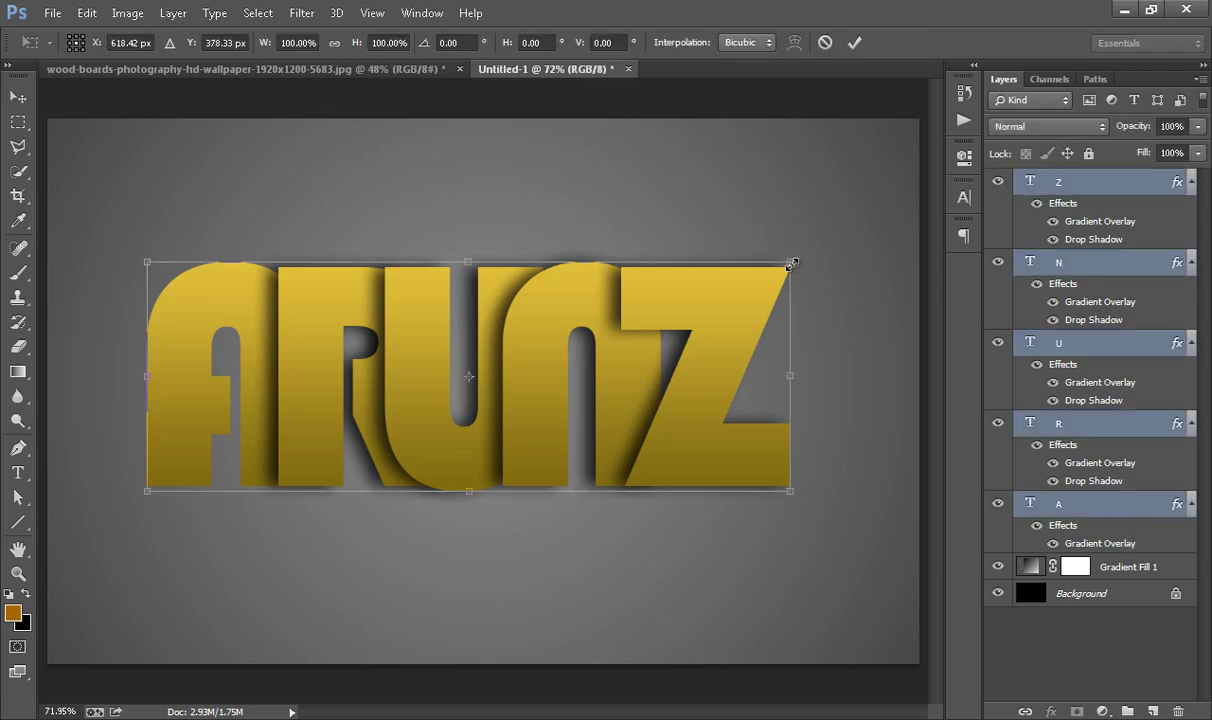
drag(791, 264, 747, 289)
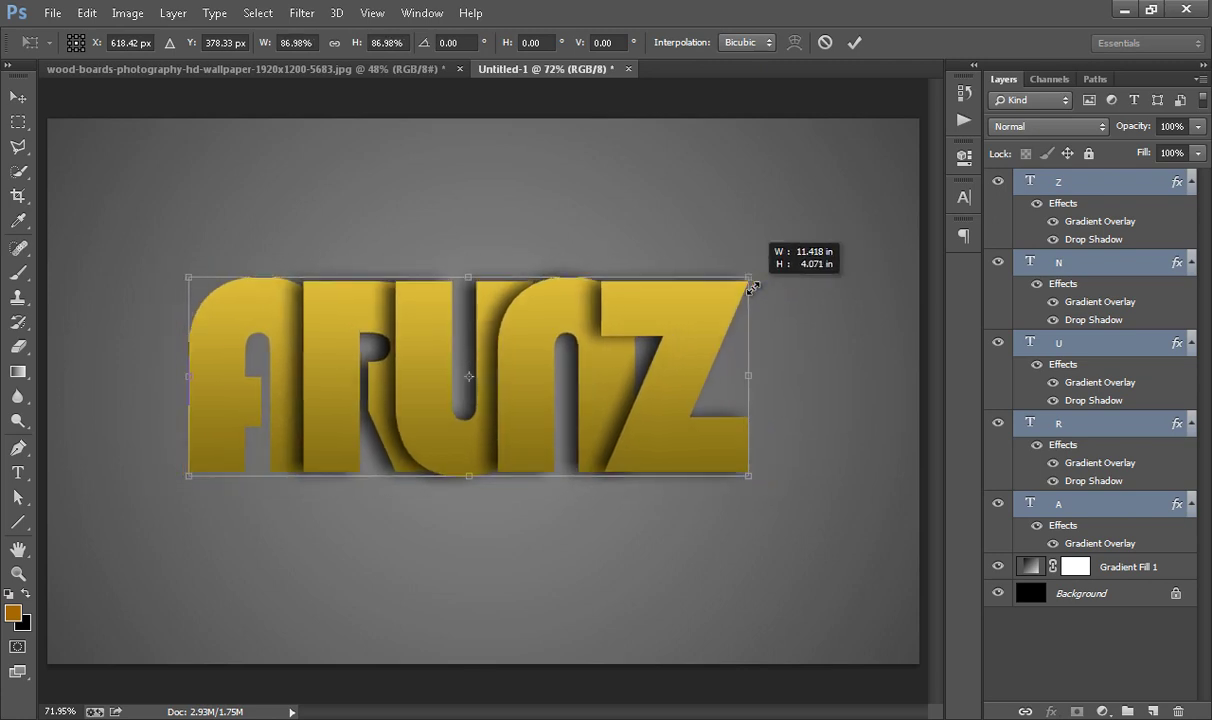
click(855, 43)
click(1060, 508)
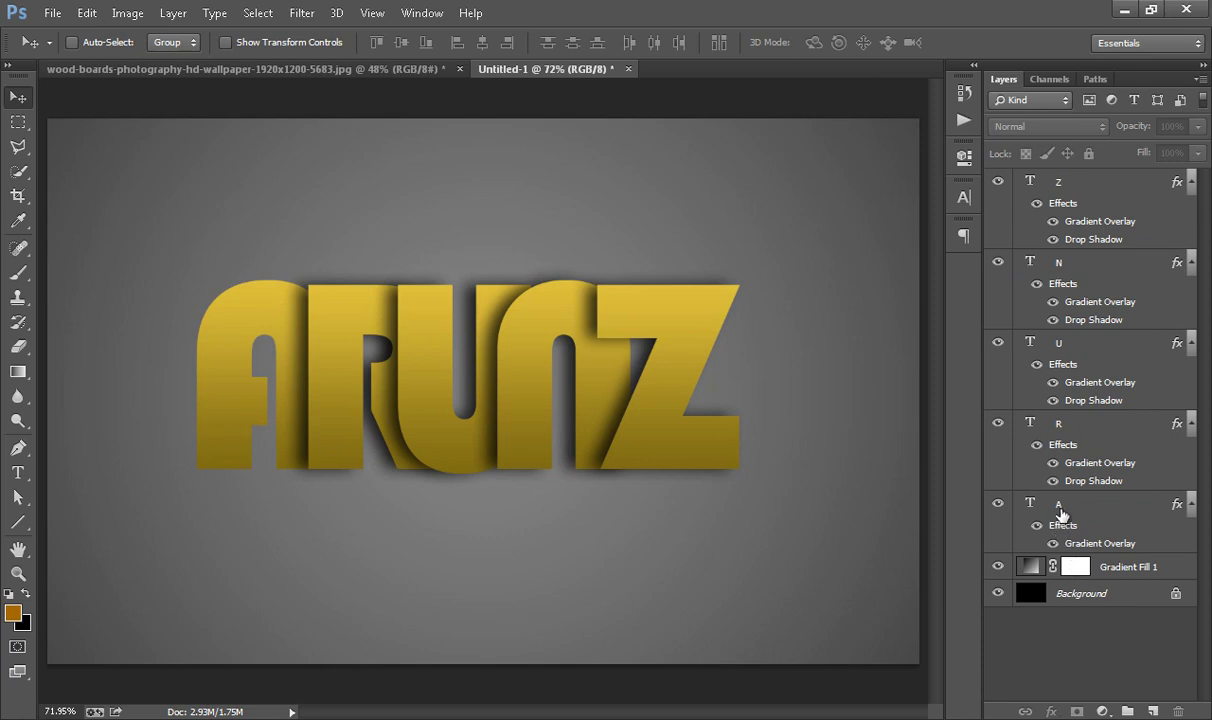
key(Left)
key(Left)
key(Left)
key(Left)
key(Left)
key(Left)
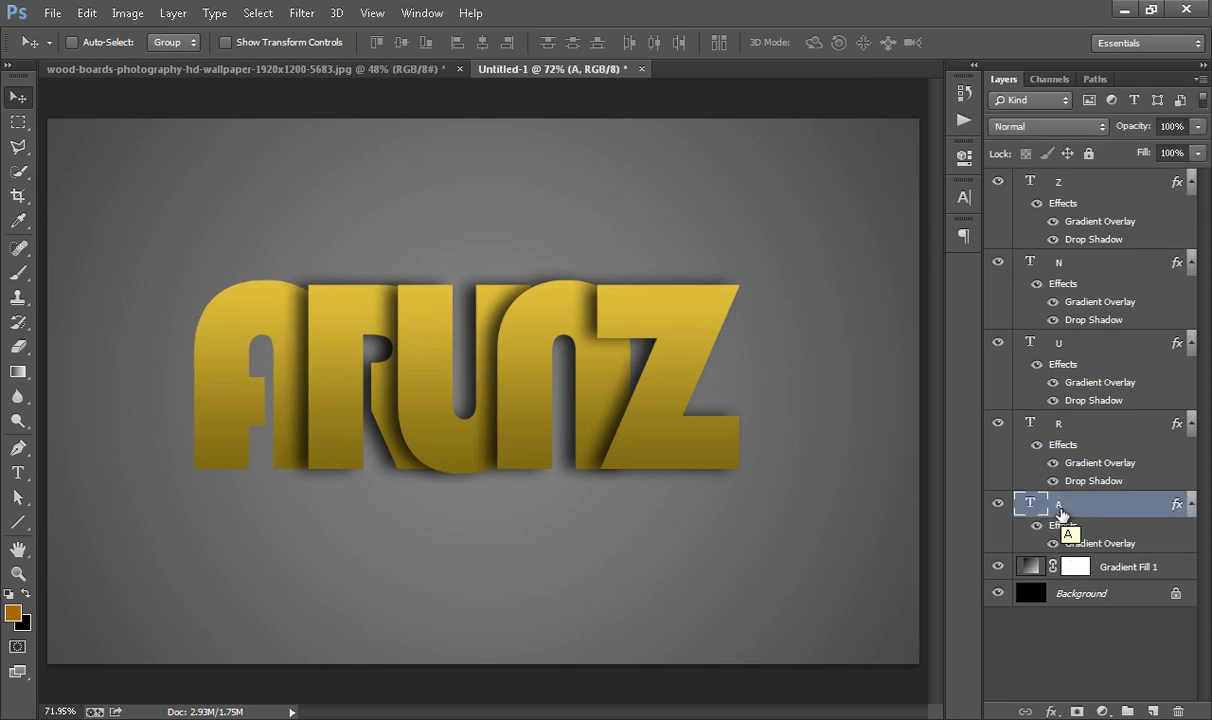
Step: Nudge the R, U and N letter layers slightly left to tighten the spacing
click(1072, 430)
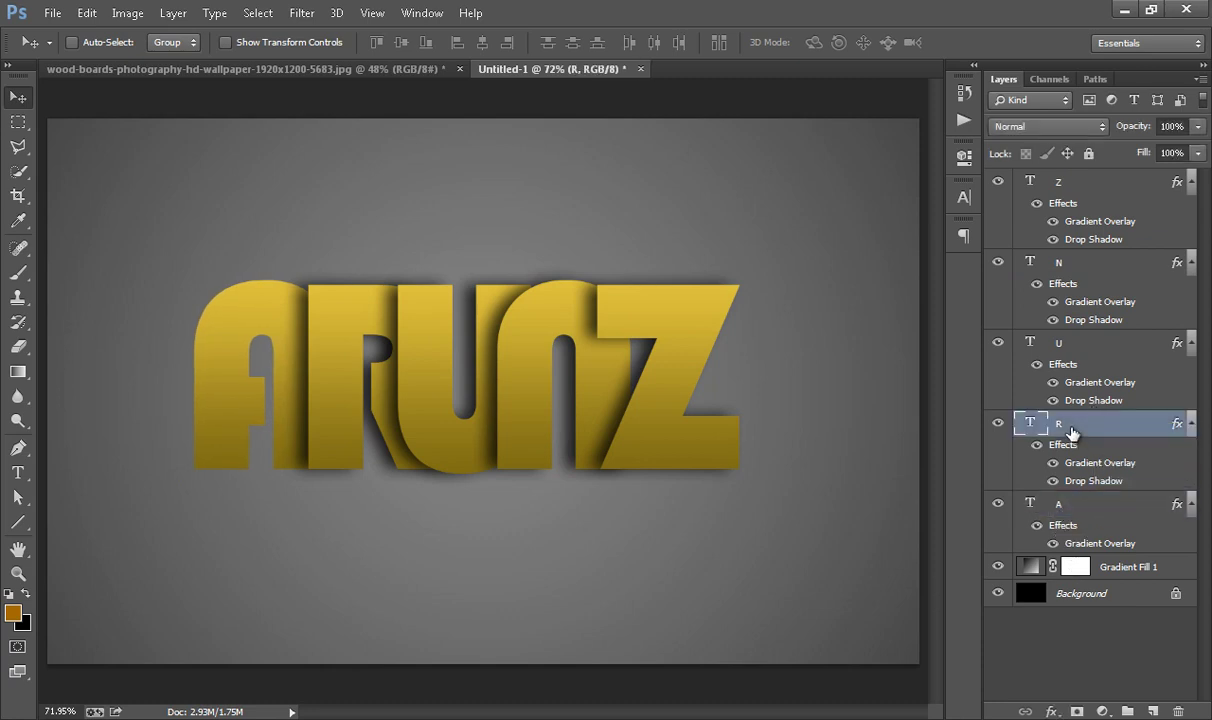
key(Left)
key(Left)
key(Left)
key(Left)
key(Left)
key(Left)
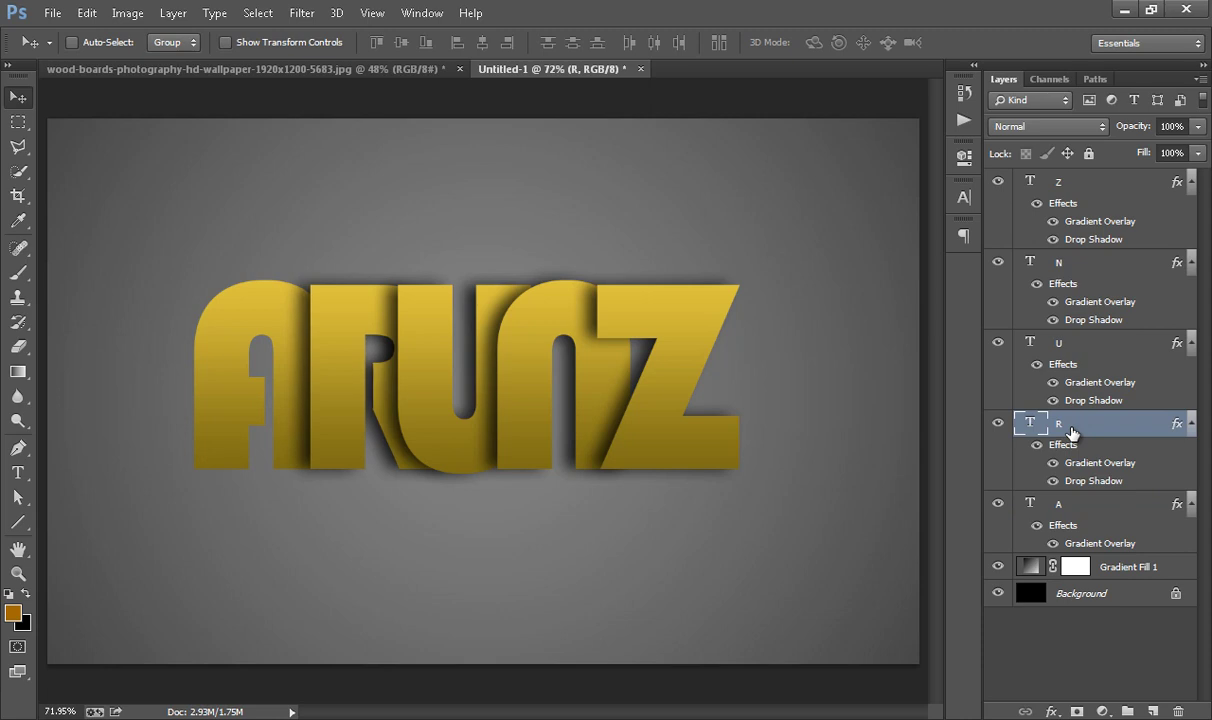
click(1072, 343)
key(Left)
key(Left)
key(Left)
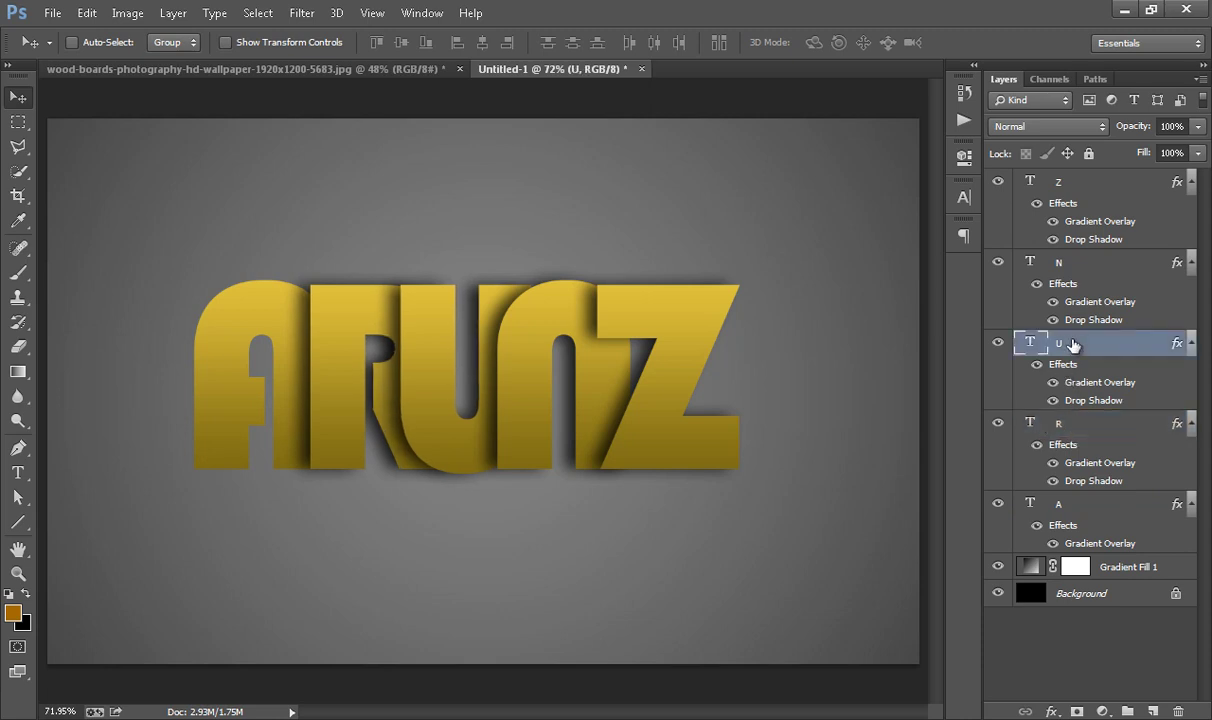
key(Left)
key(Left)
key(Left)
key(Left)
key(Left)
key(Left)
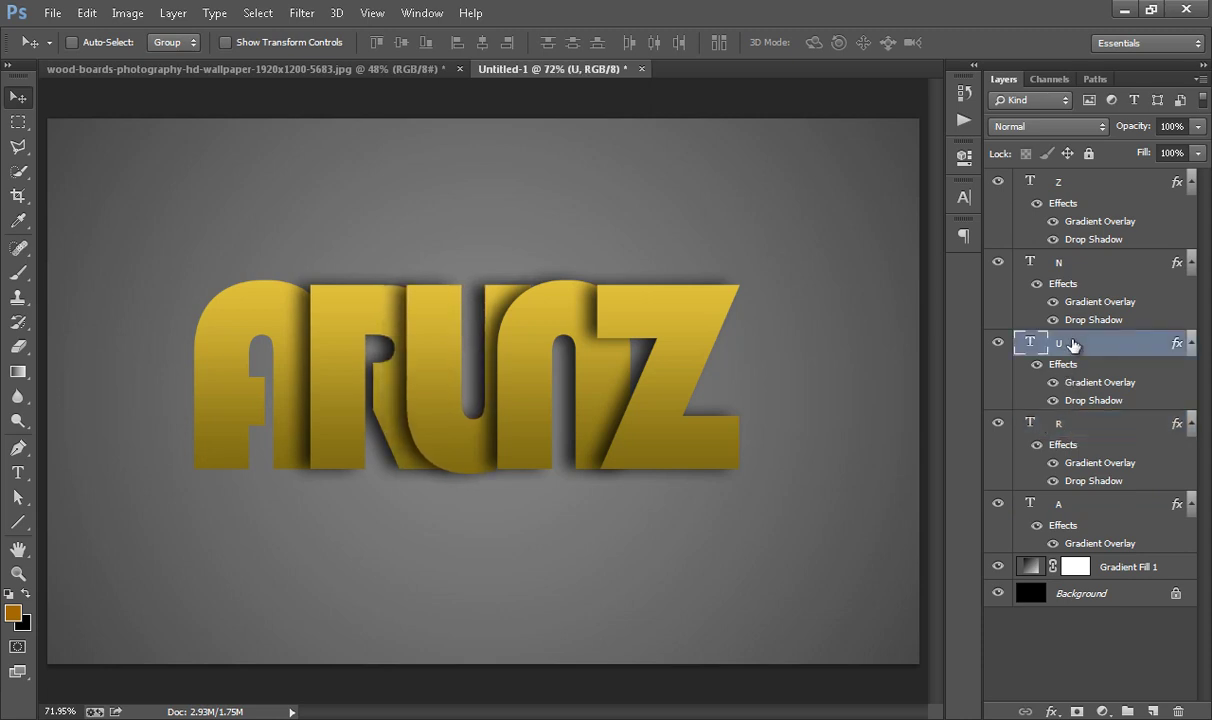
click(1068, 264)
key(Left)
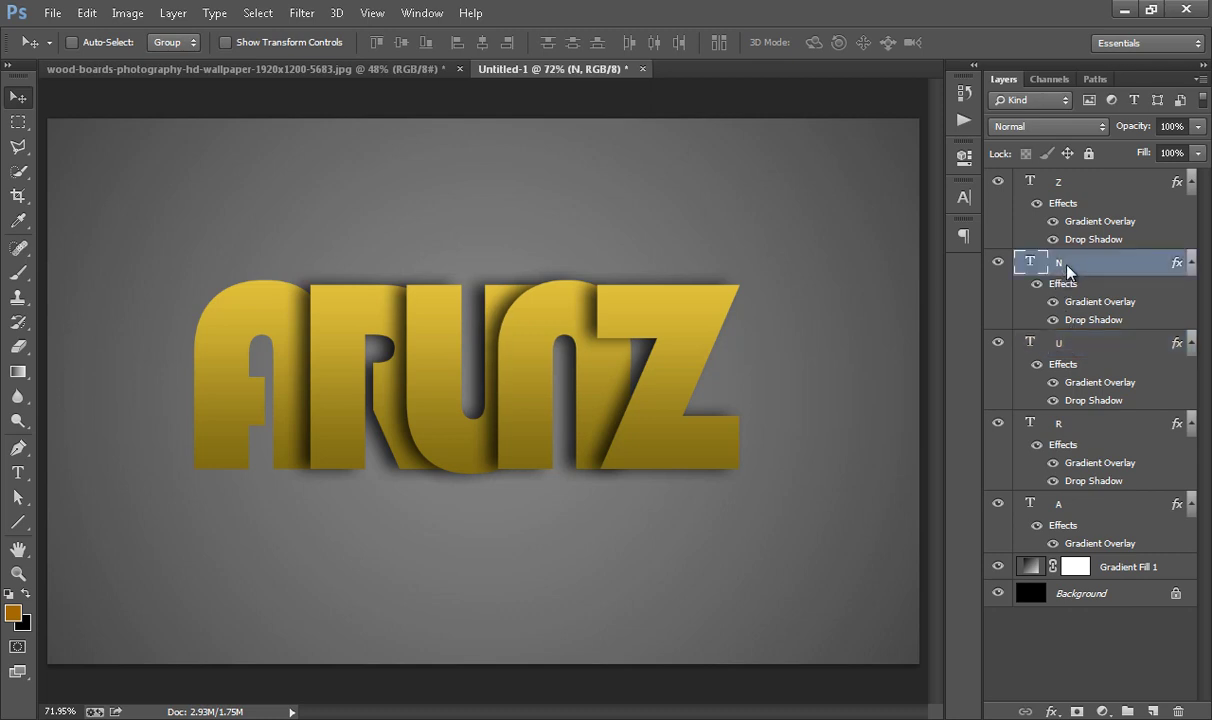
key(Left)
key(Left)
key(Left)
key(Left)
key(Left)
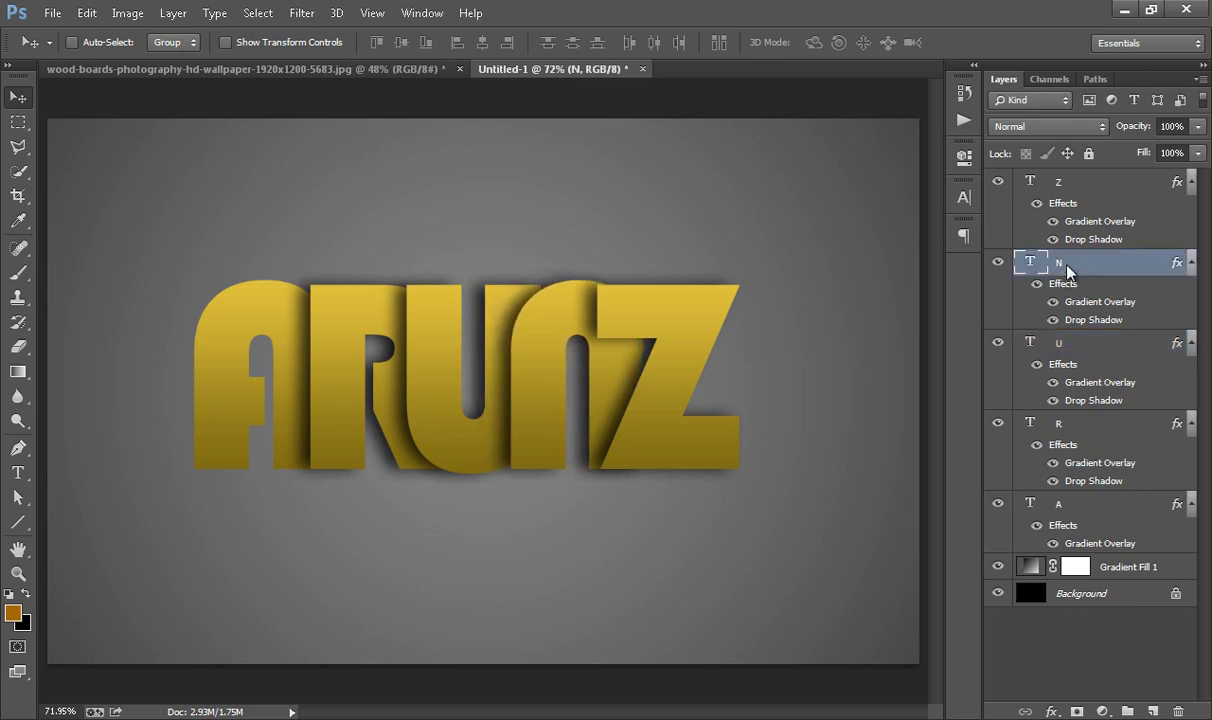
Step: Shift the Z letter about 15 px right, plus two more small nudges
click(1058, 184)
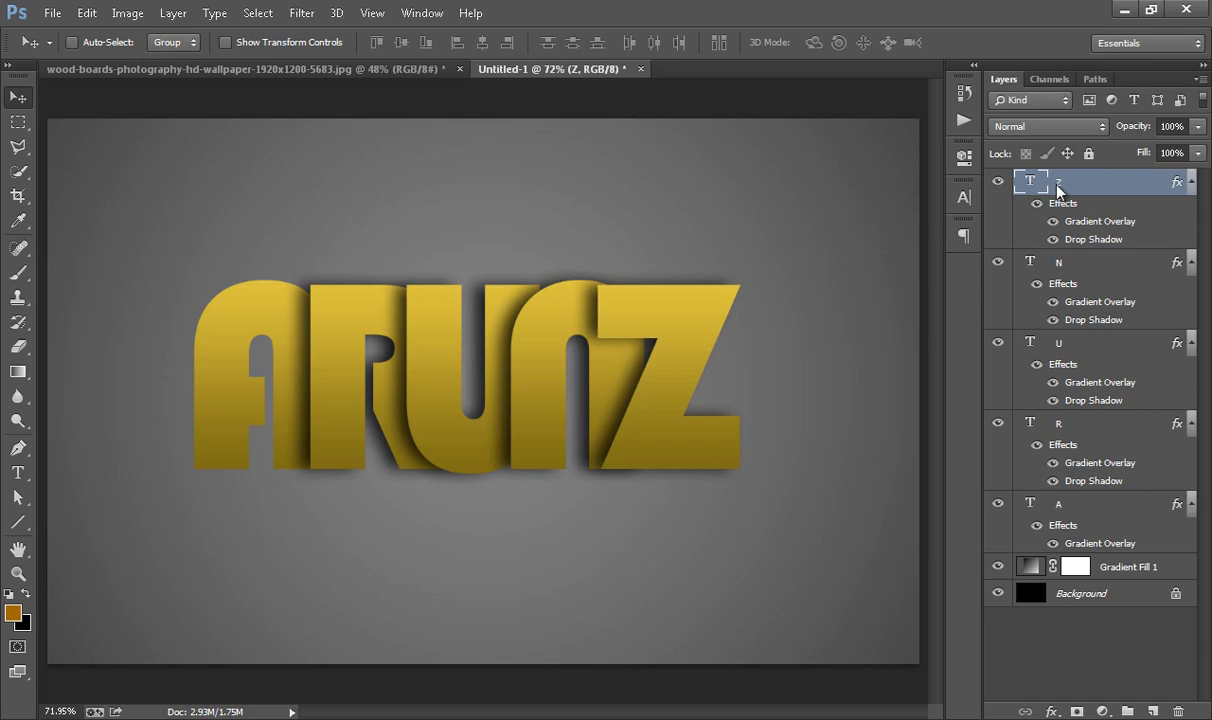
key(shift+Right)
key(shift+Right)
key(Right)
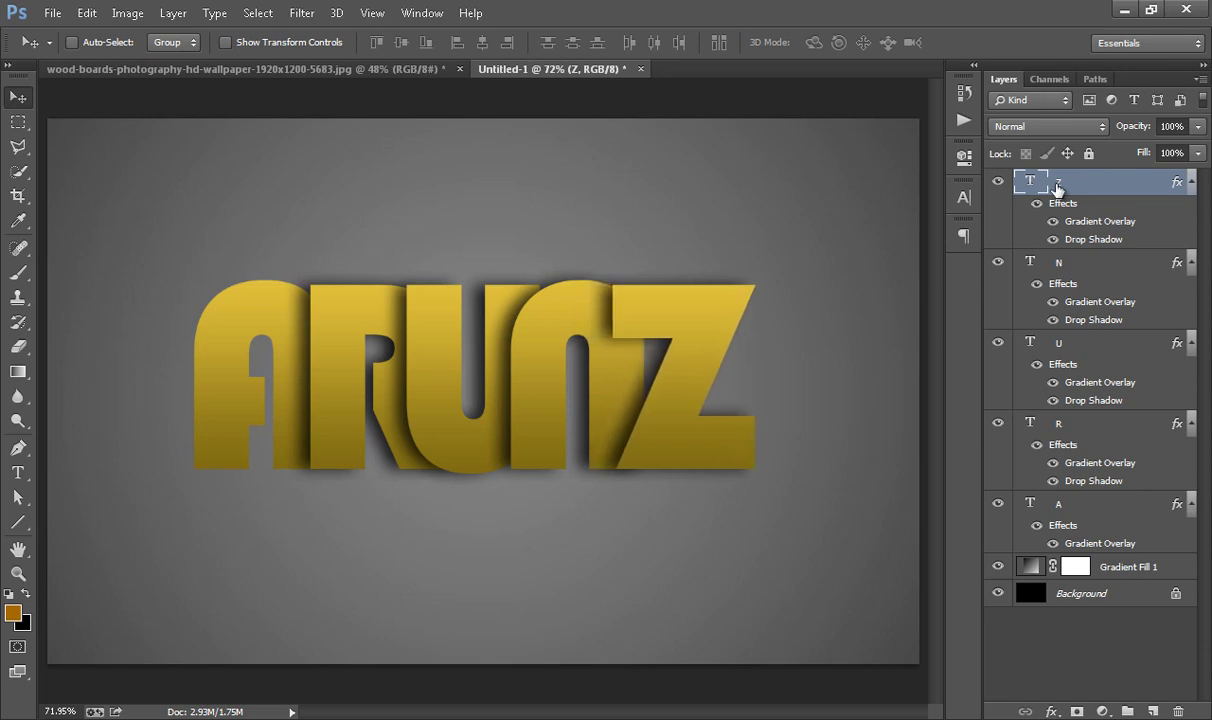
key(Right)
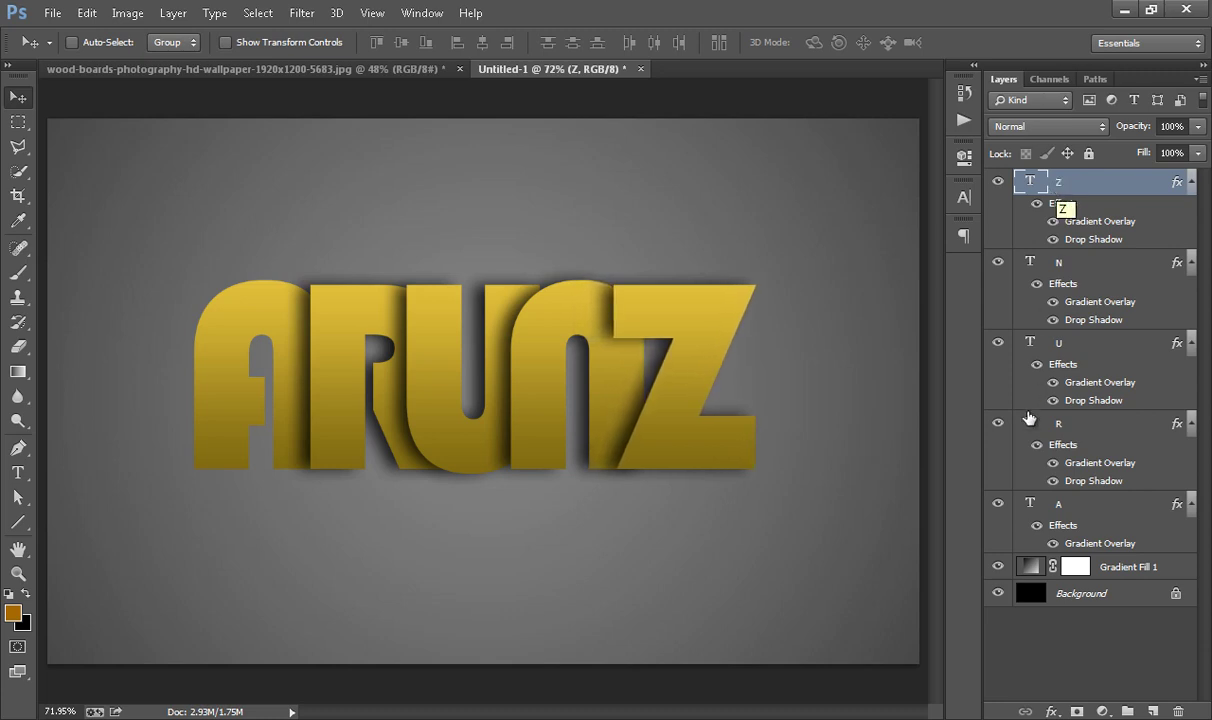
Step: Paste the copied drop shadow style onto letter A, then reselect the Z layer
right_click(1057, 510)
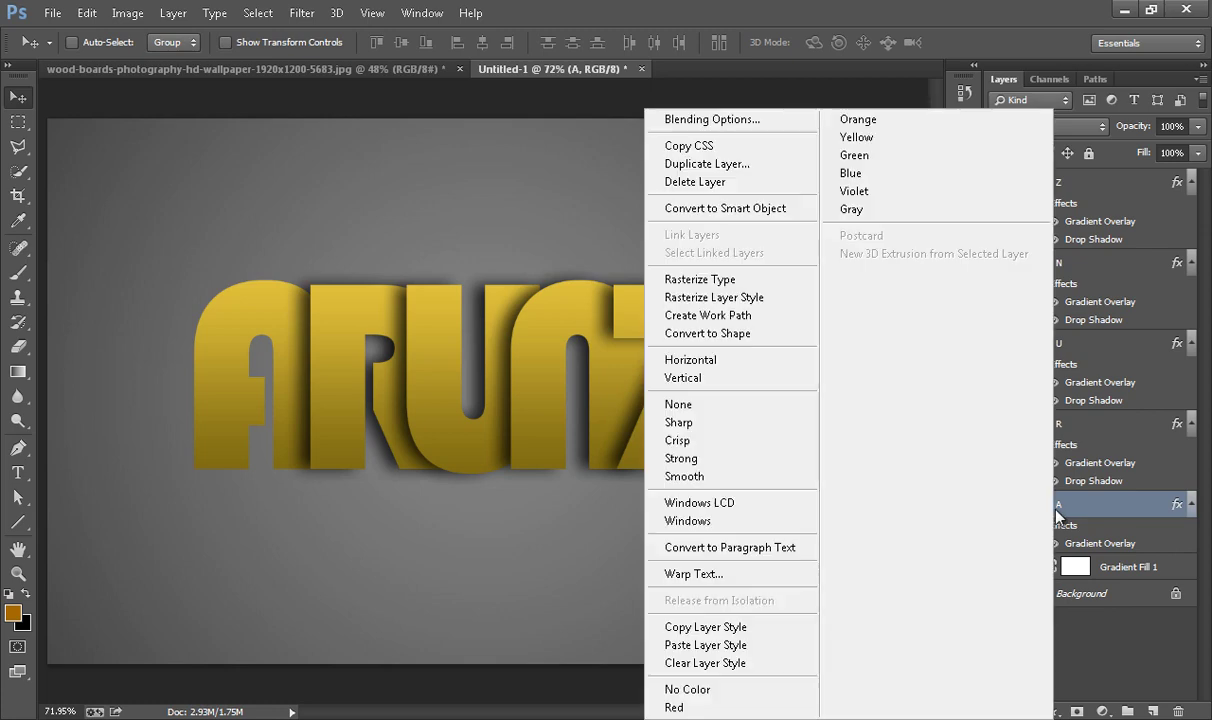
click(730, 645)
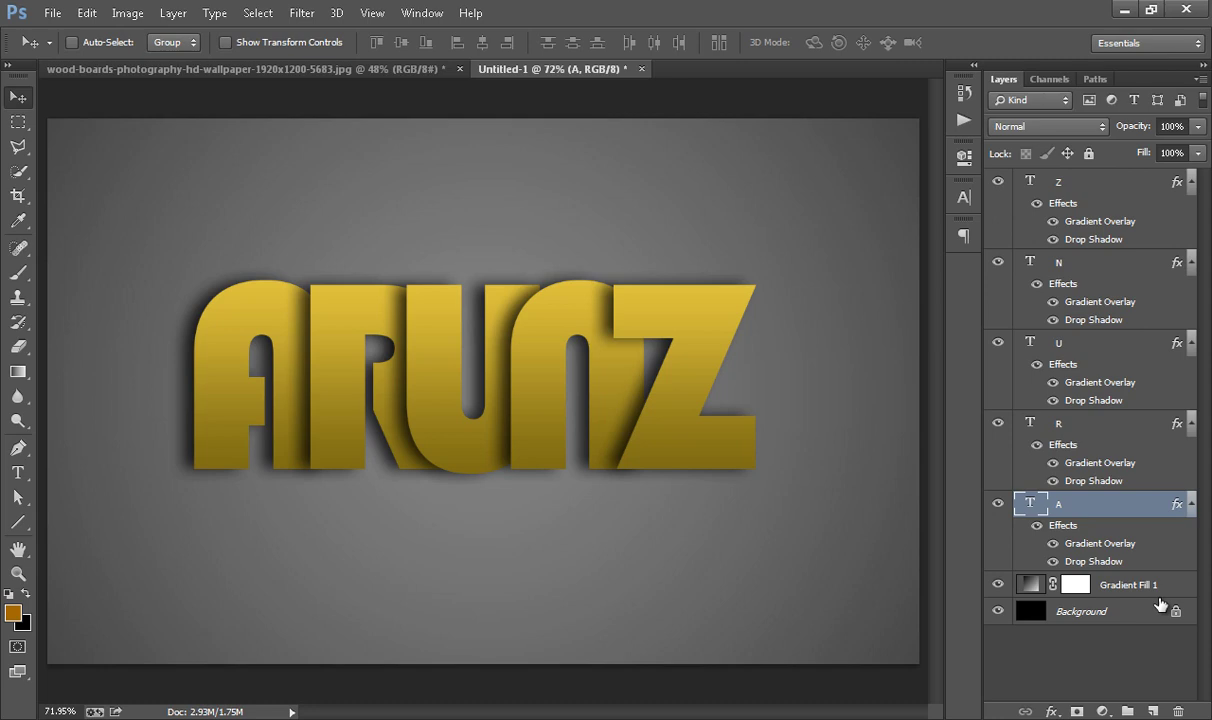
click(1148, 671)
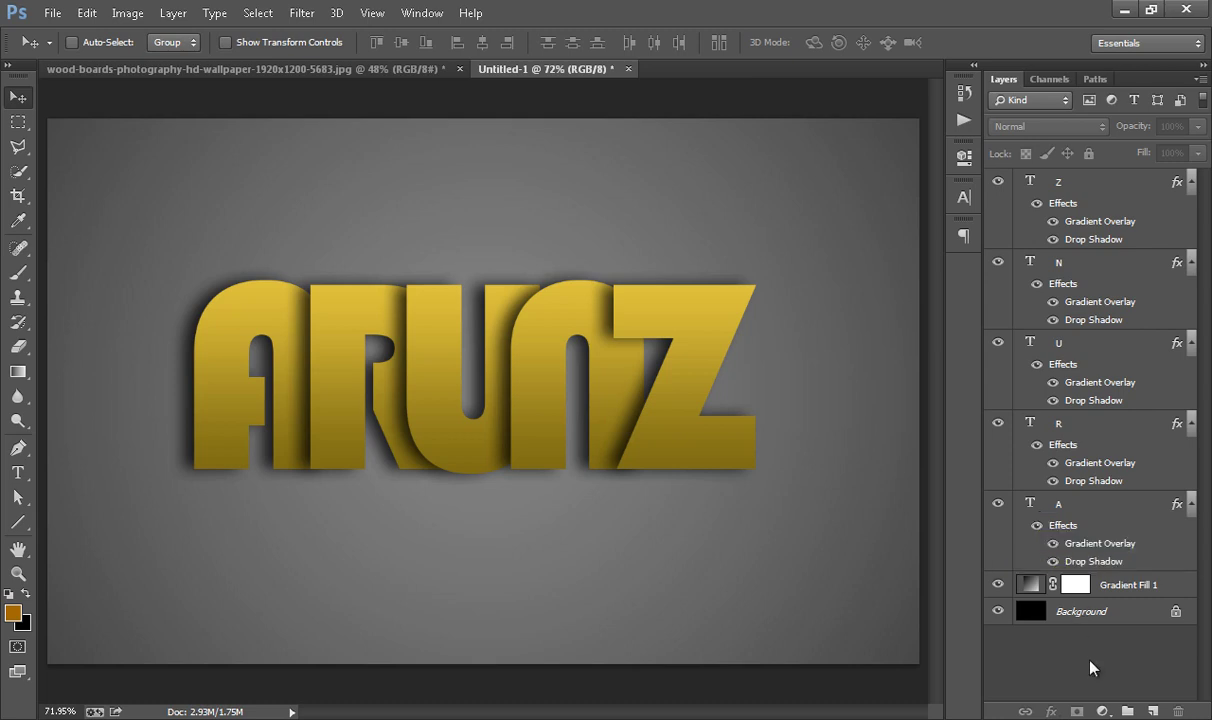
click(1033, 185)
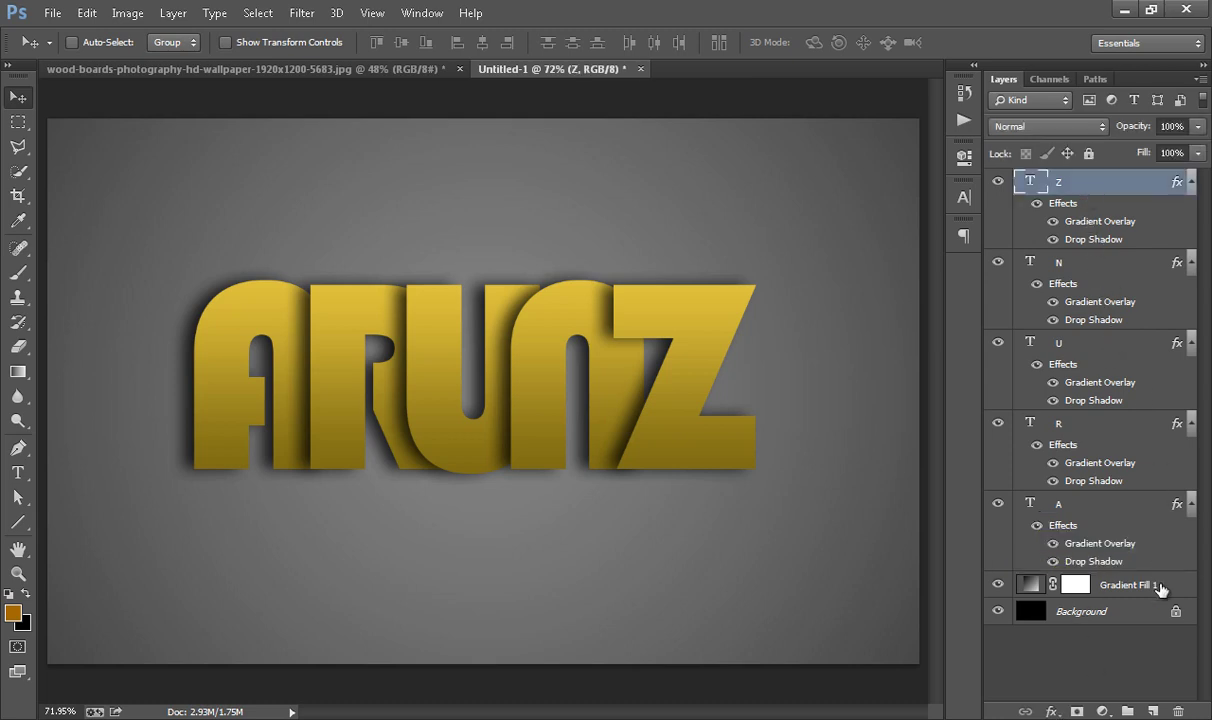
Step: Add a text layer reading CREATION in white Bauhaus 93 below ARUNZ, with a smaller font size
click(1155, 711)
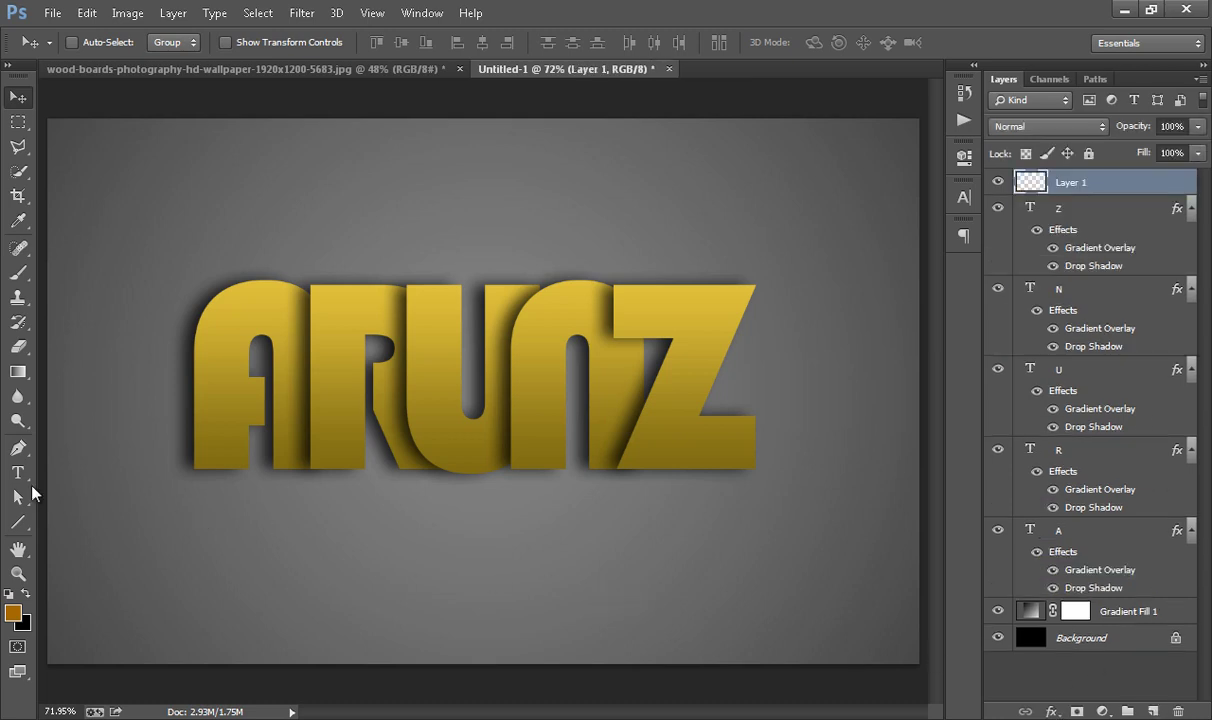
click(19, 474)
click(262, 540)
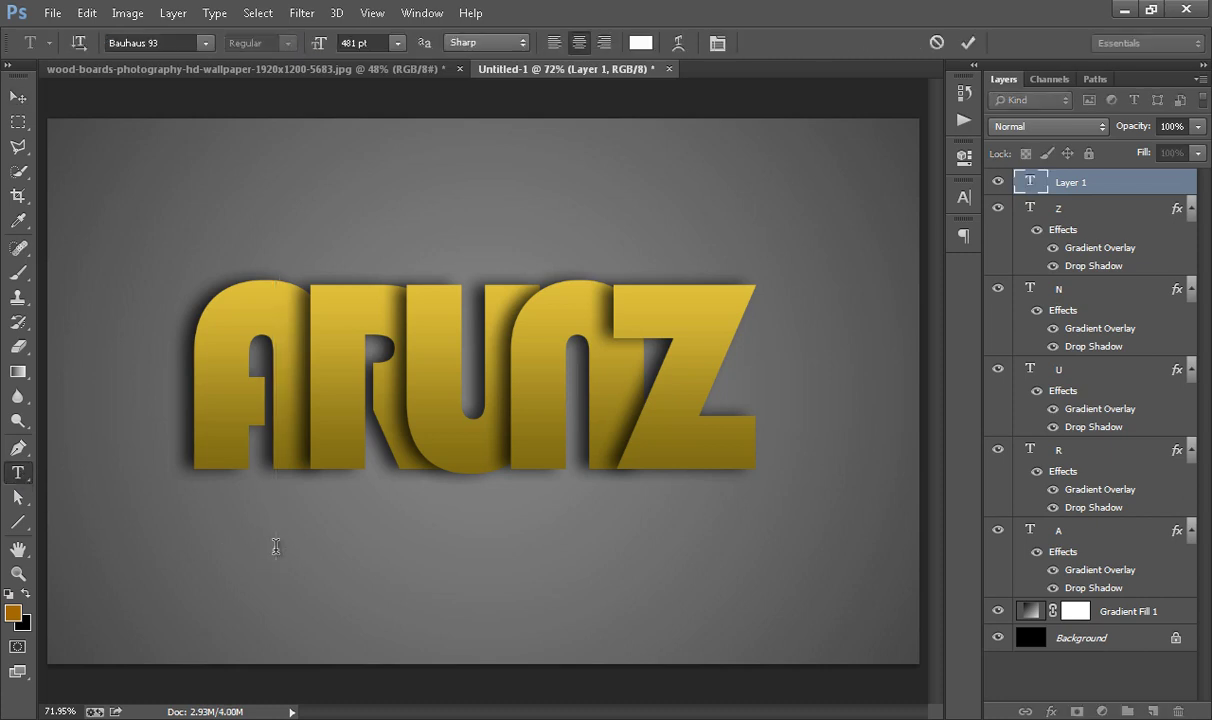
drag(312, 43, 98, 77)
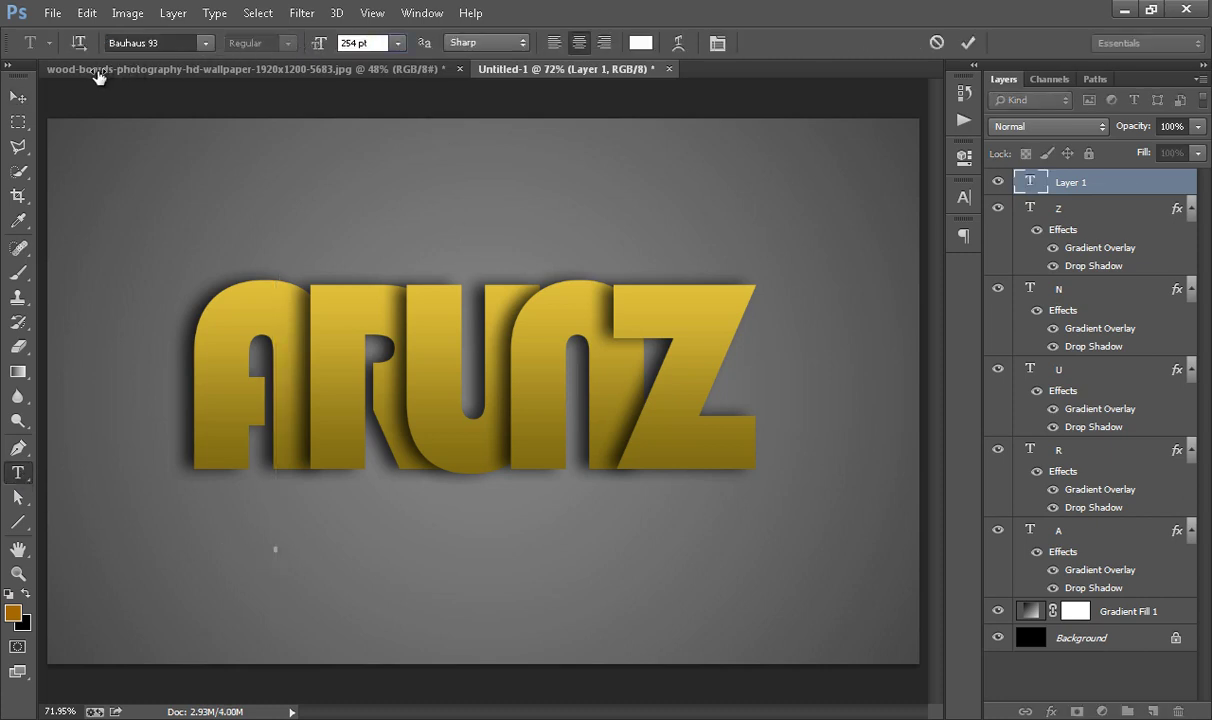
mouse_move(312, 45)
mouse_down()
mouse_move(193, 60)
mouse_move(216, 57)
mouse_up()
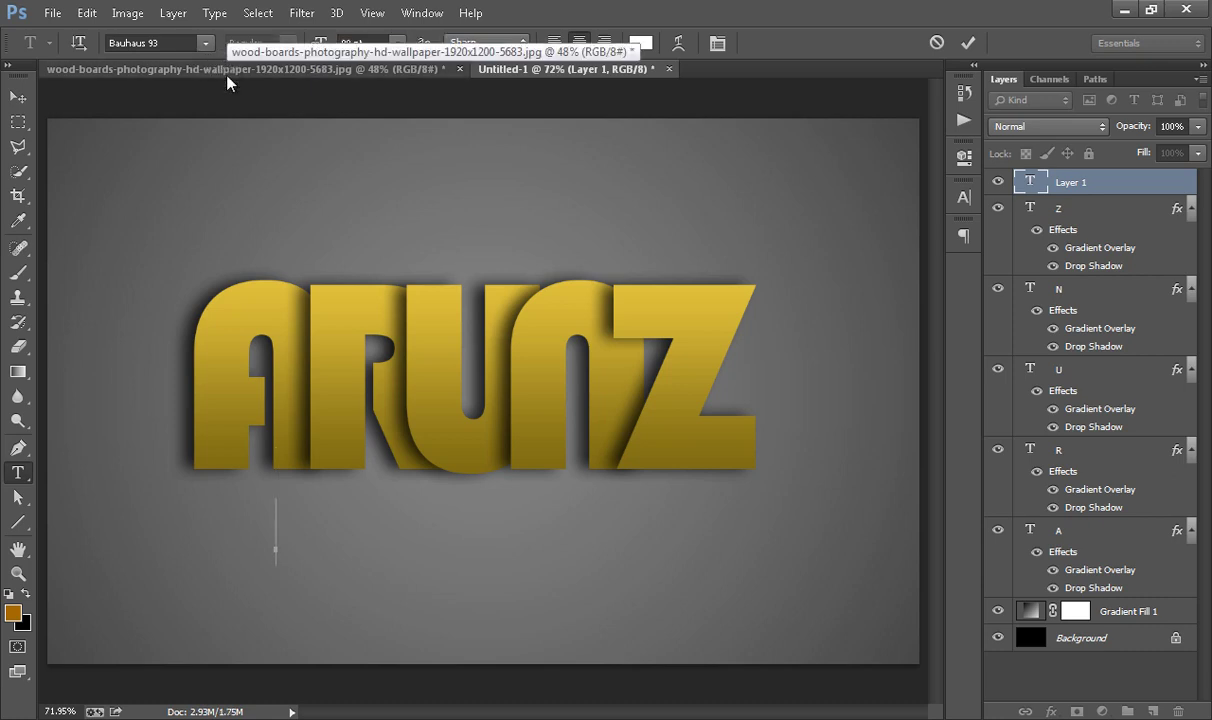
text(CREATION)
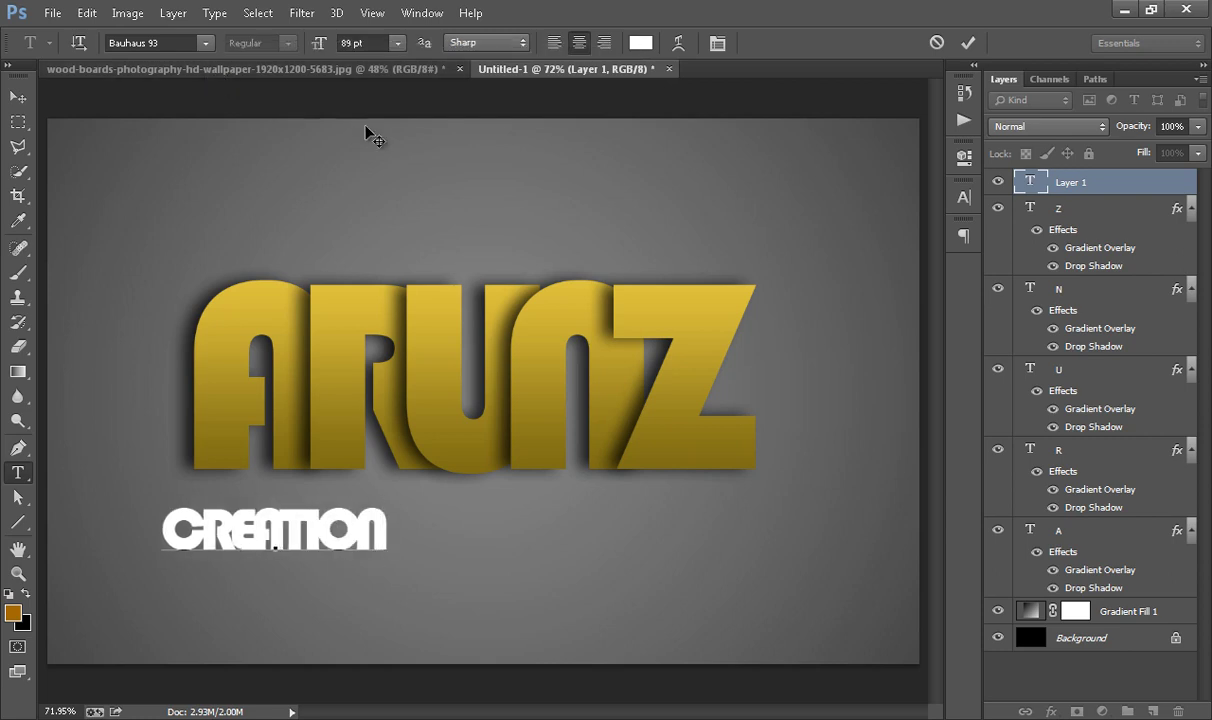
click(969, 43)
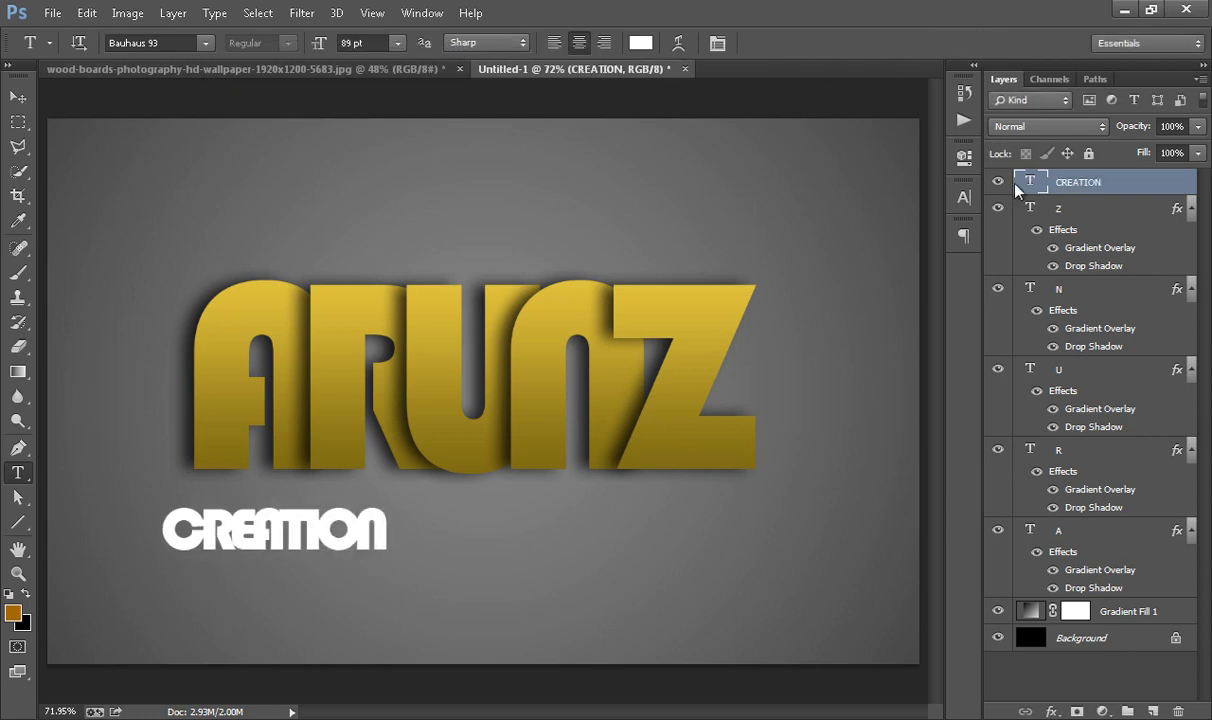
click(963, 198)
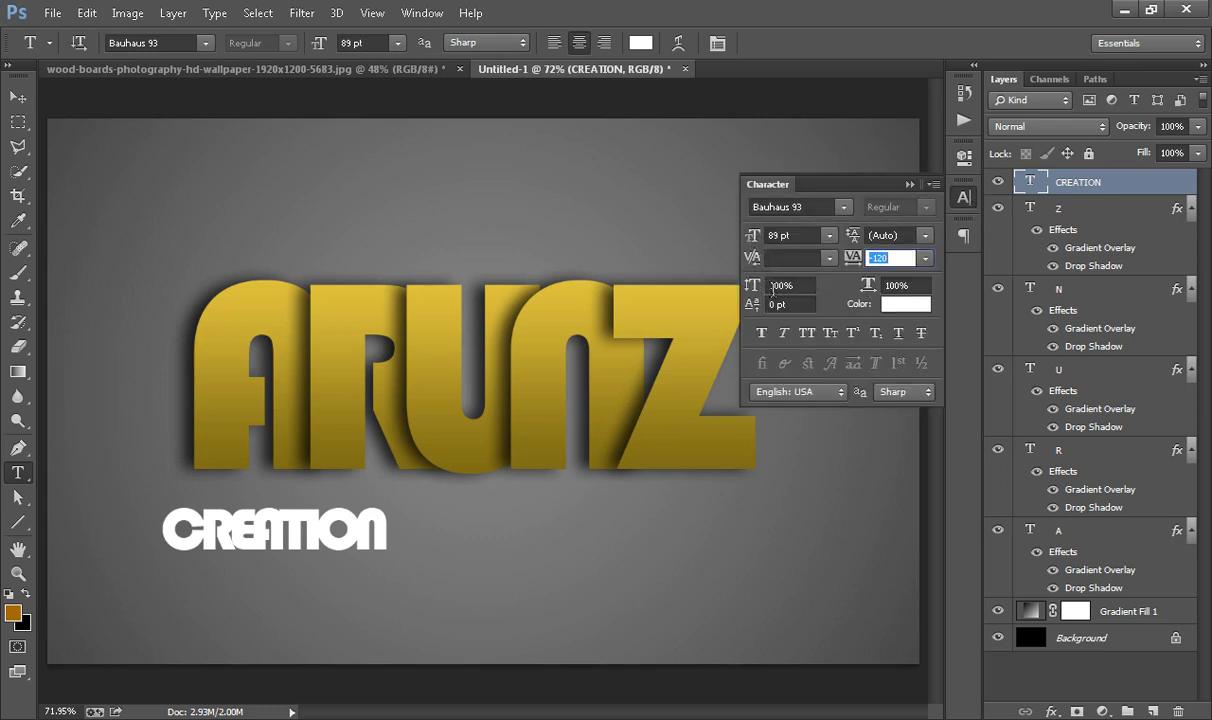
Step: Increase CREATION's letter spacing and move the word right, under ARUNZ
text(100)
key(Return)
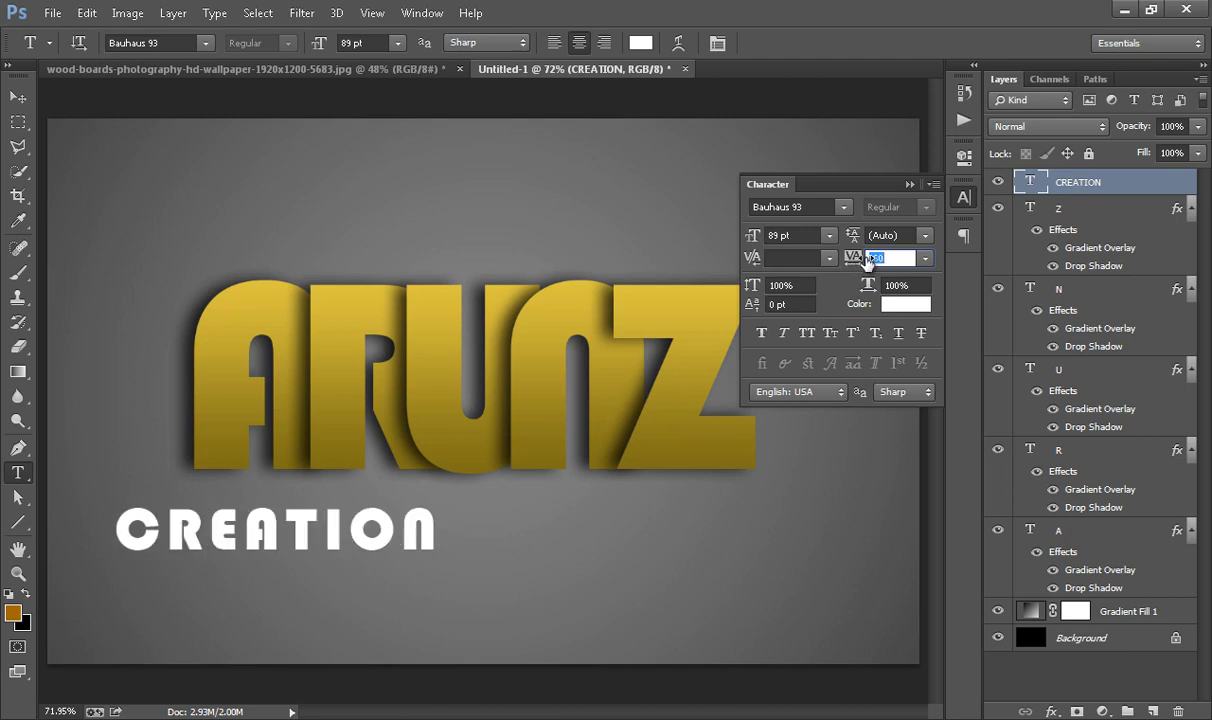
drag(853, 260, 863, 268)
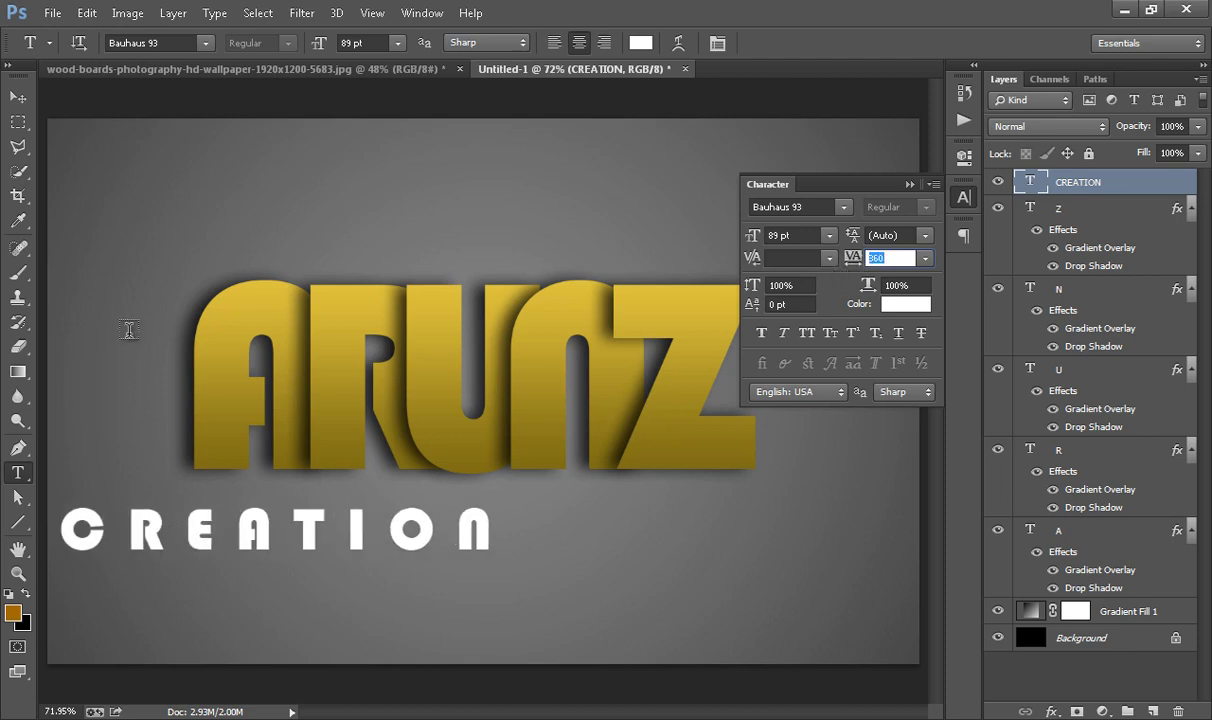
click(18, 97)
mouse_move(358, 546)
mouse_down()
mouse_move(478, 547)
mouse_move(493, 522)
mouse_up()
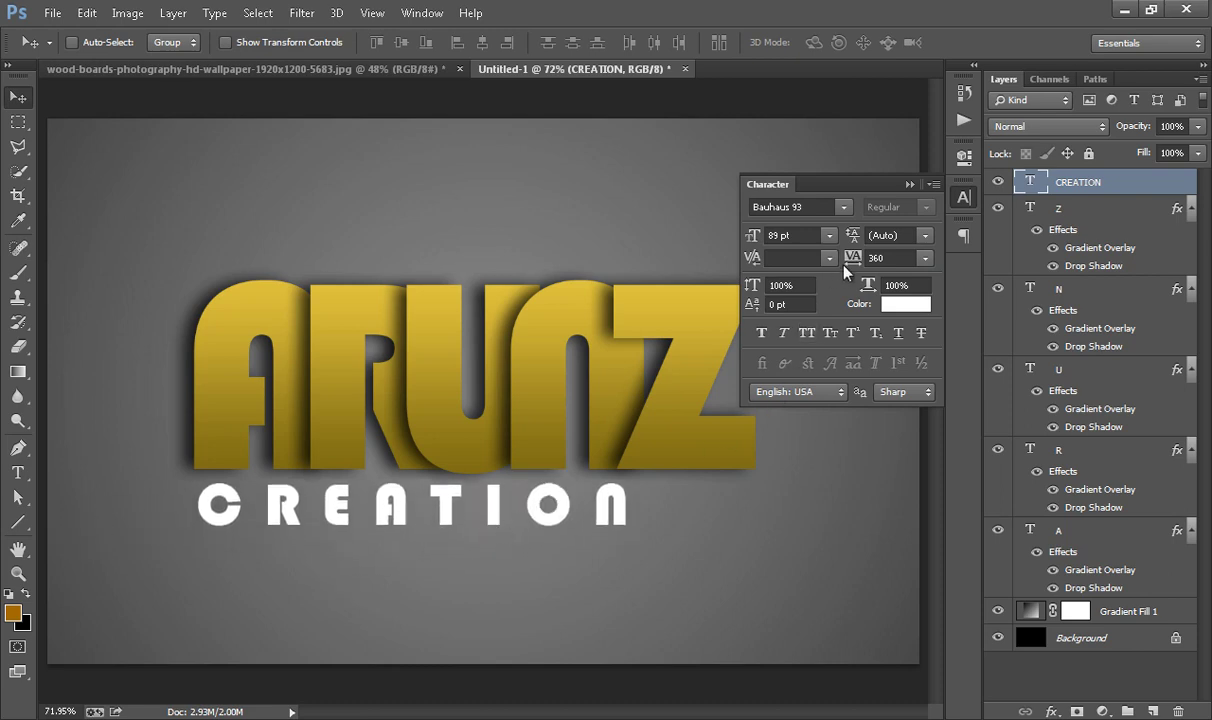
Step: Shrink CREATION to 61 pt with 1120 tracking and centre it beneath ARUNZ
drag(752, 238, 690, 228)
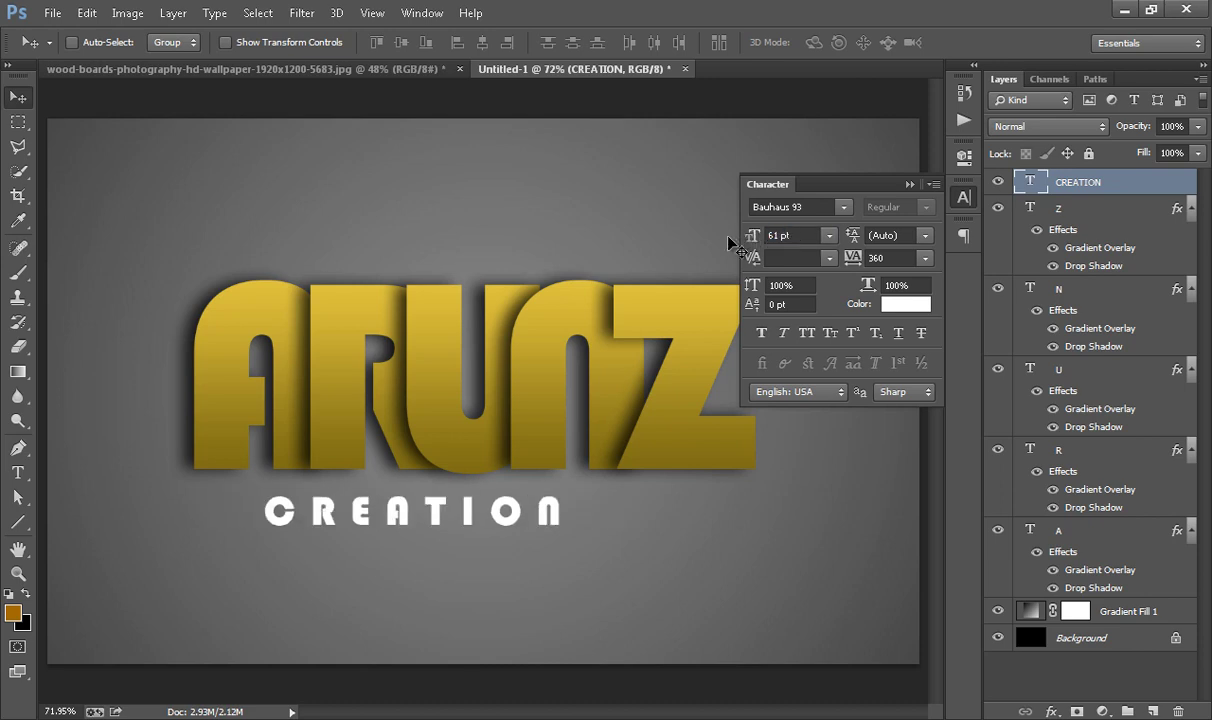
mouse_move(850, 258)
mouse_down()
mouse_move(870, 262)
mouse_move(853, 262)
mouse_up()
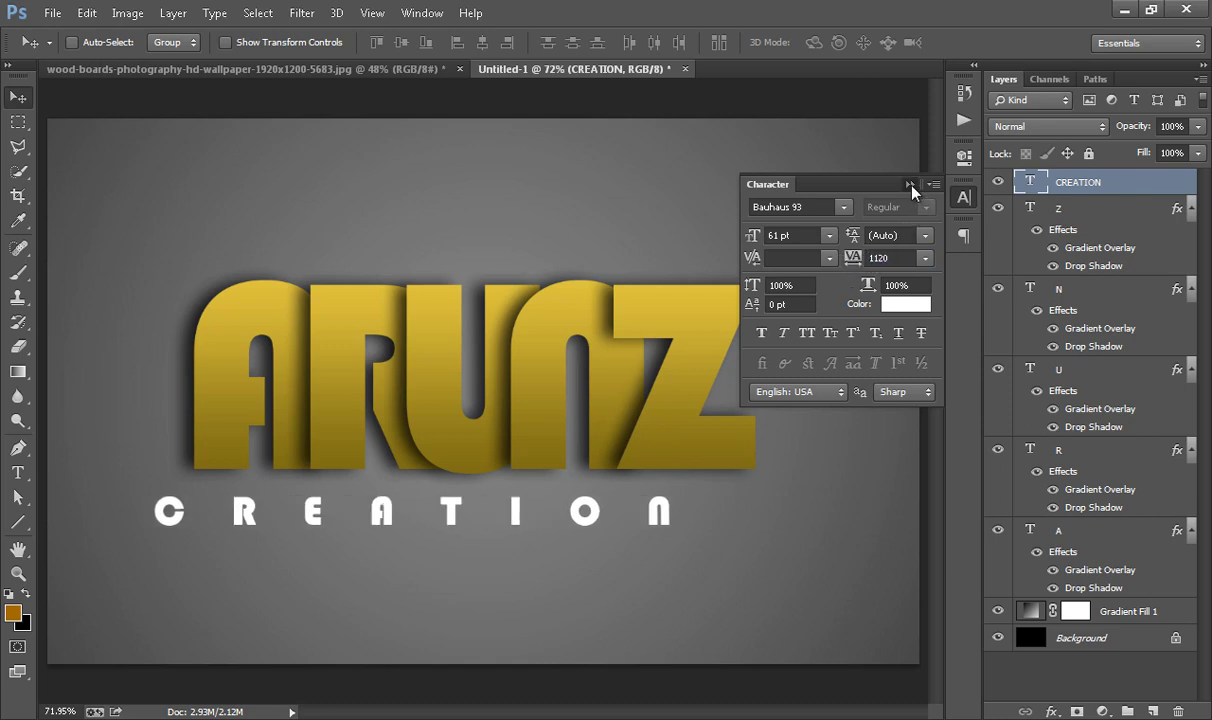
click(909, 184)
drag(488, 520, 538, 514)
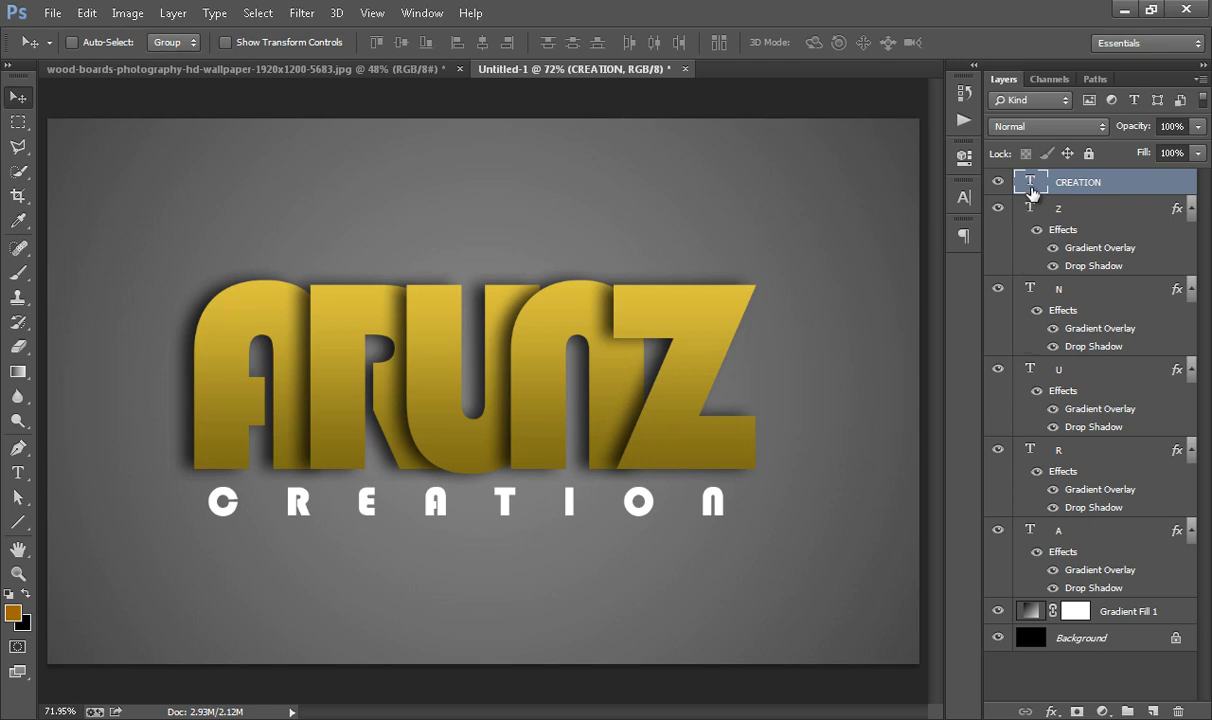
click(963, 197)
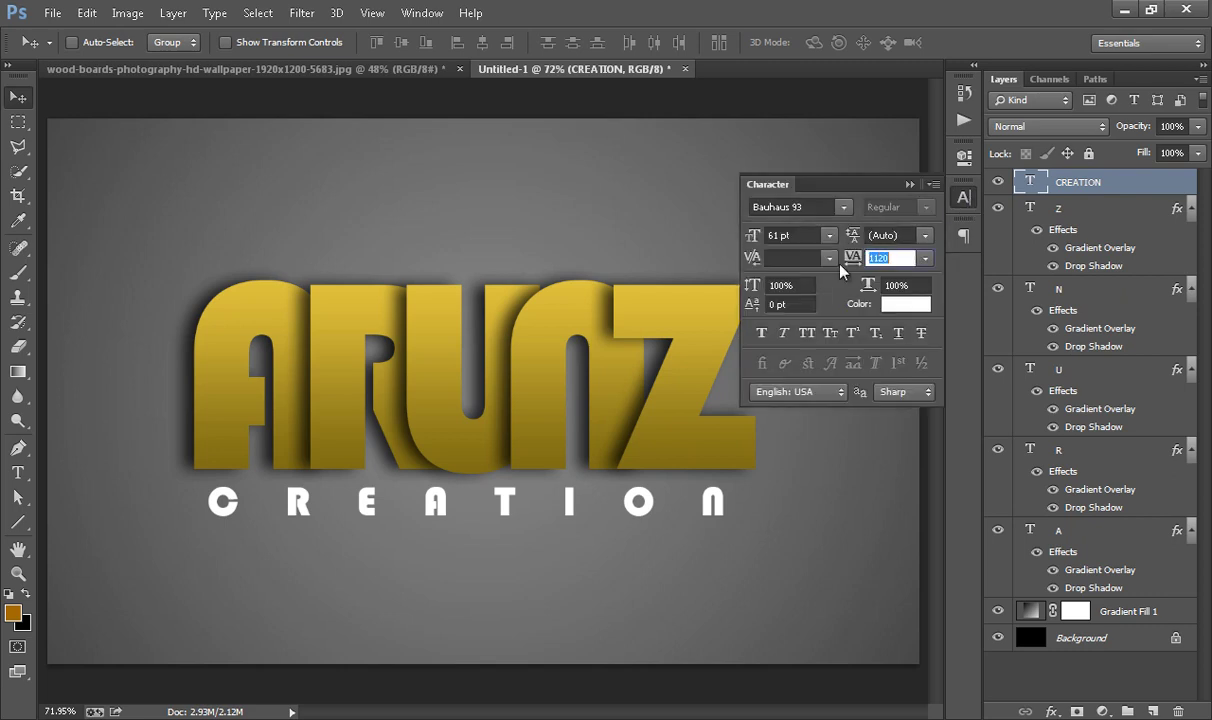
Step: Change CREATION's font to Century Gothic after briefly trying neighbouring fonts
click(791, 207)
key(Down)
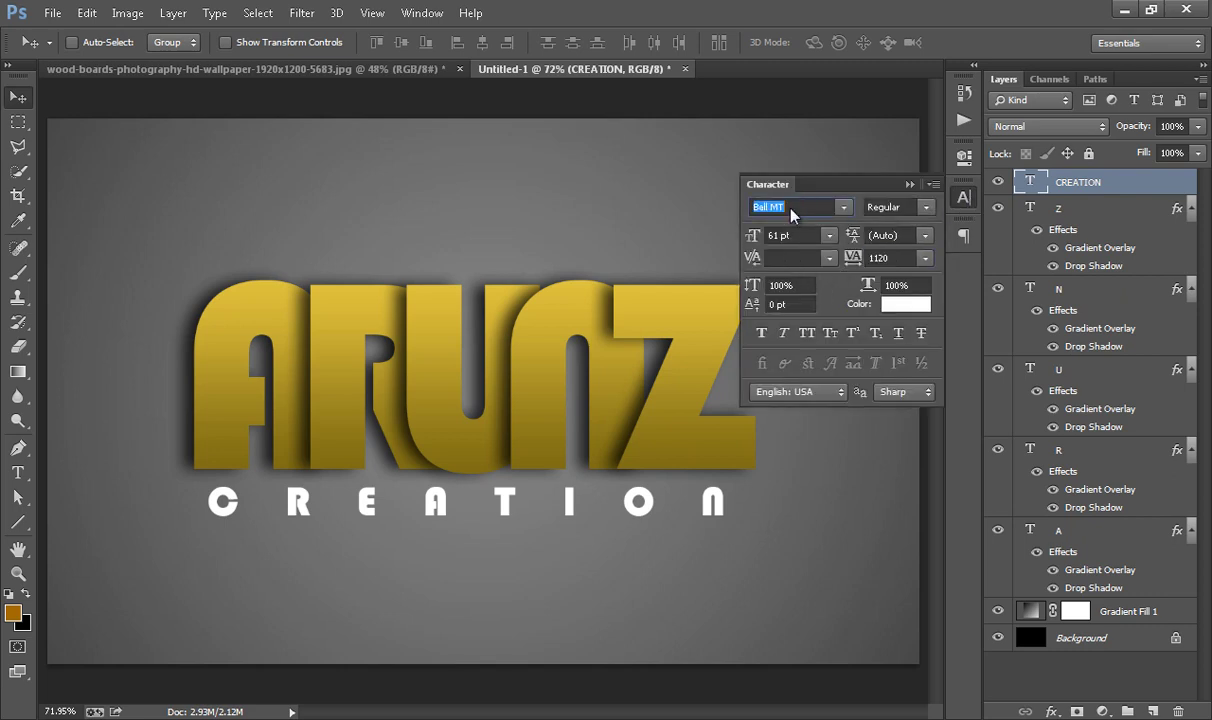
key(Down)
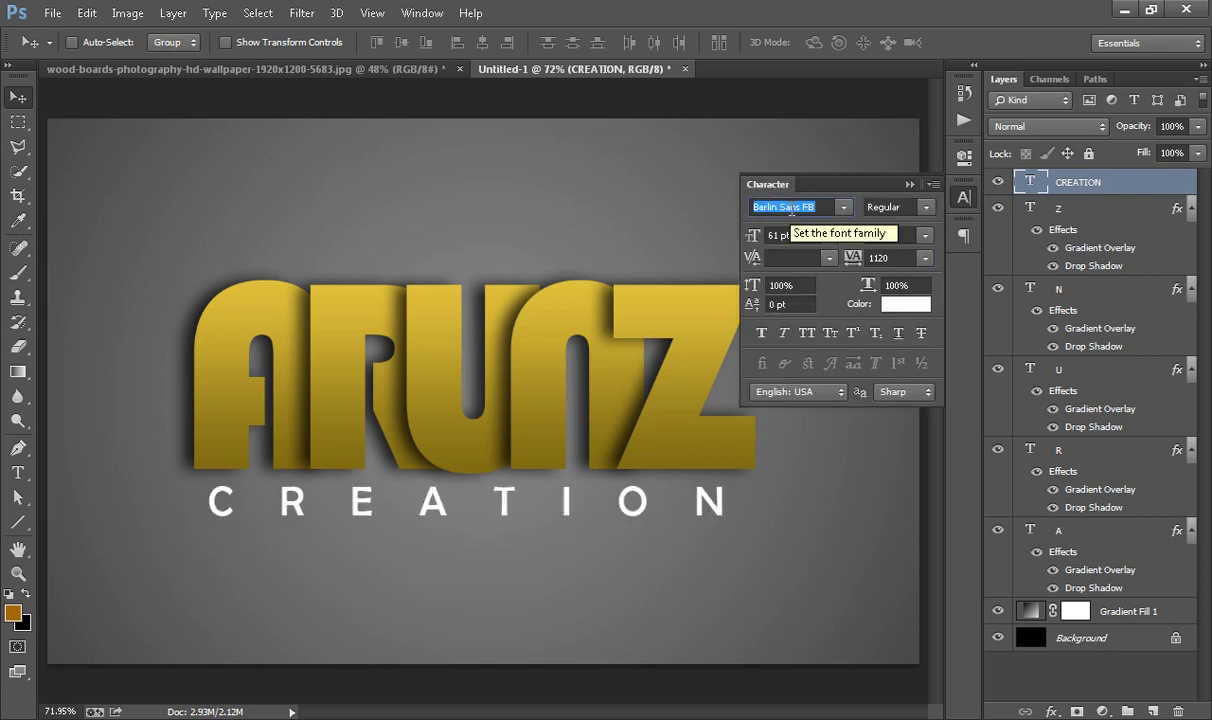
key(Up)
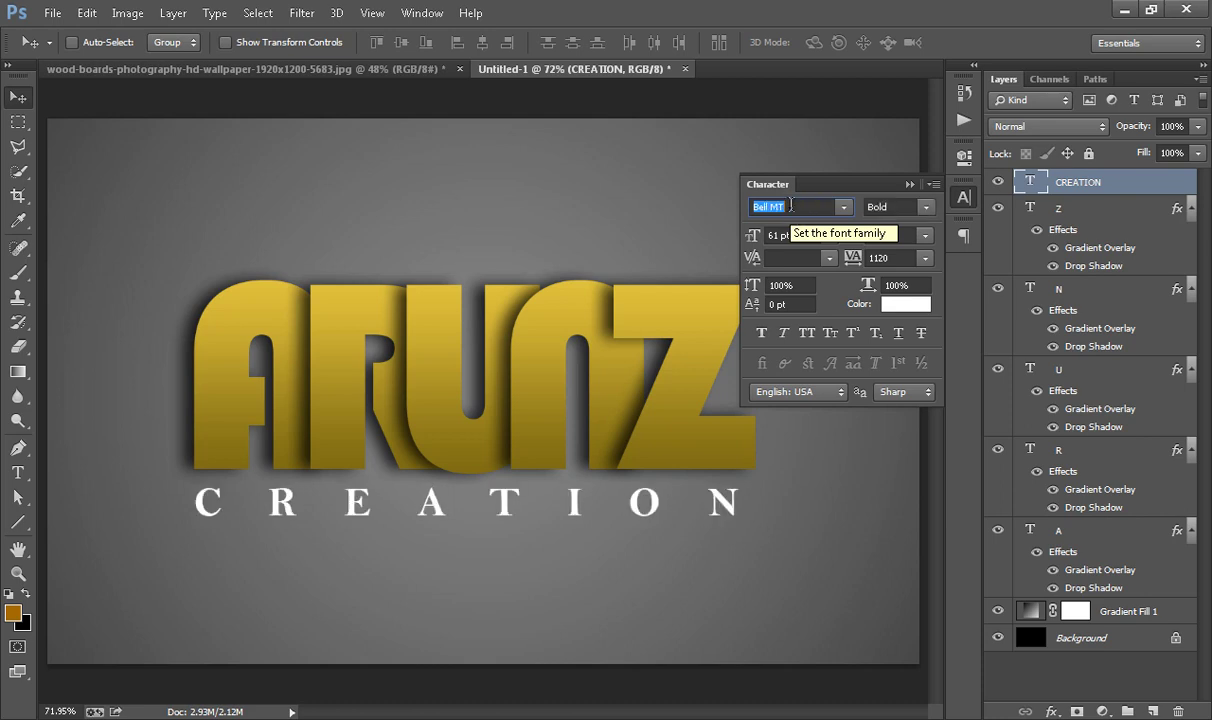
key(Up)
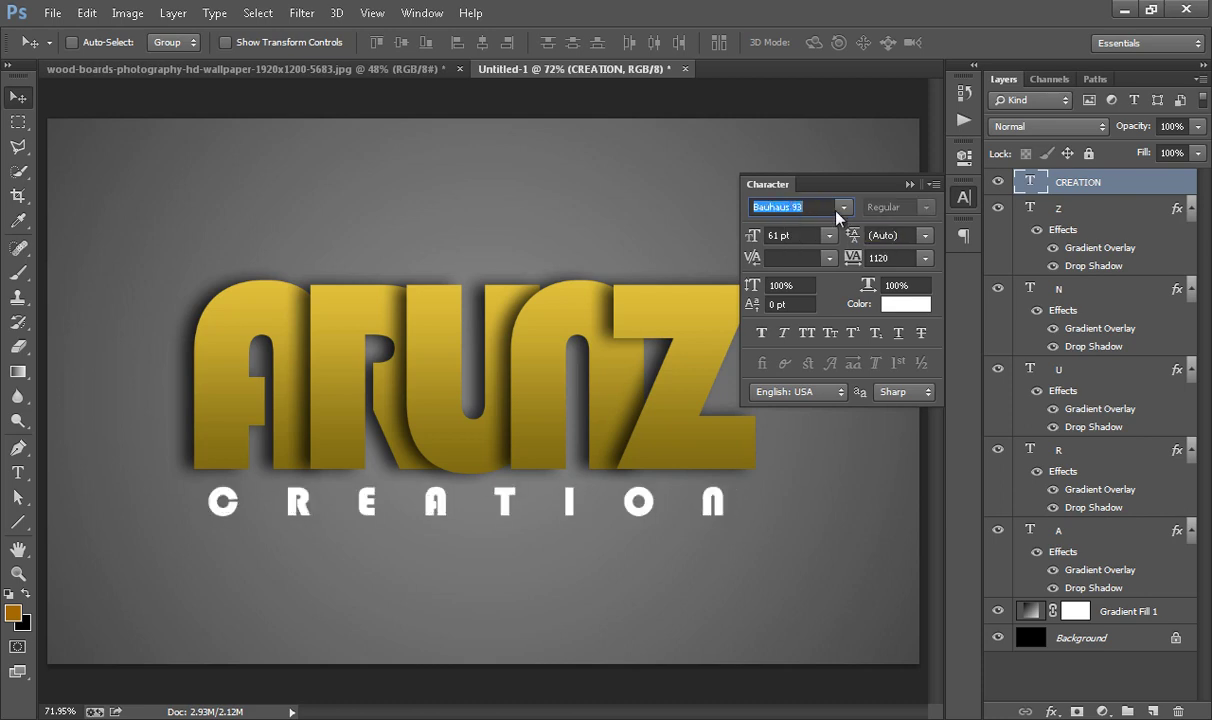
click(843, 207)
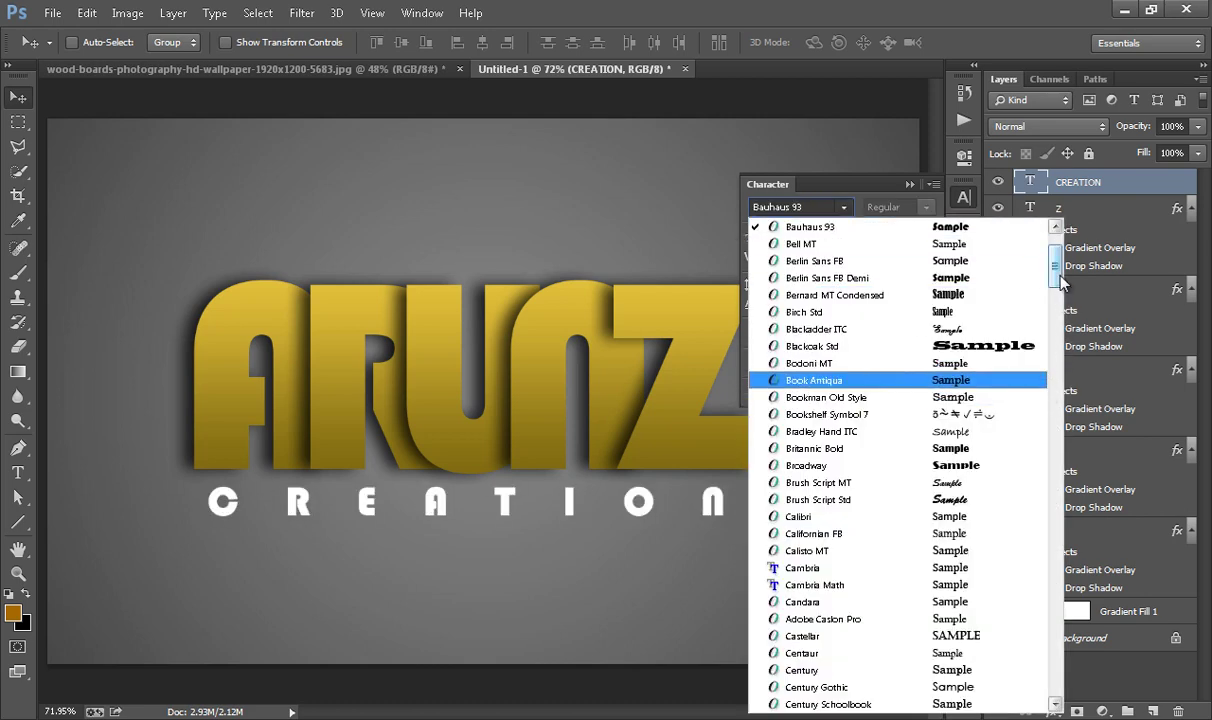
scroll(1058, 265, up, 2)
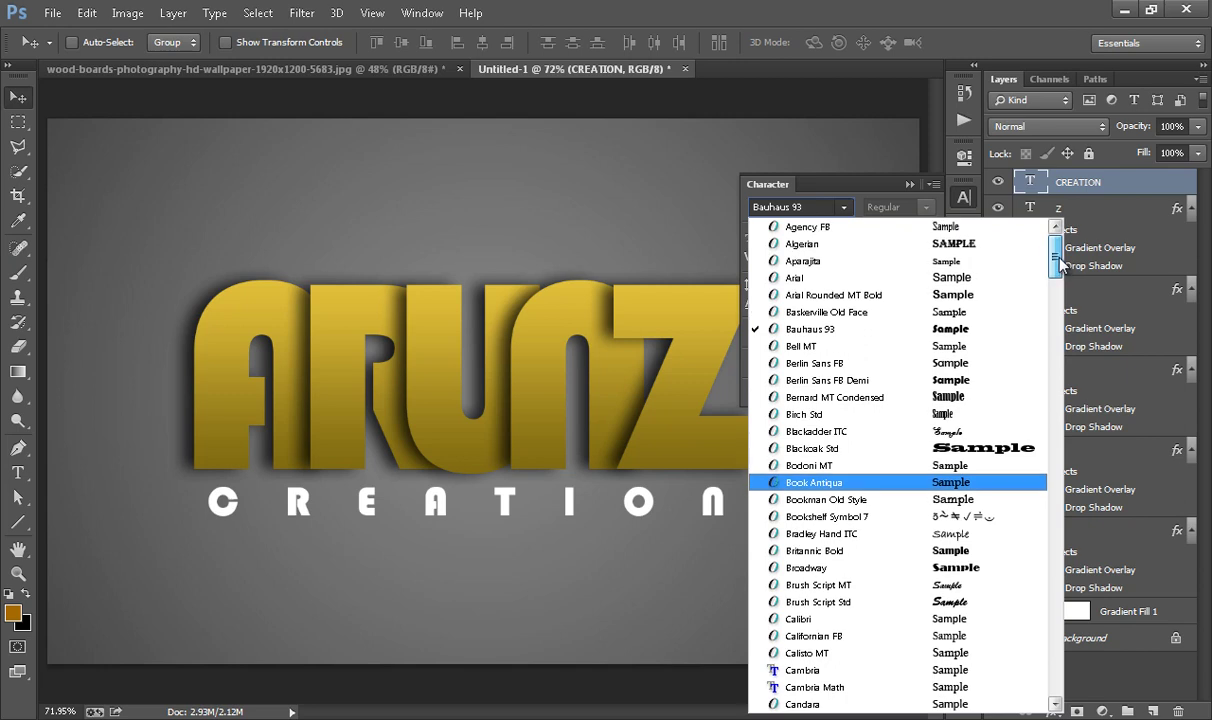
drag(1058, 262, 1060, 316)
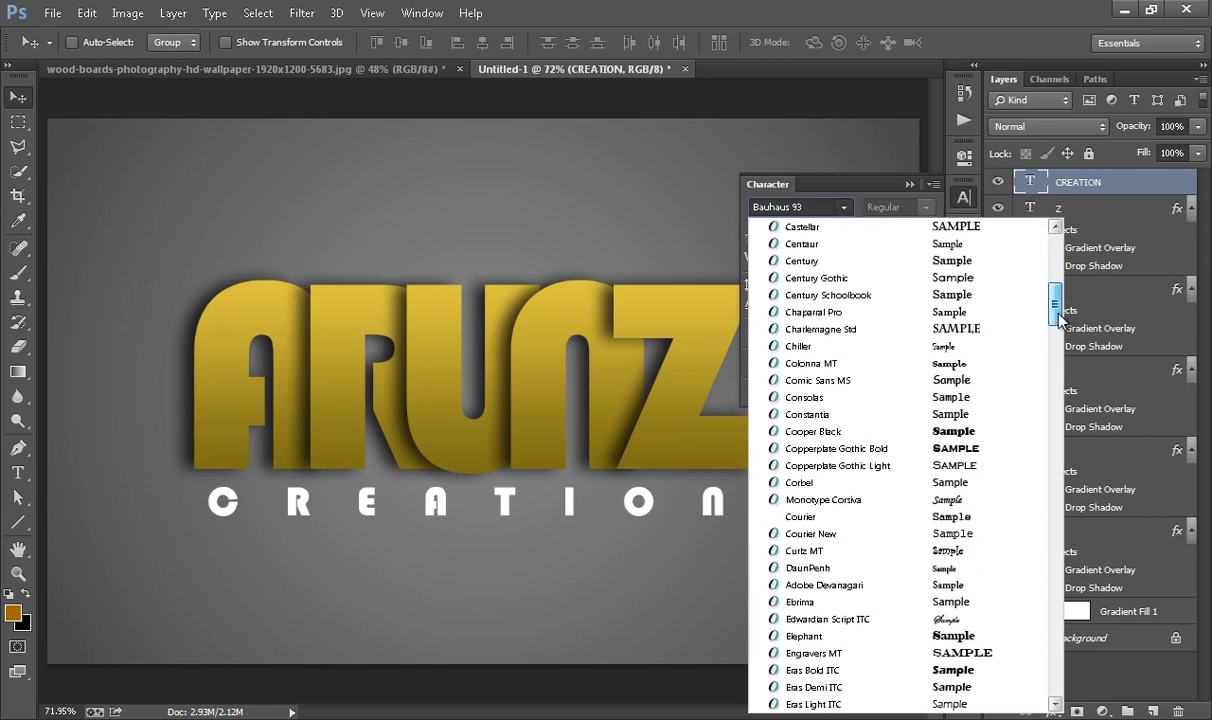
click(900, 277)
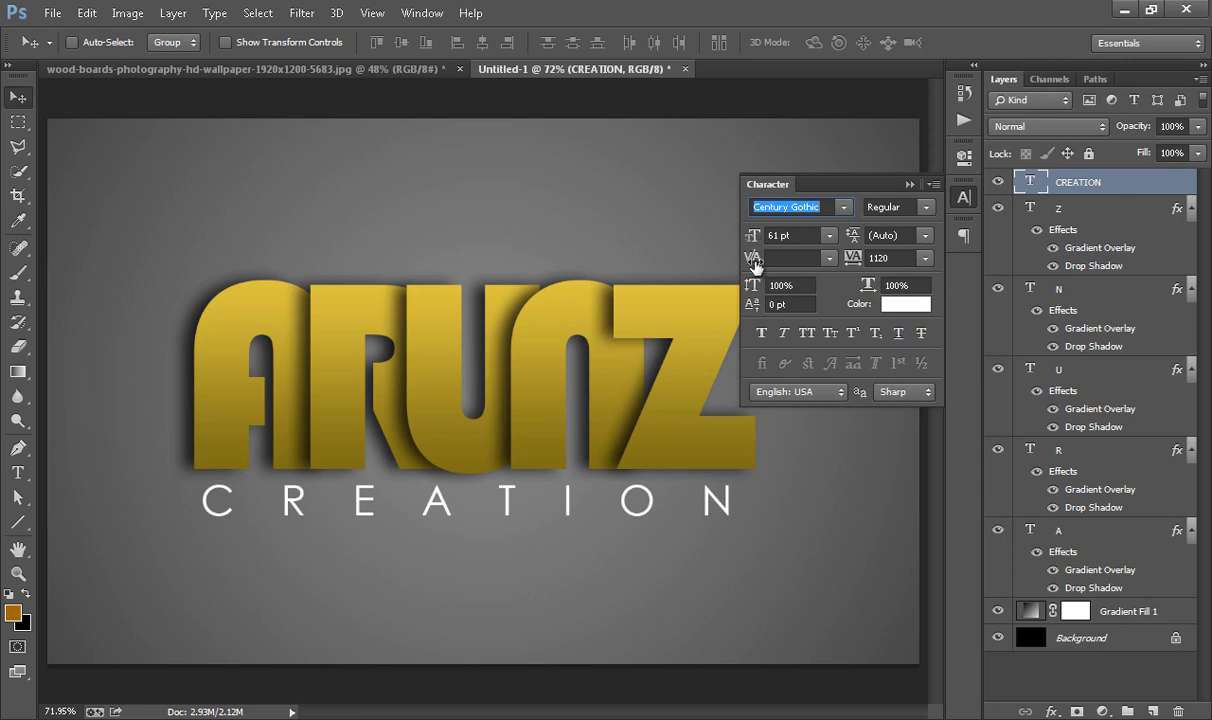
Step: Set CREATION to 55 pt, 91% vertical scale and 1360 tracking
drag(755, 245, 714, 236)
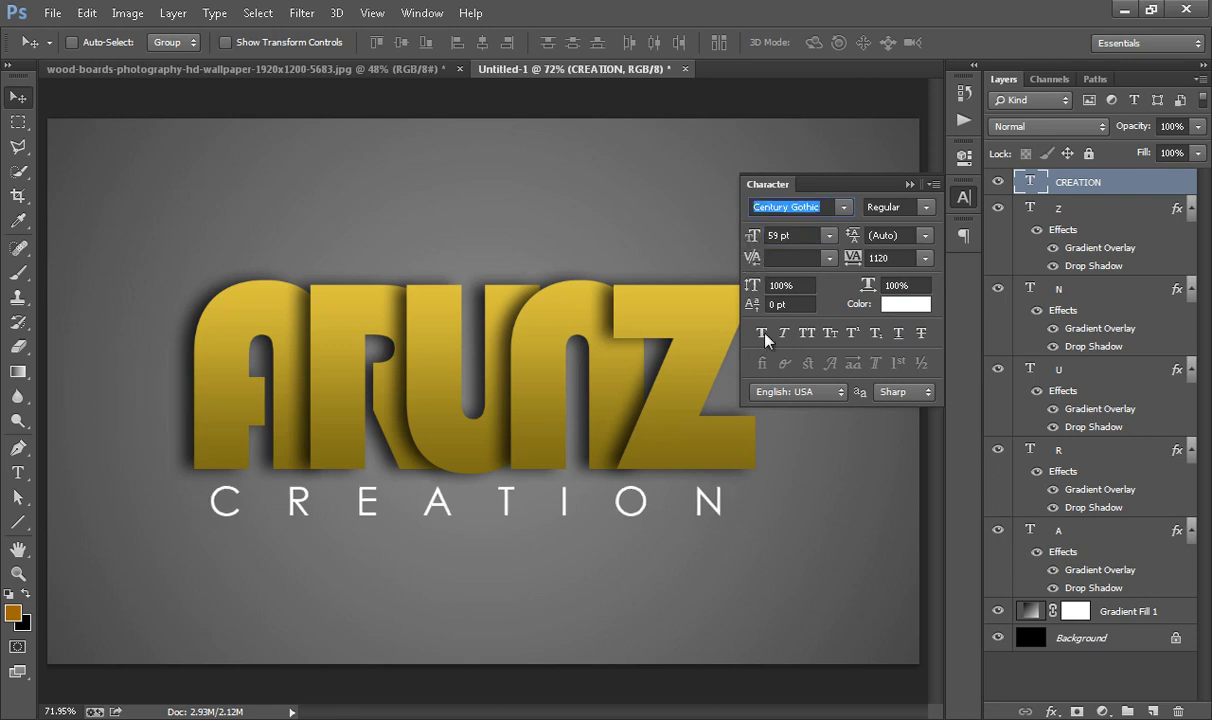
drag(752, 287, 710, 285)
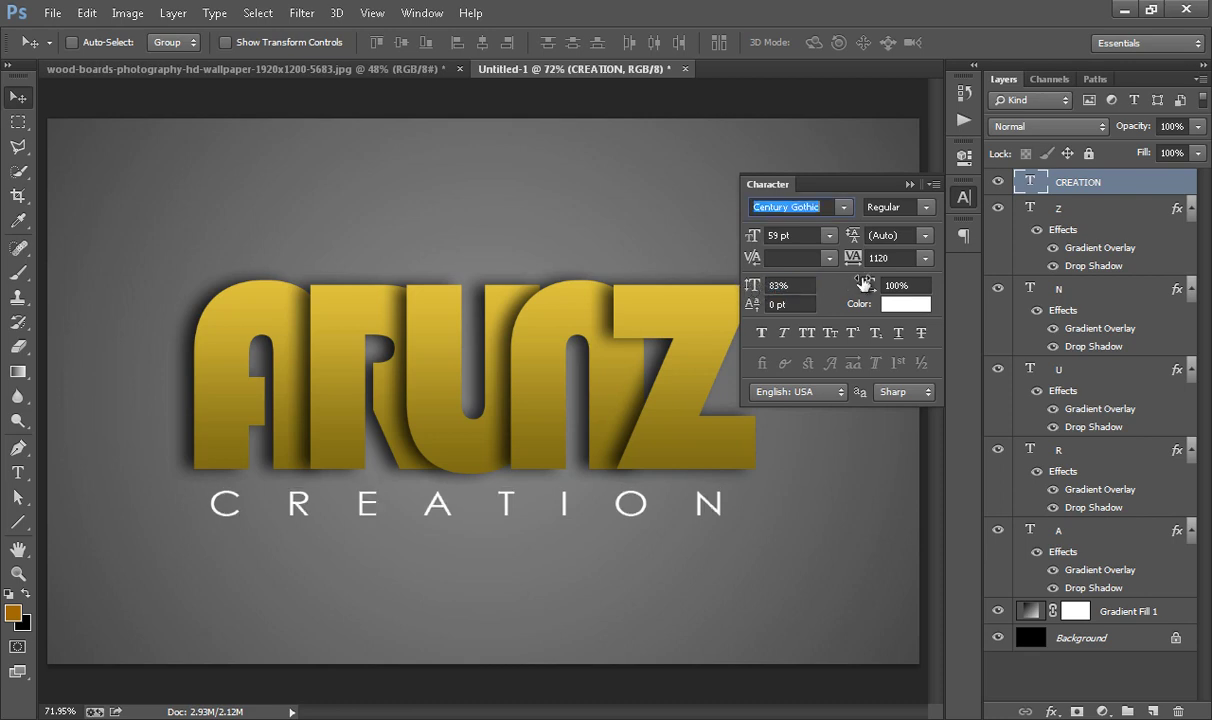
drag(752, 285, 757, 289)
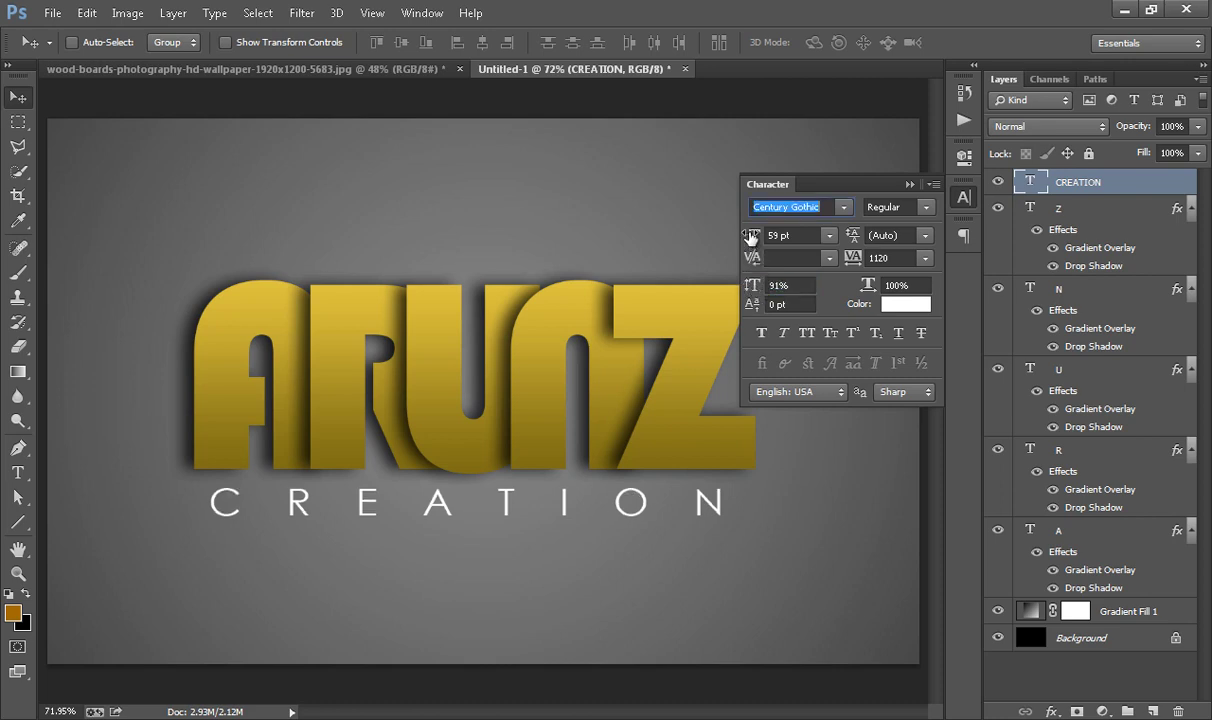
drag(753, 236, 746, 237)
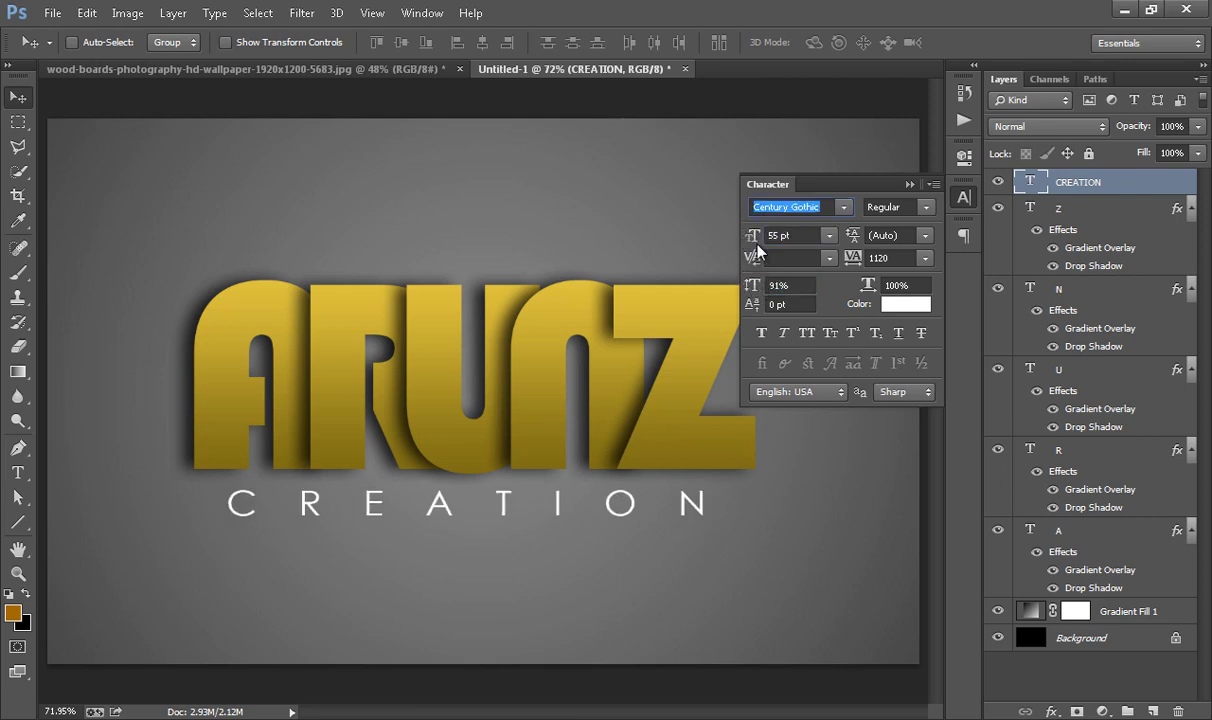
click(855, 259)
drag(855, 259, 870, 250)
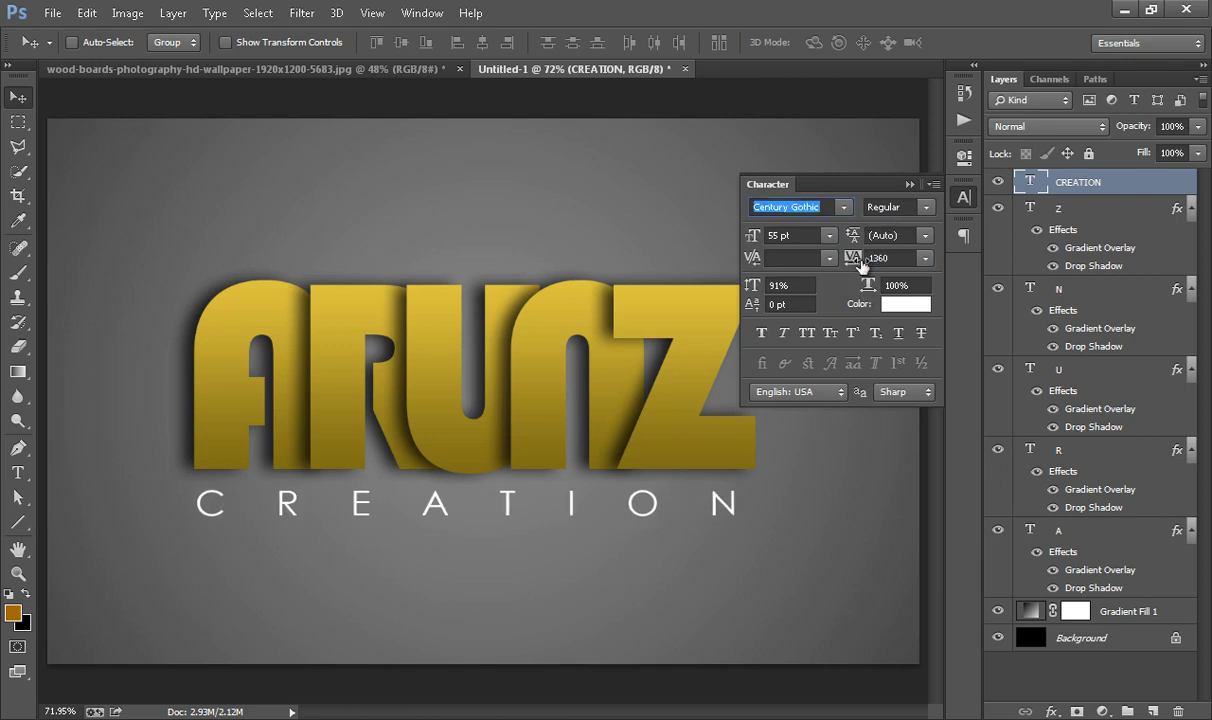
key(Return)
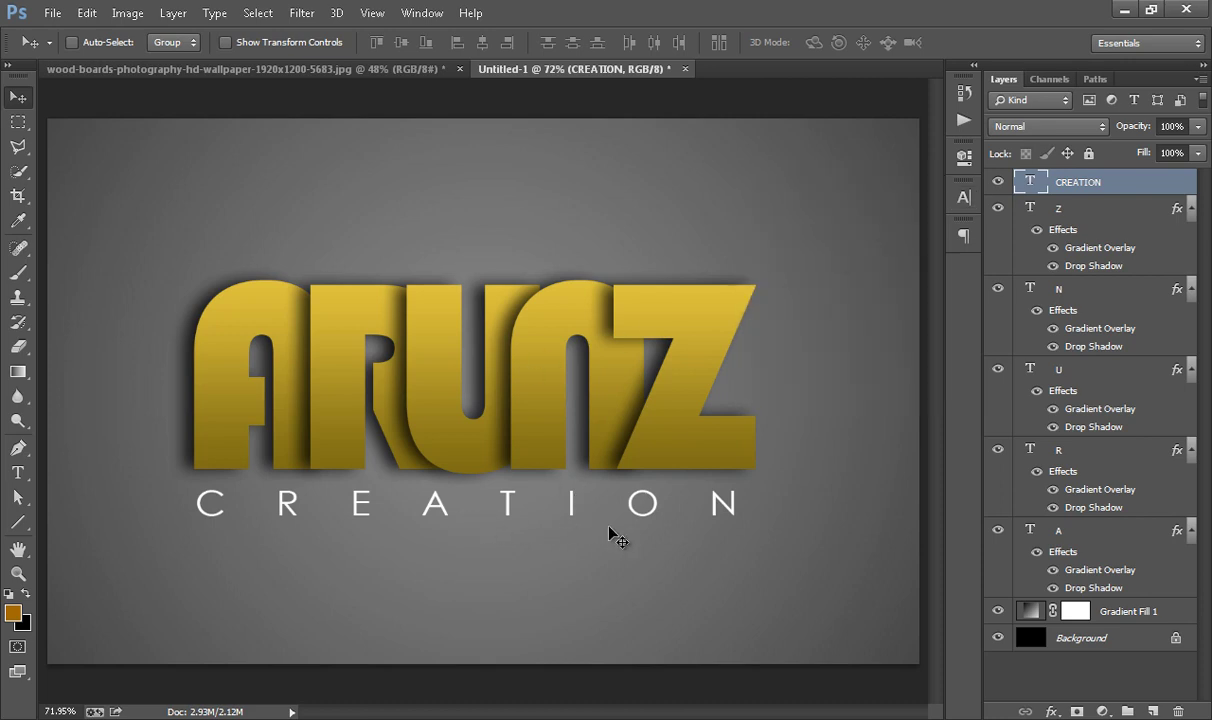
Step: Add a Drop Shadow to CREATION: Multiply, 75% opacity, 5 px distance and size
right_click(1030, 182)
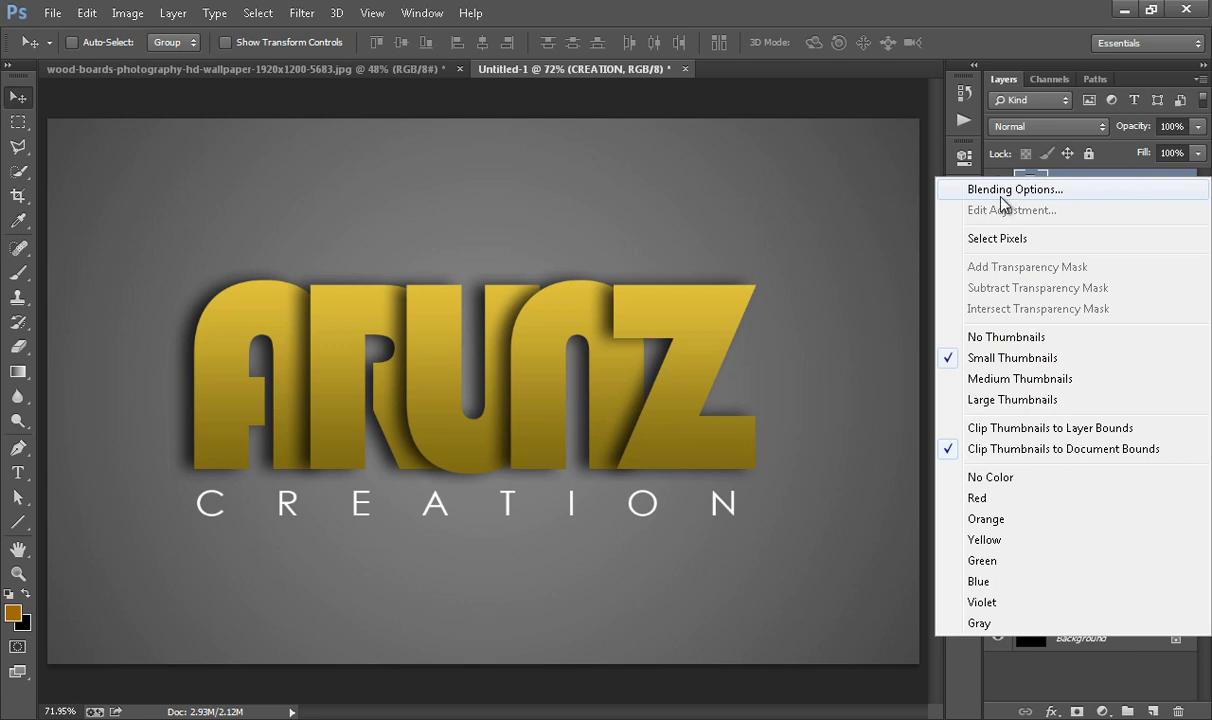
click(1002, 195)
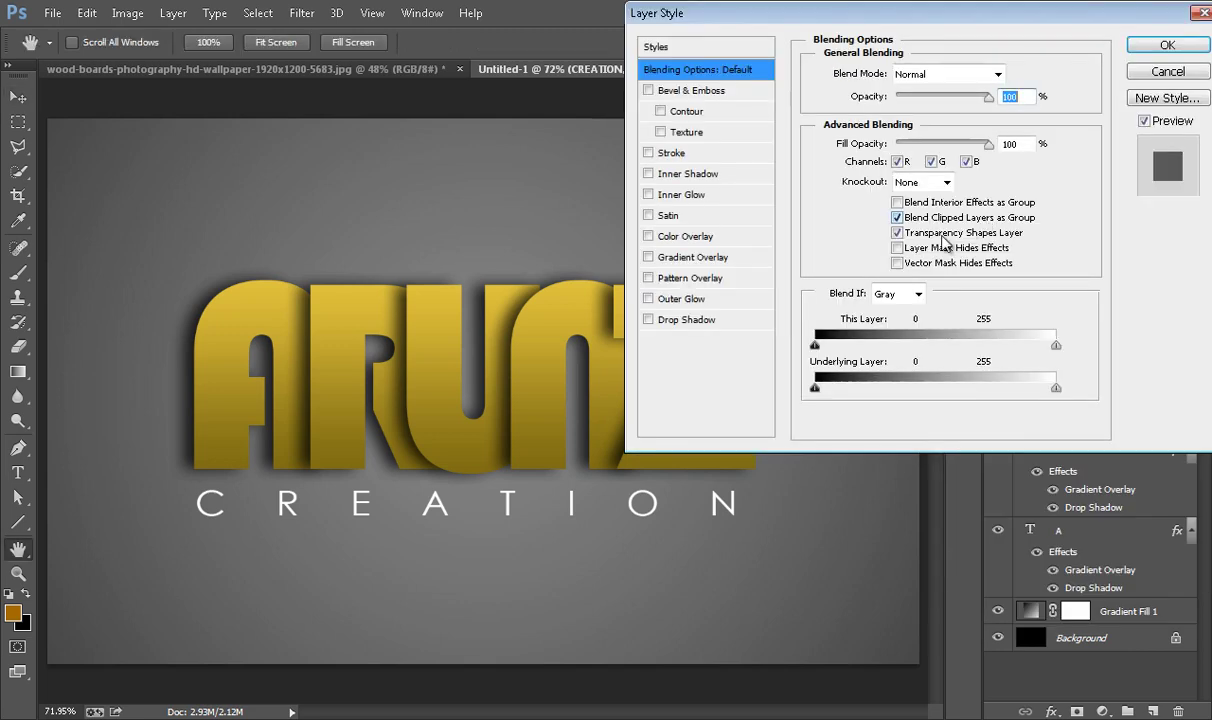
click(675, 322)
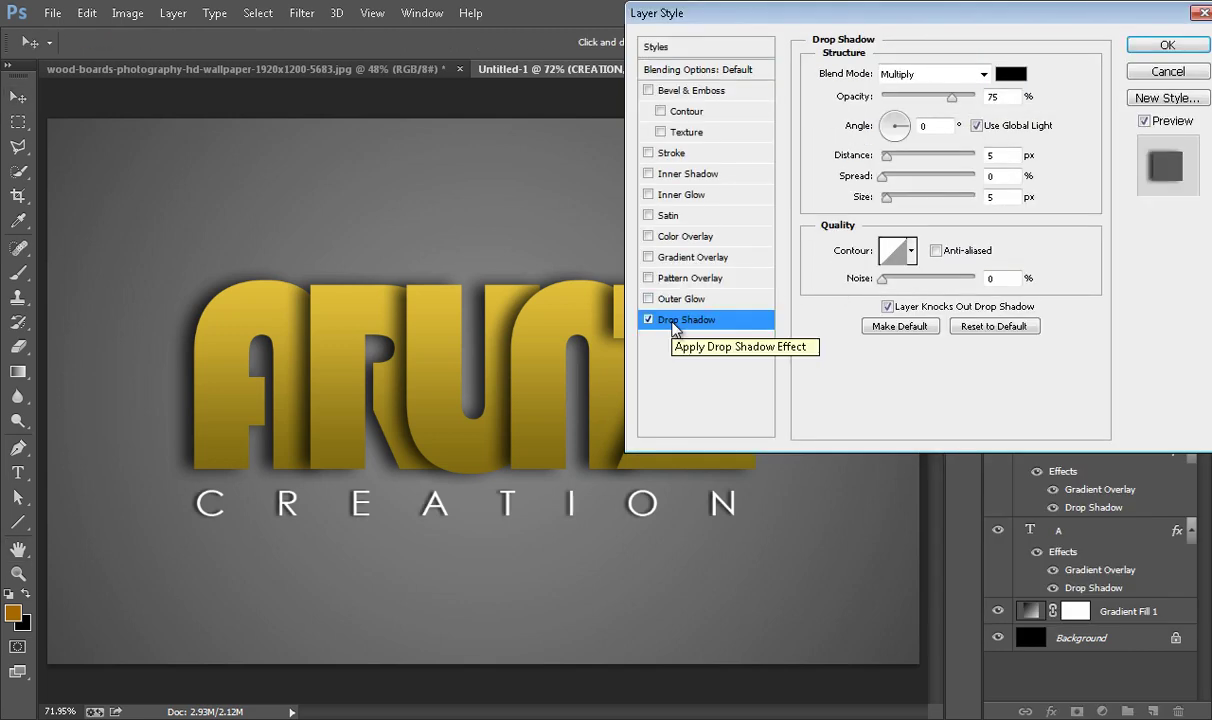
click(1150, 55)
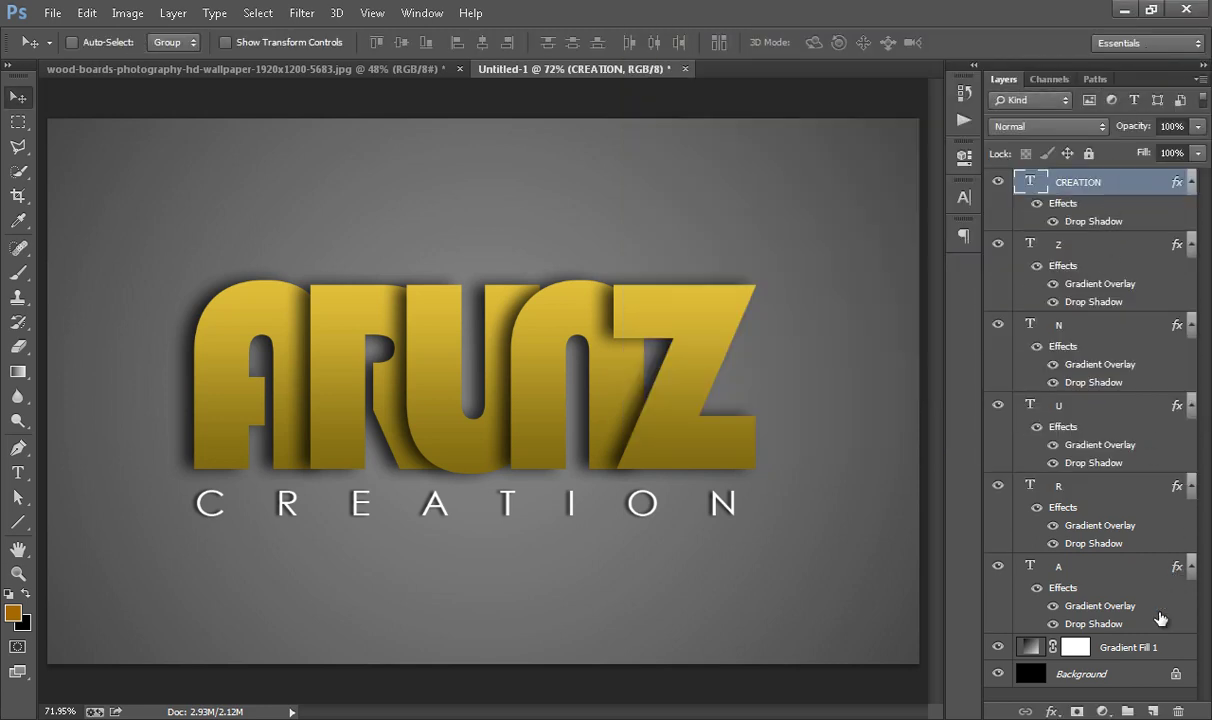
click(1071, 577)
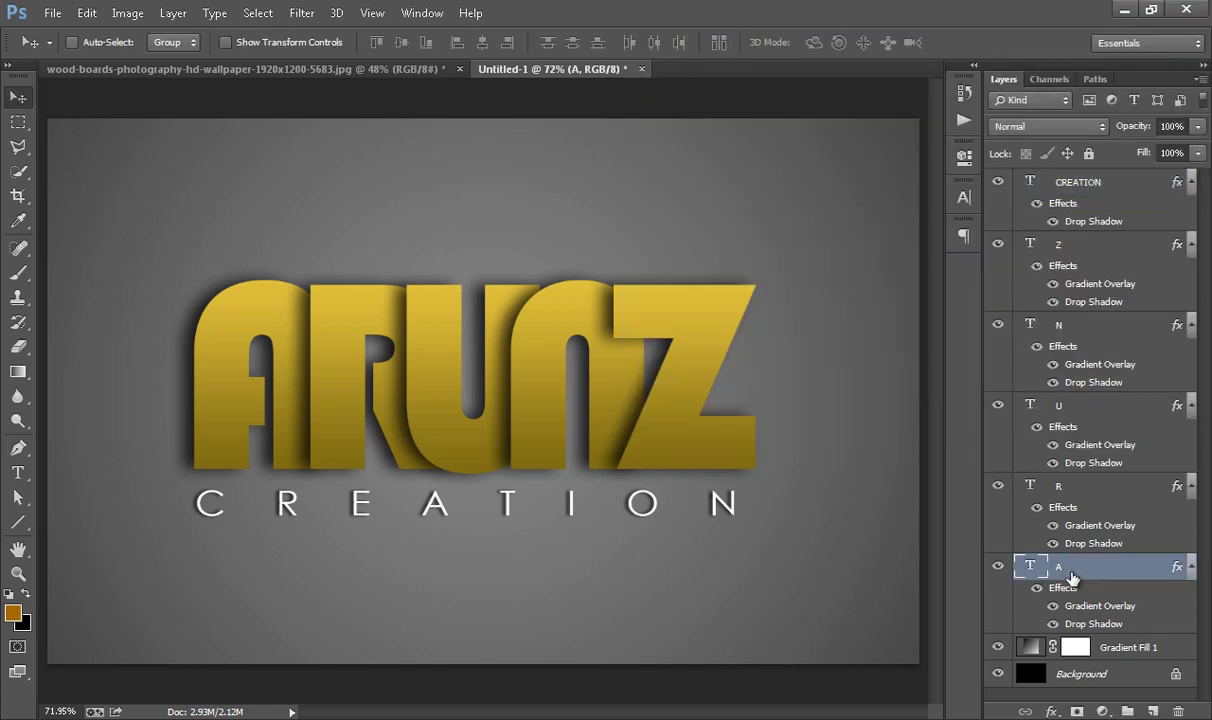
Step: Enable Bevel & Emboss on letter A, trying the Emboss and Pillow Emboss styles
right_click(1030, 566)
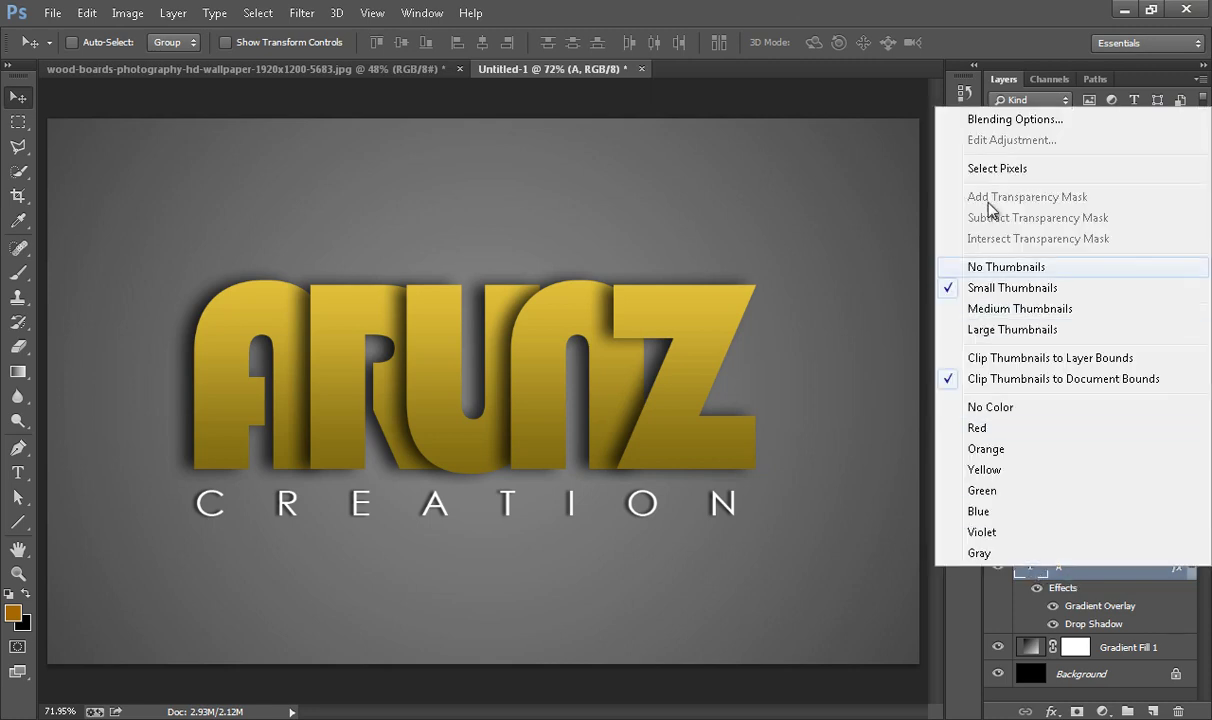
click(1013, 119)
click(680, 92)
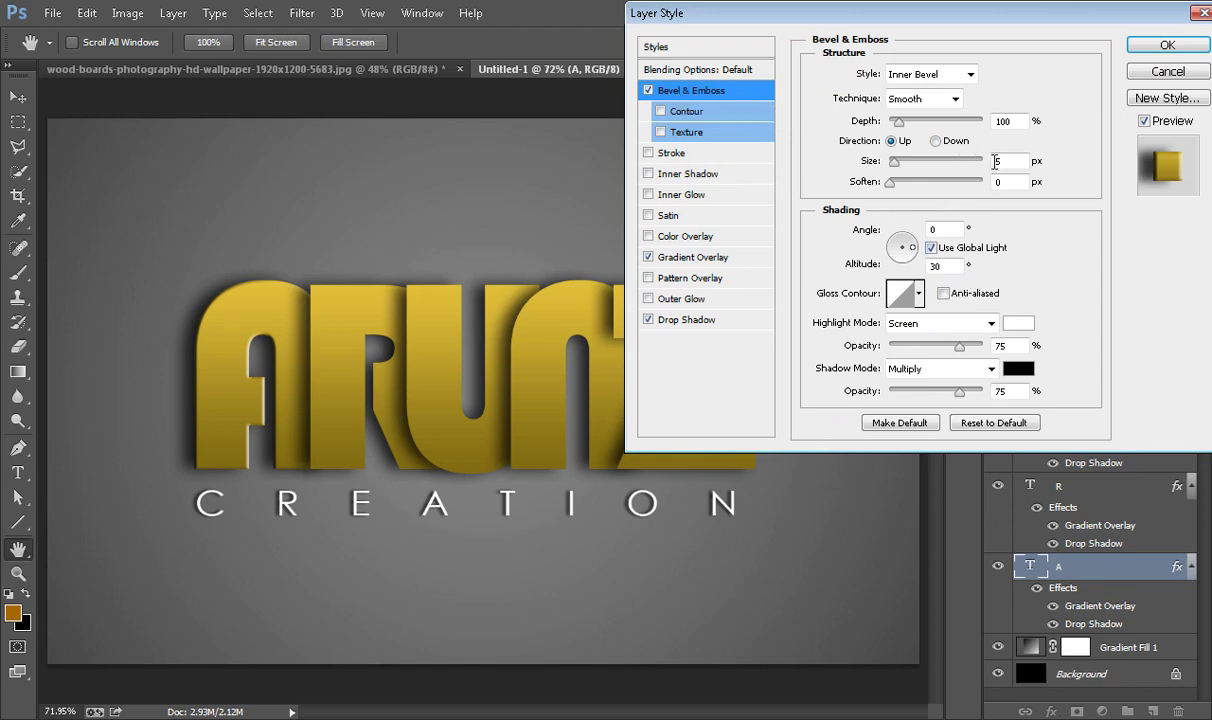
click(968, 74)
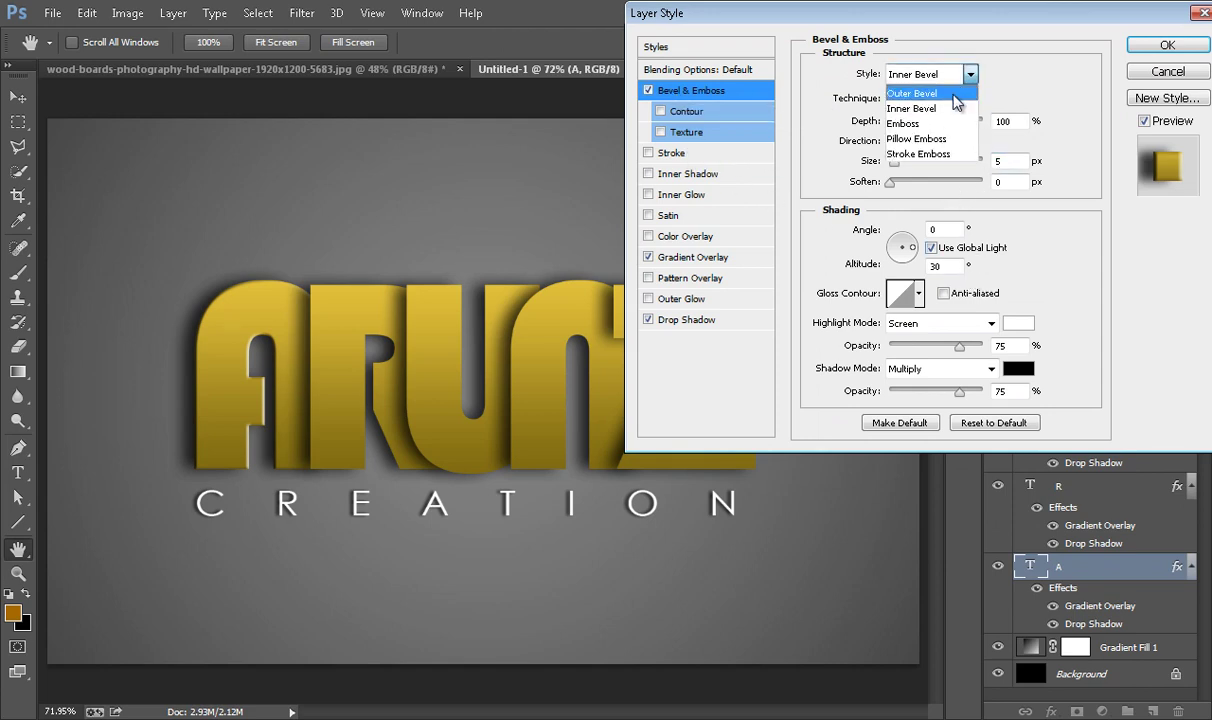
click(948, 123)
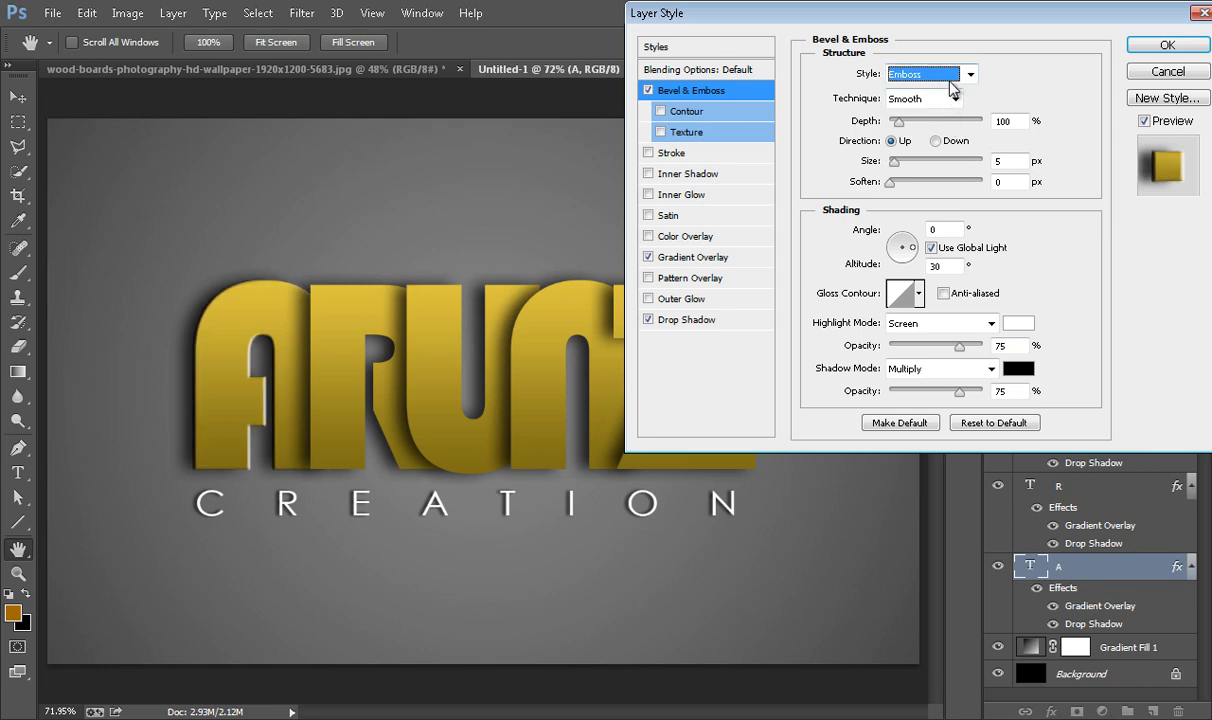
click(953, 83)
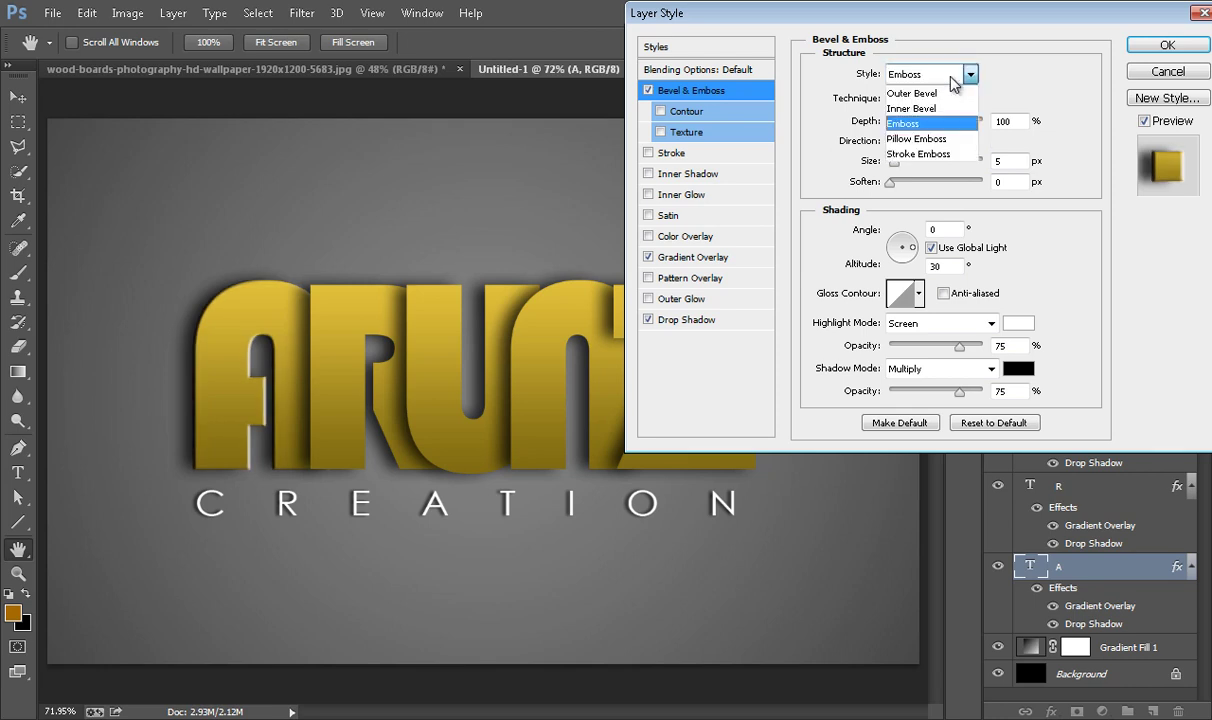
click(934, 140)
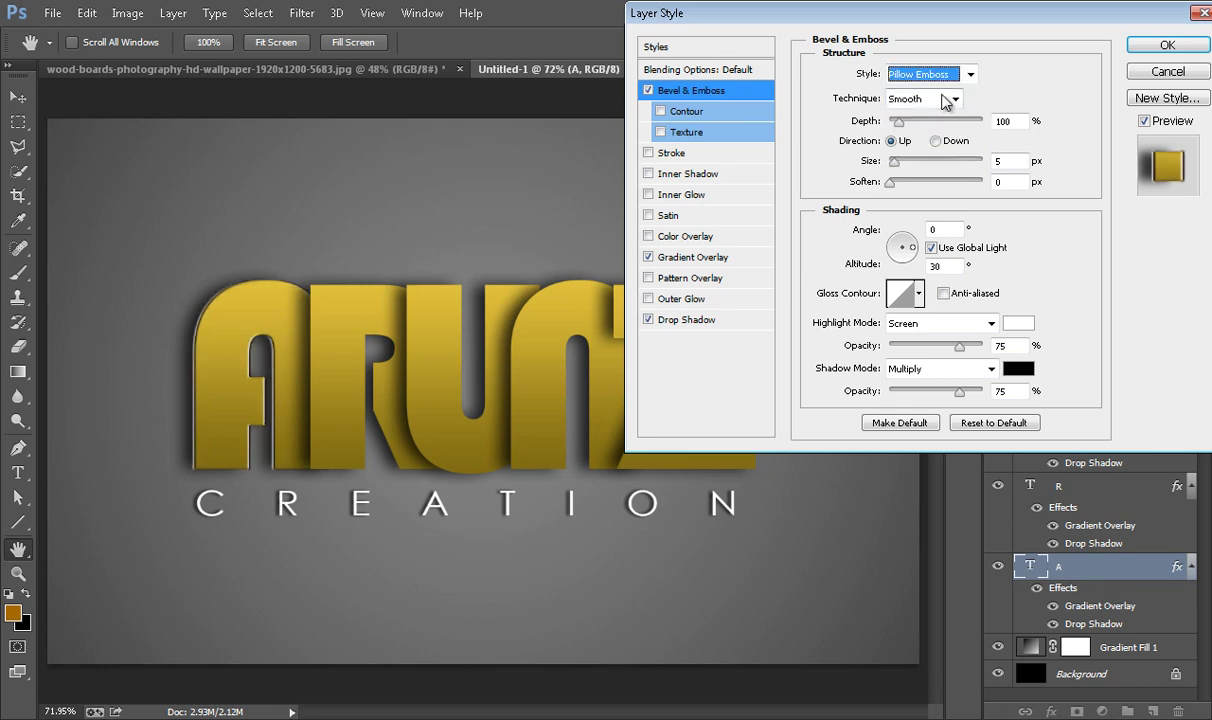
Step: Set letter A's bevel to Outer Bevel with a 2 px size
click(920, 74)
click(938, 155)
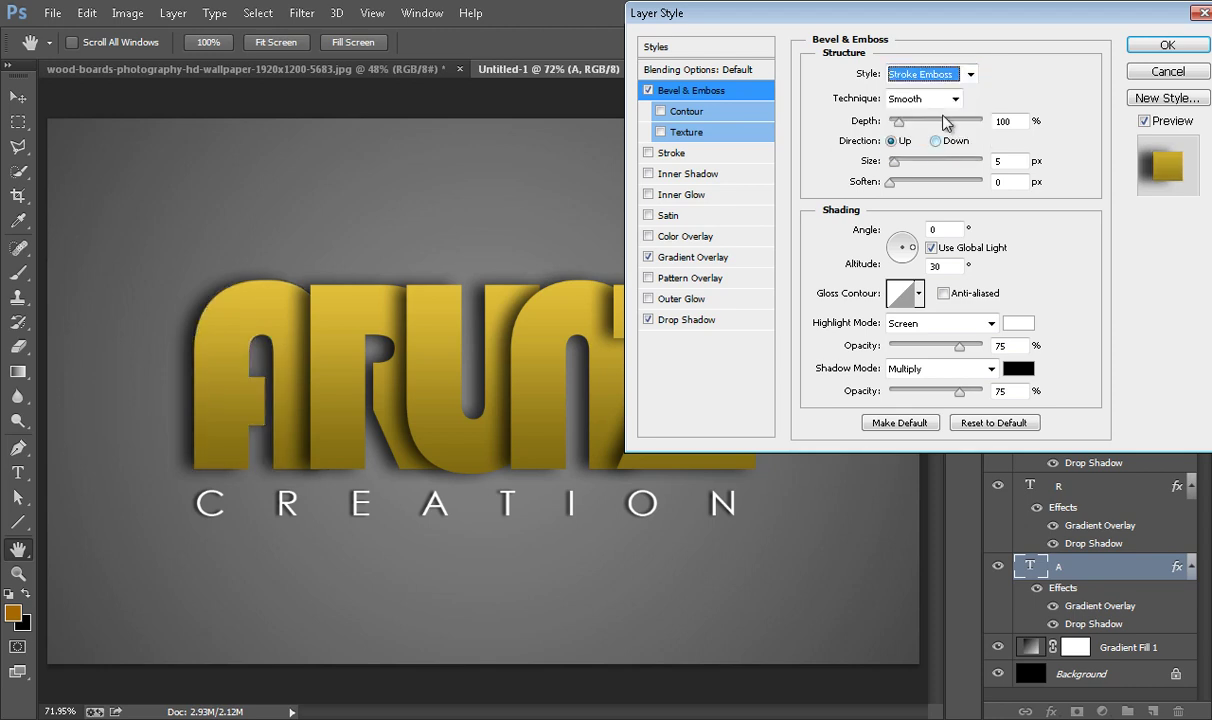
click(945, 80)
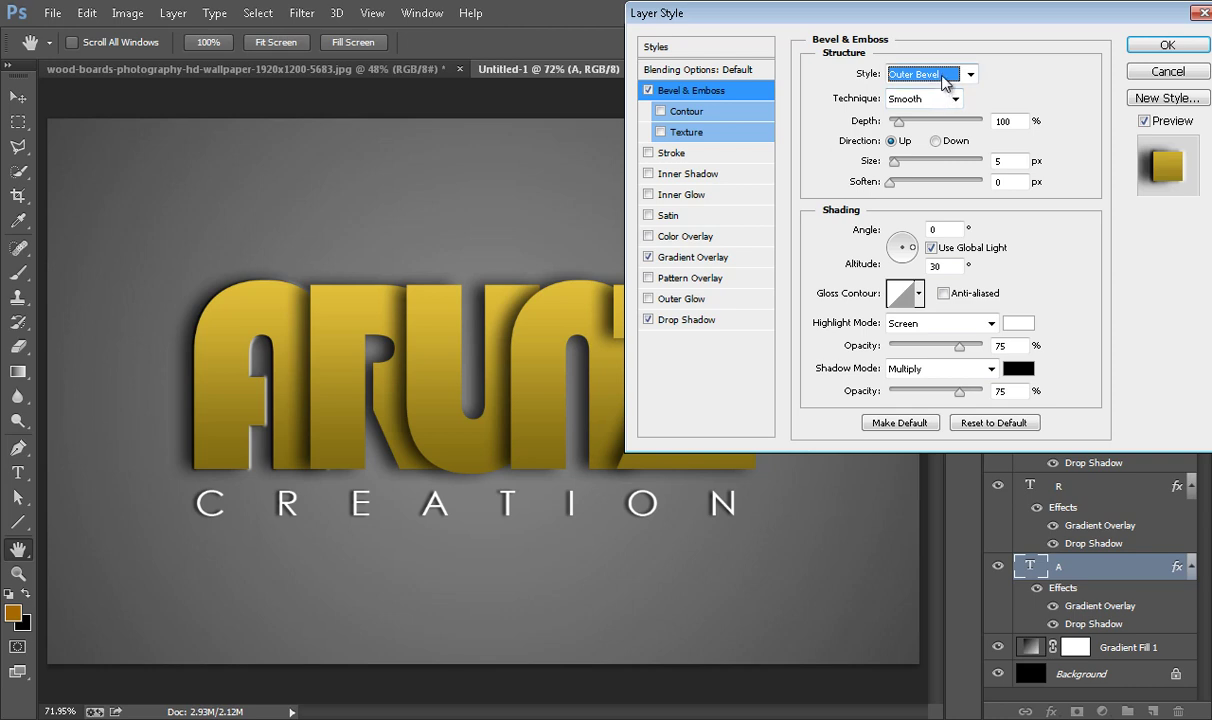
click(1005, 161)
drag(858, 167, 817, 162)
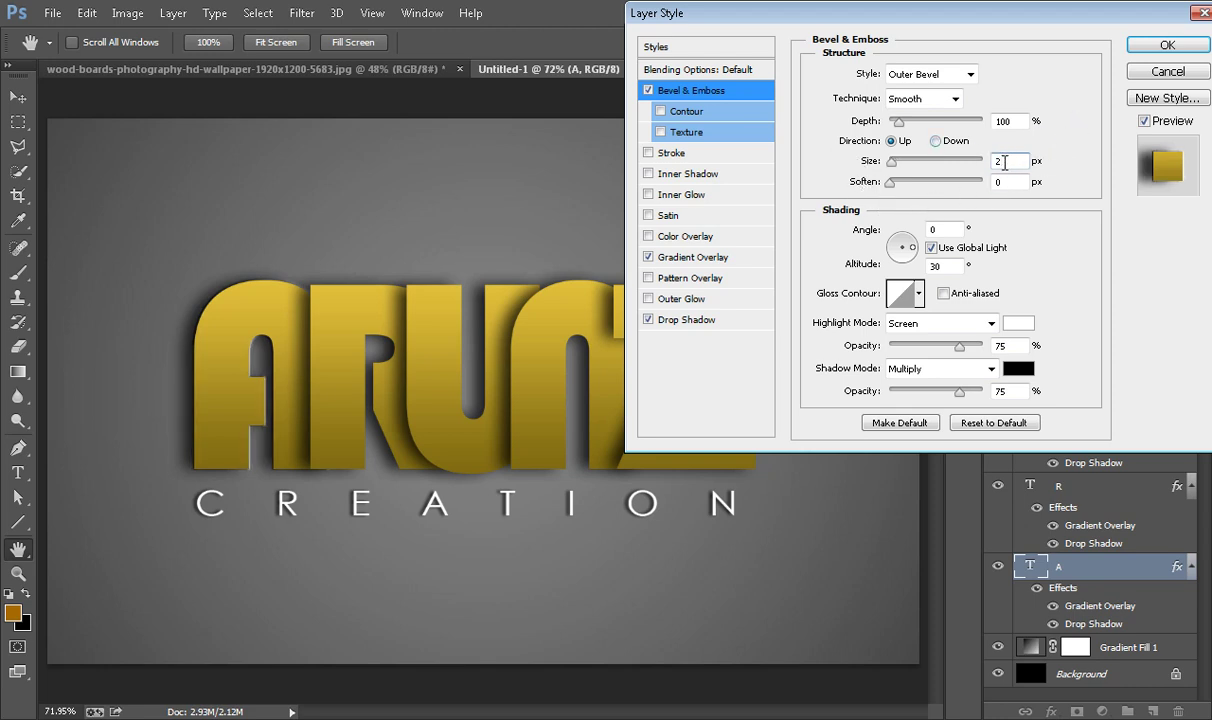
click(1145, 50)
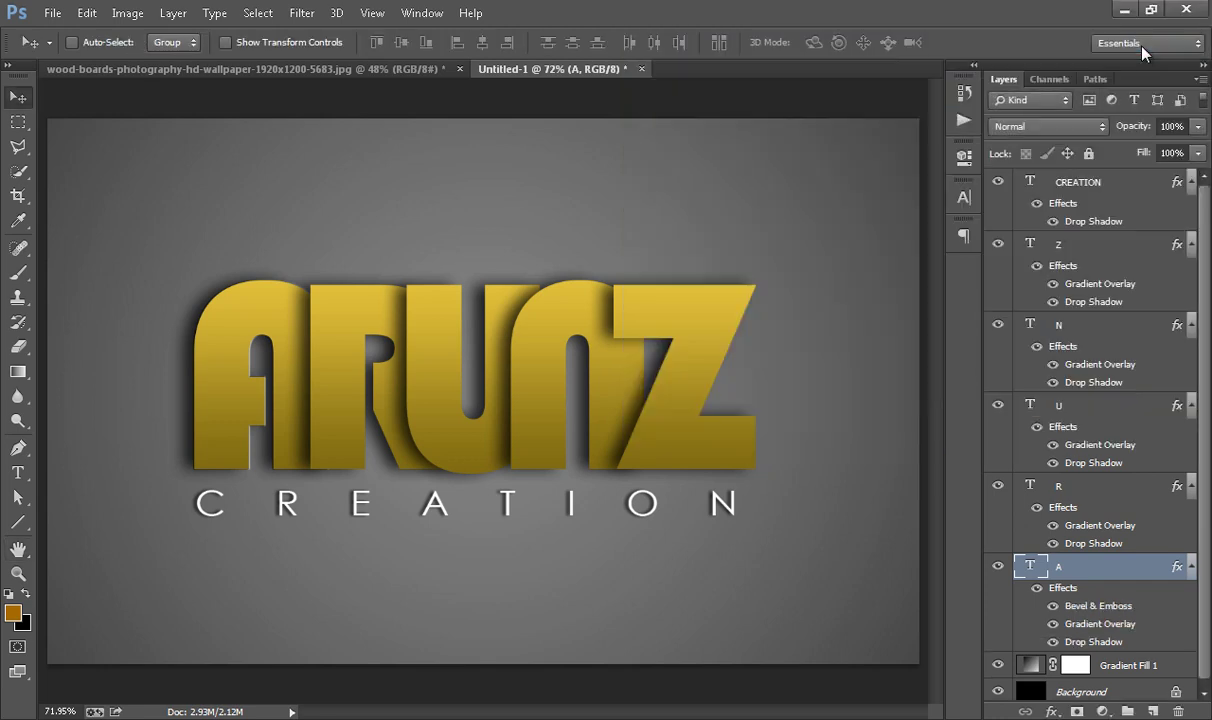
Step: Copy letter A's layer style and paste it onto letters R, U and N
right_click(1088, 572)
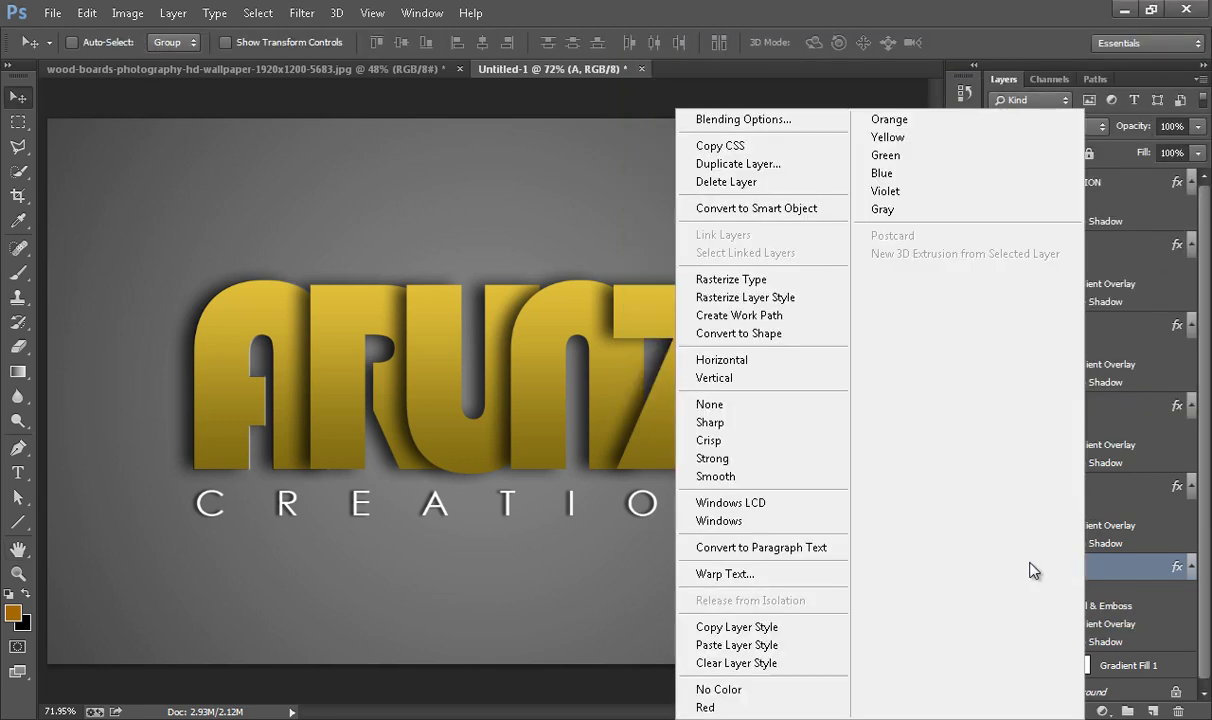
click(803, 628)
right_click(1045, 476)
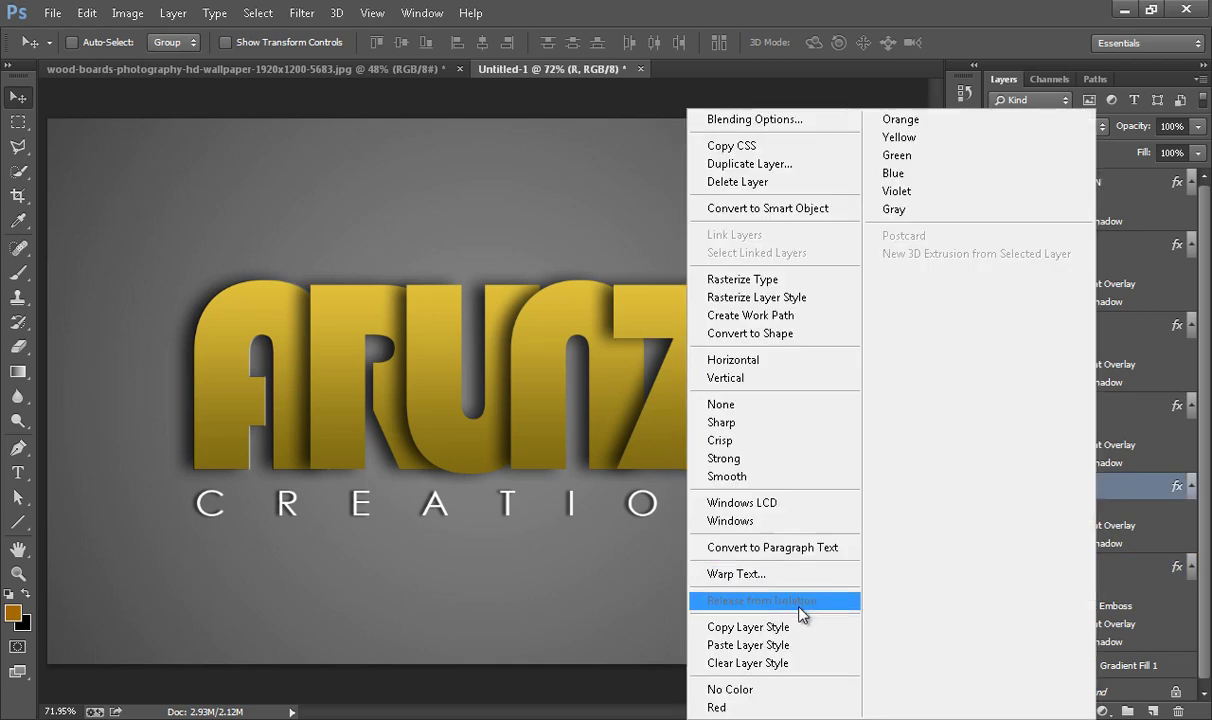
click(800, 647)
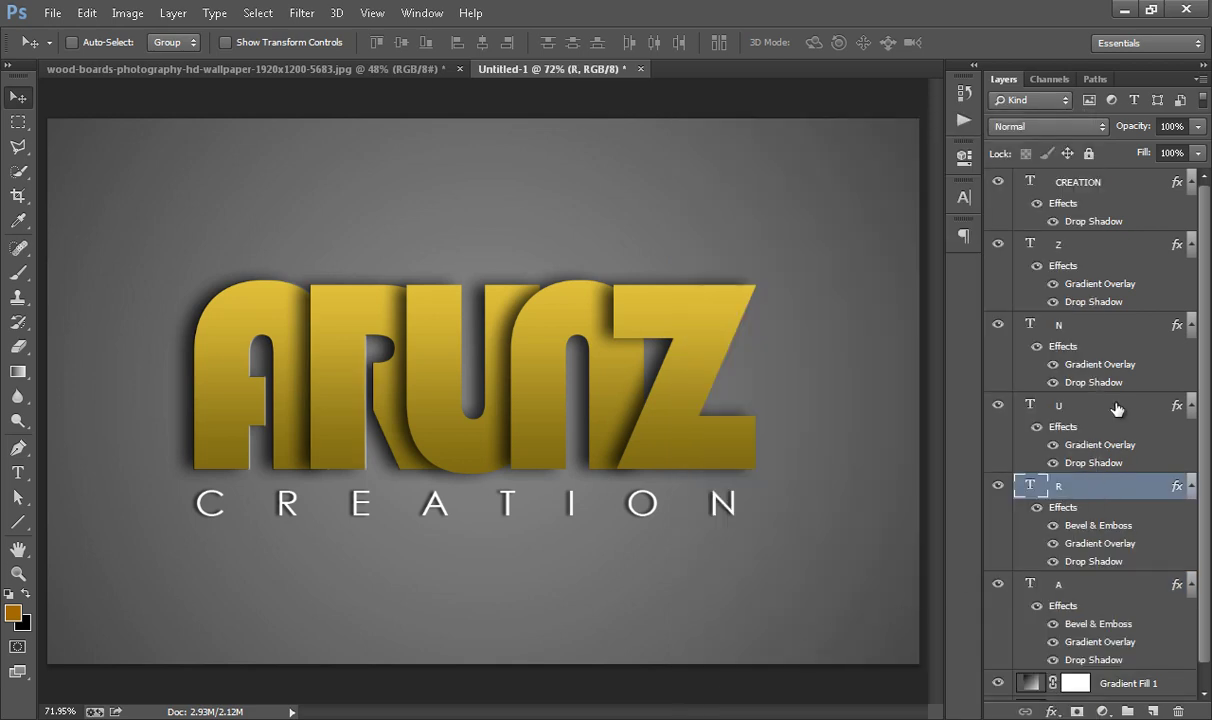
right_click(1058, 400)
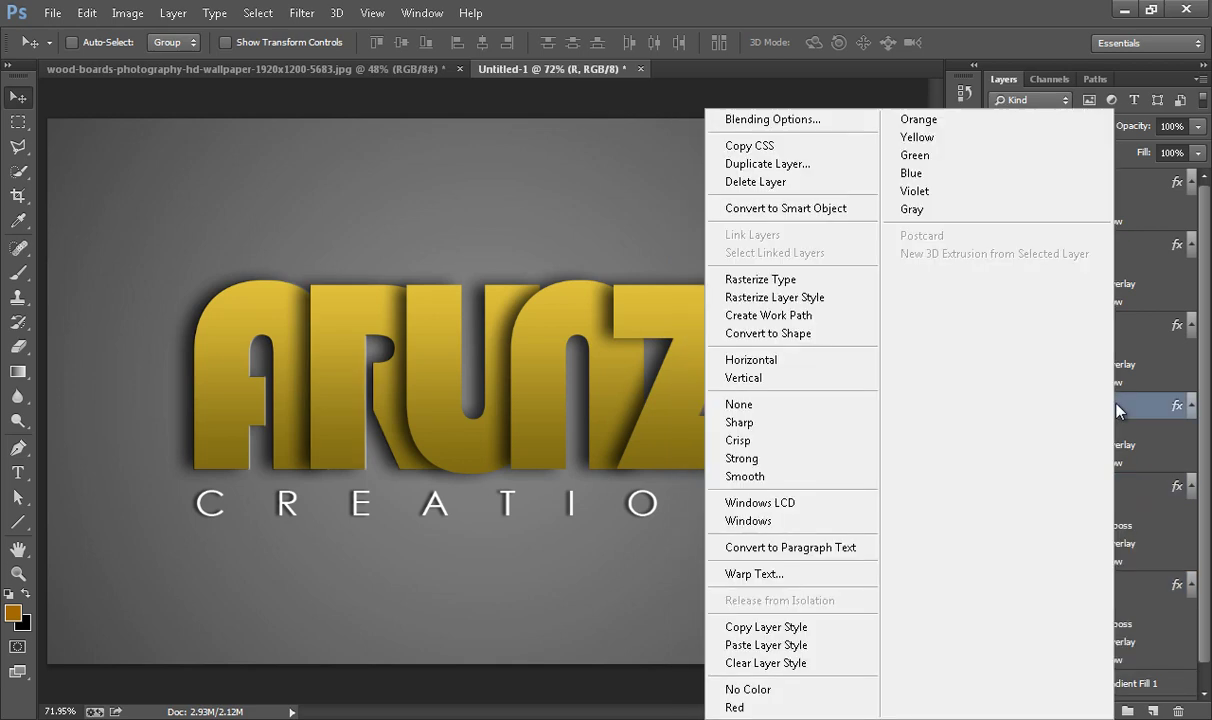
click(812, 645)
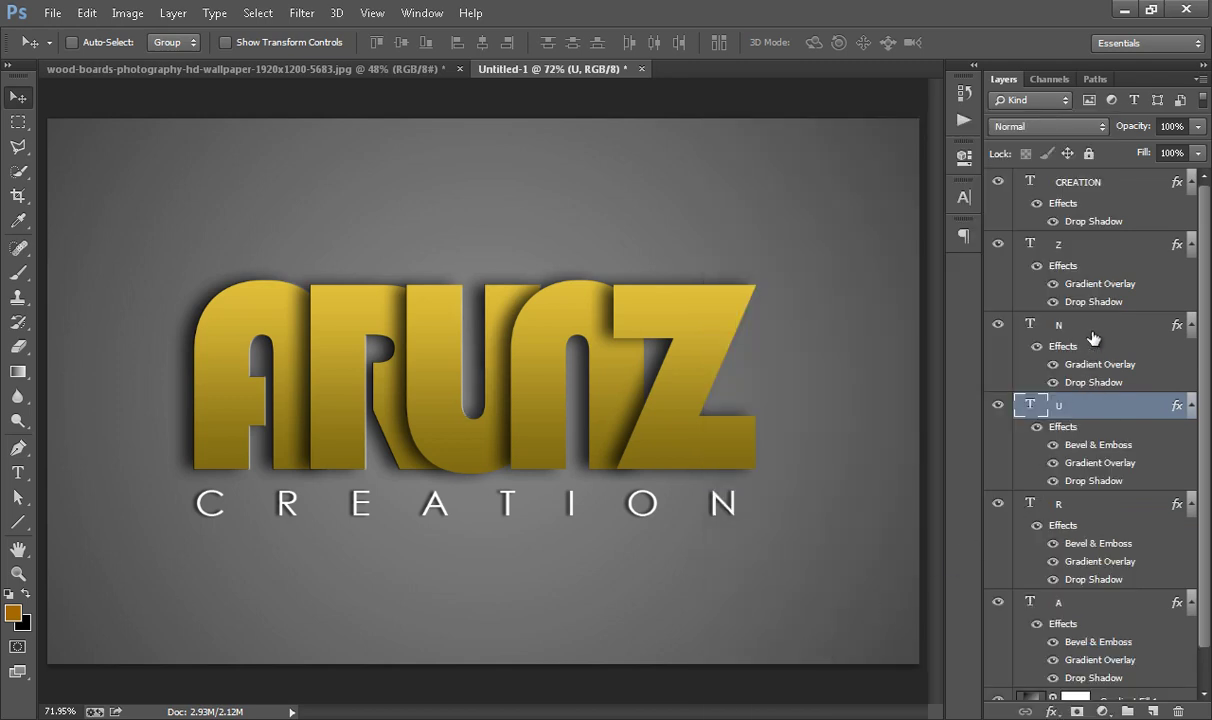
right_click(1035, 322)
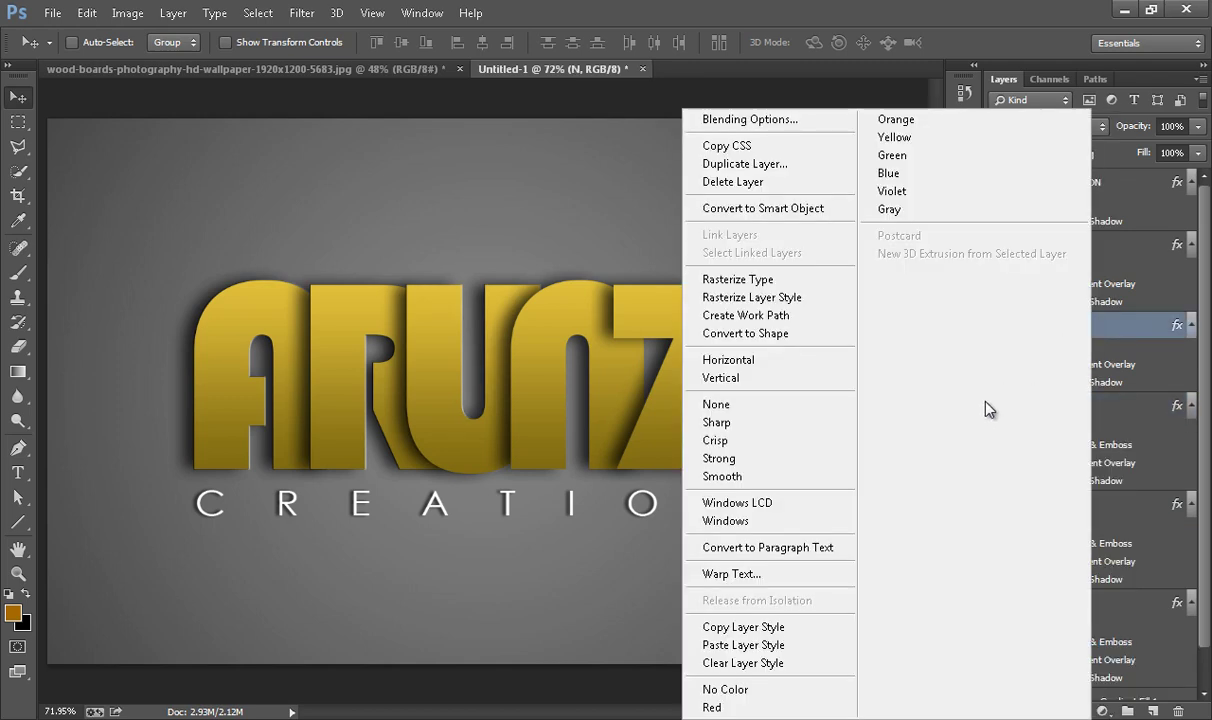
click(800, 645)
Step: Copy letter Z's own layer style and paste it back onto Z
right_click(1098, 256)
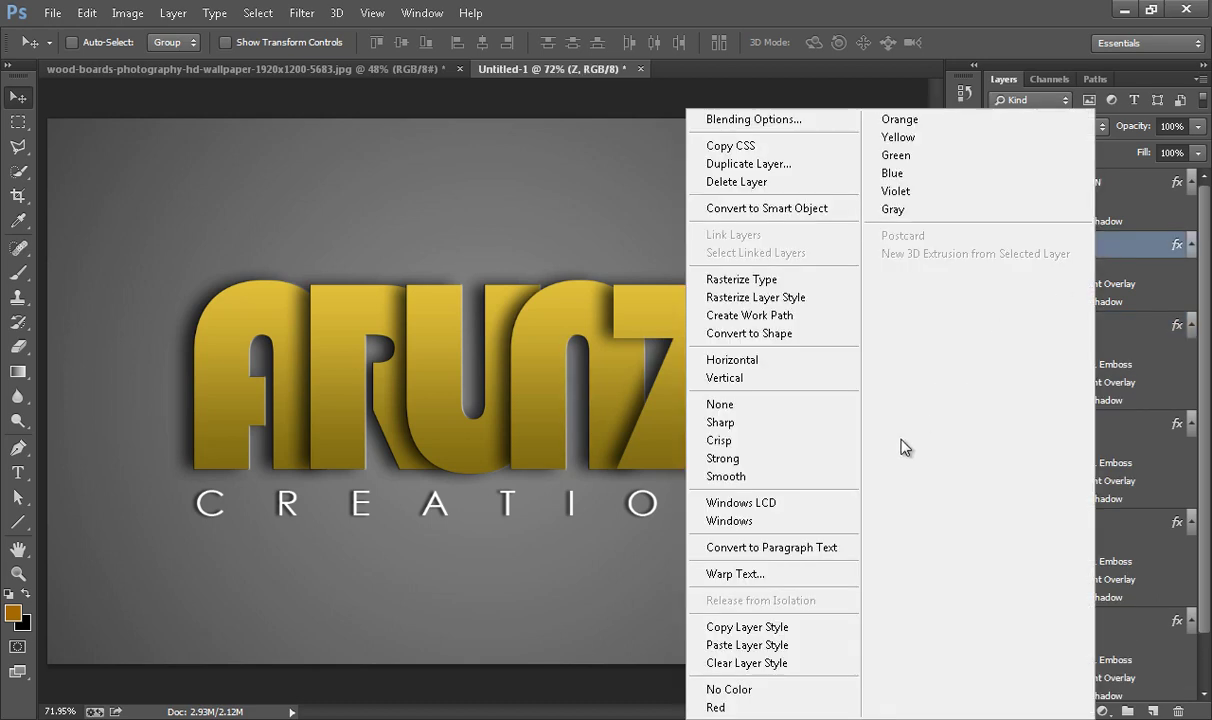
click(797, 634)
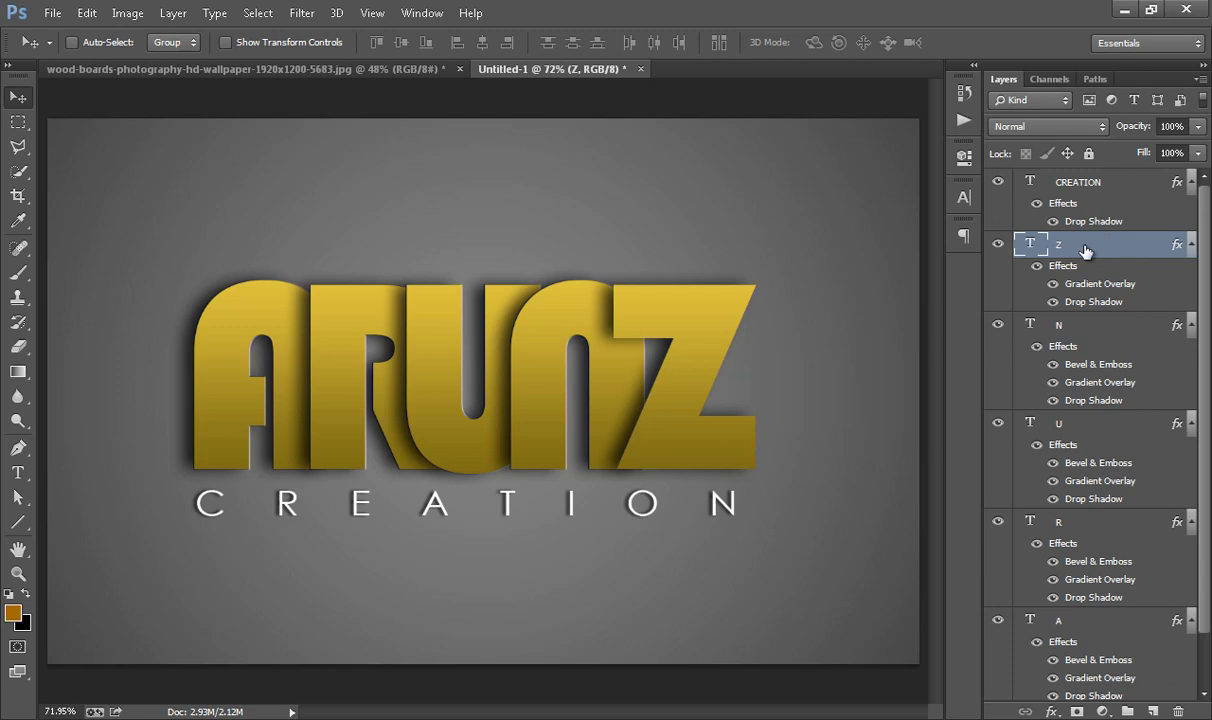
right_click(1085, 251)
click(809, 649)
Step: Give letter Z a Bevel & Emboss with Outer Bevel style and 2 px size
right_click(1060, 251)
mouse_move(679, 707)
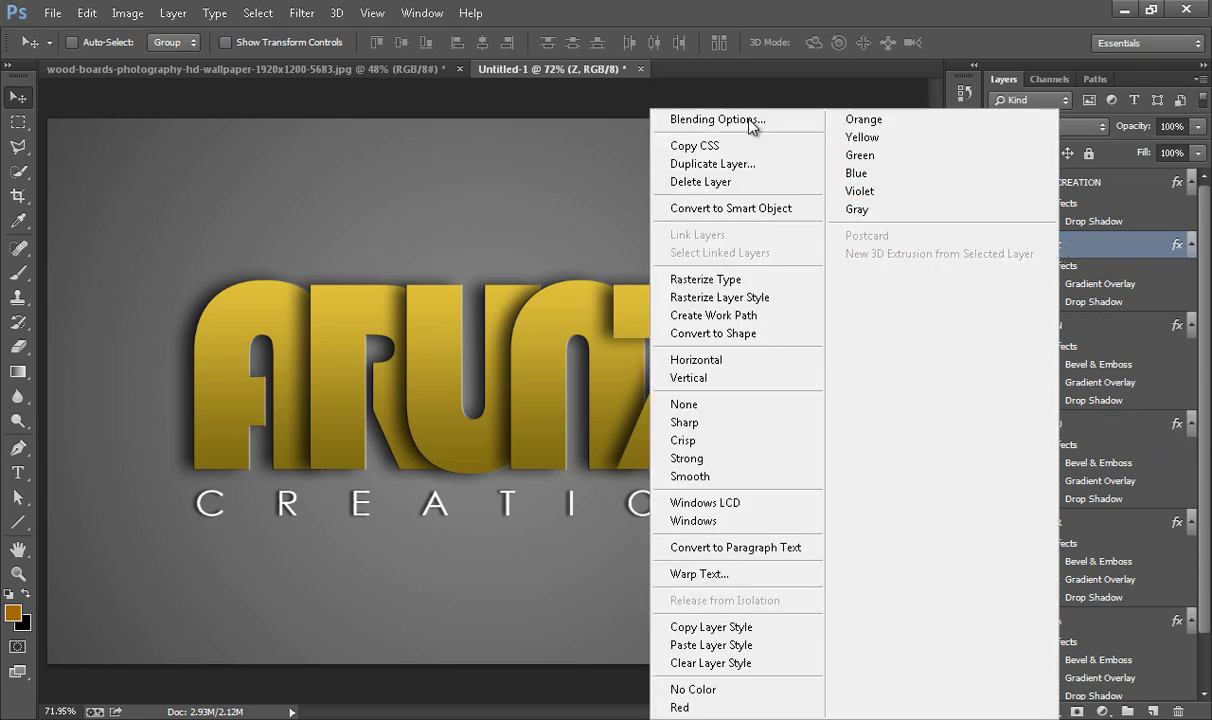
click(676, 120)
click(675, 92)
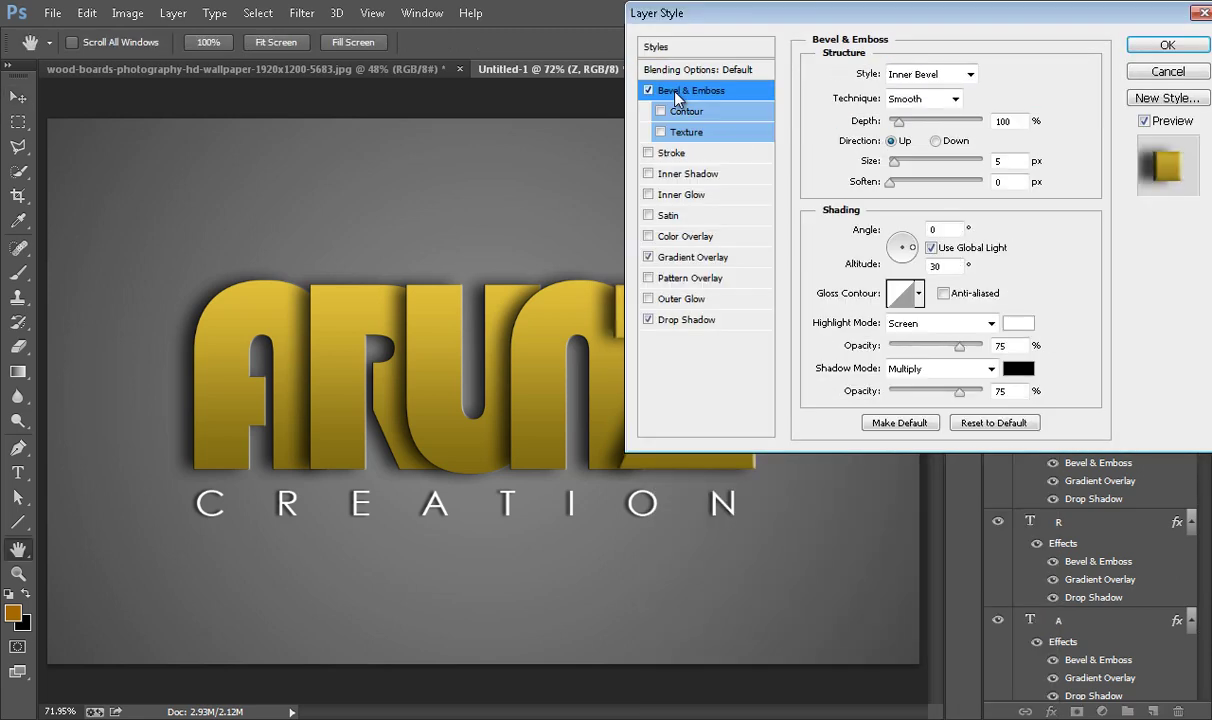
double_click(997, 161)
text(2)
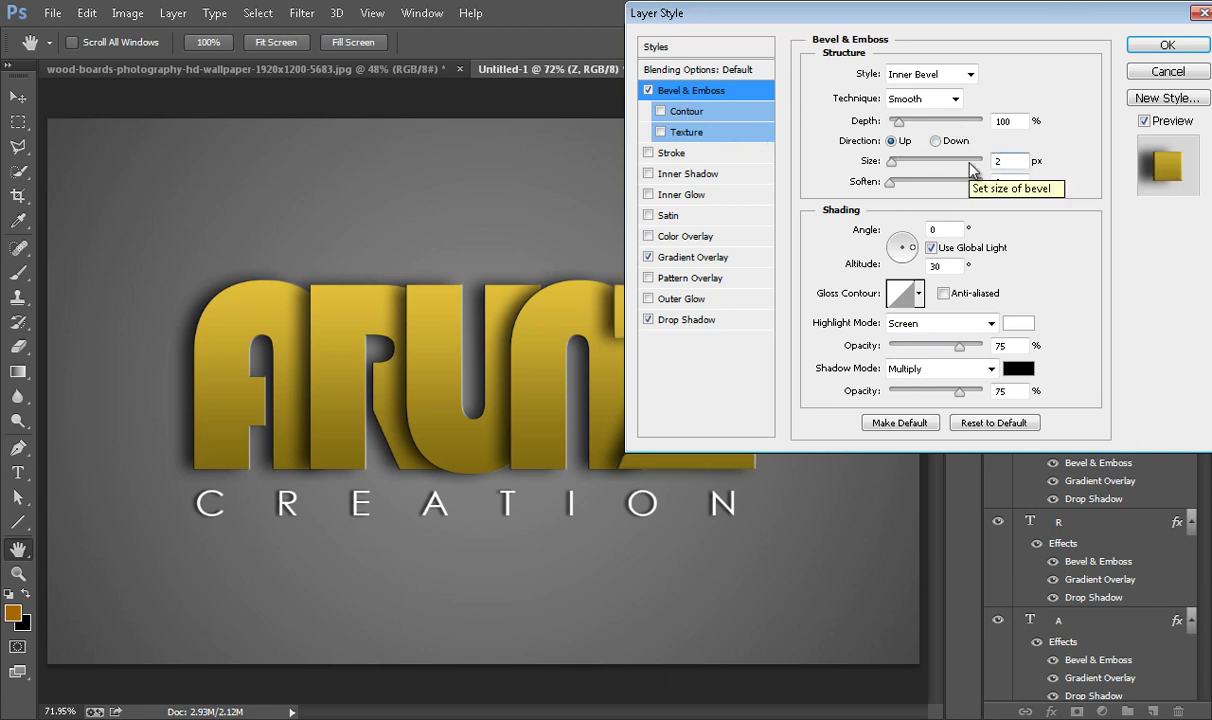
click(968, 75)
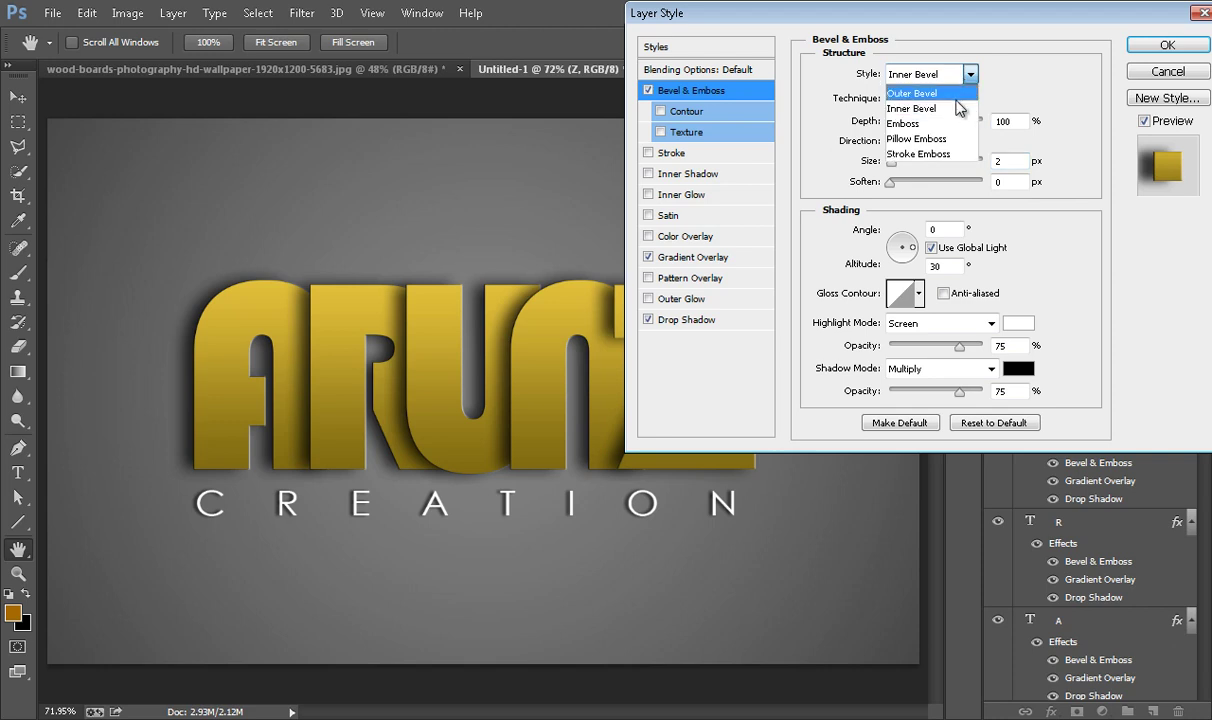
click(950, 95)
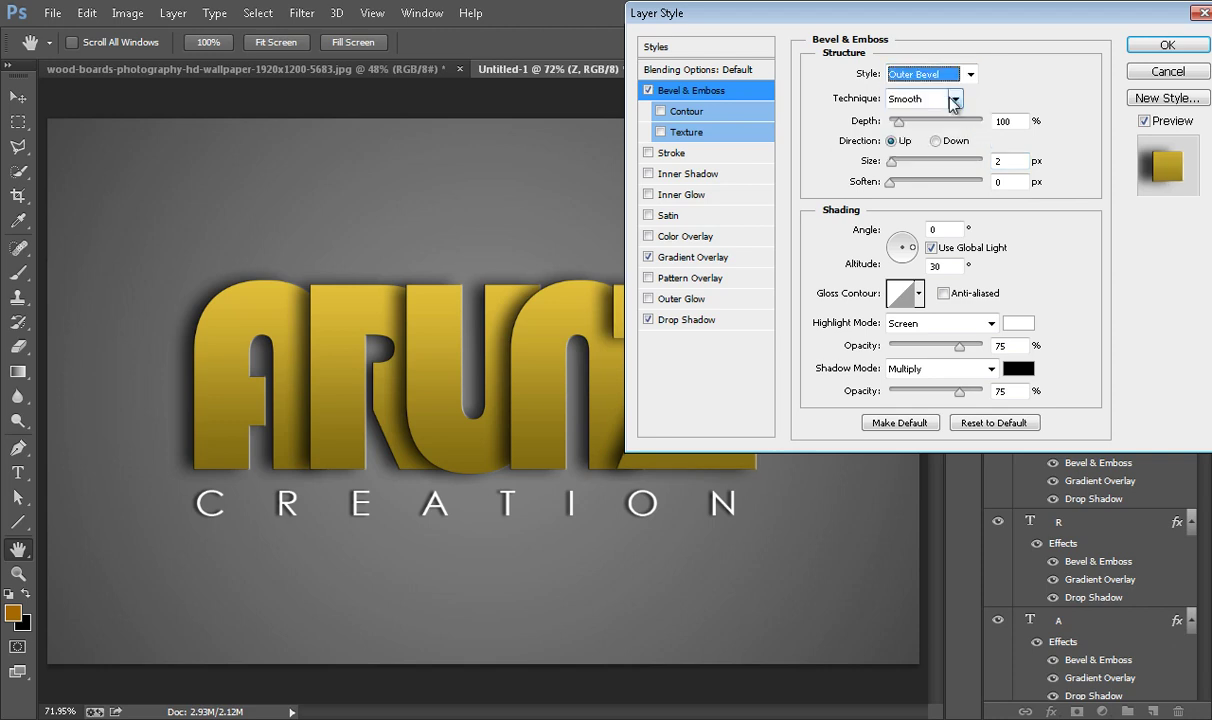
drag(1026, 16, 838, 411)
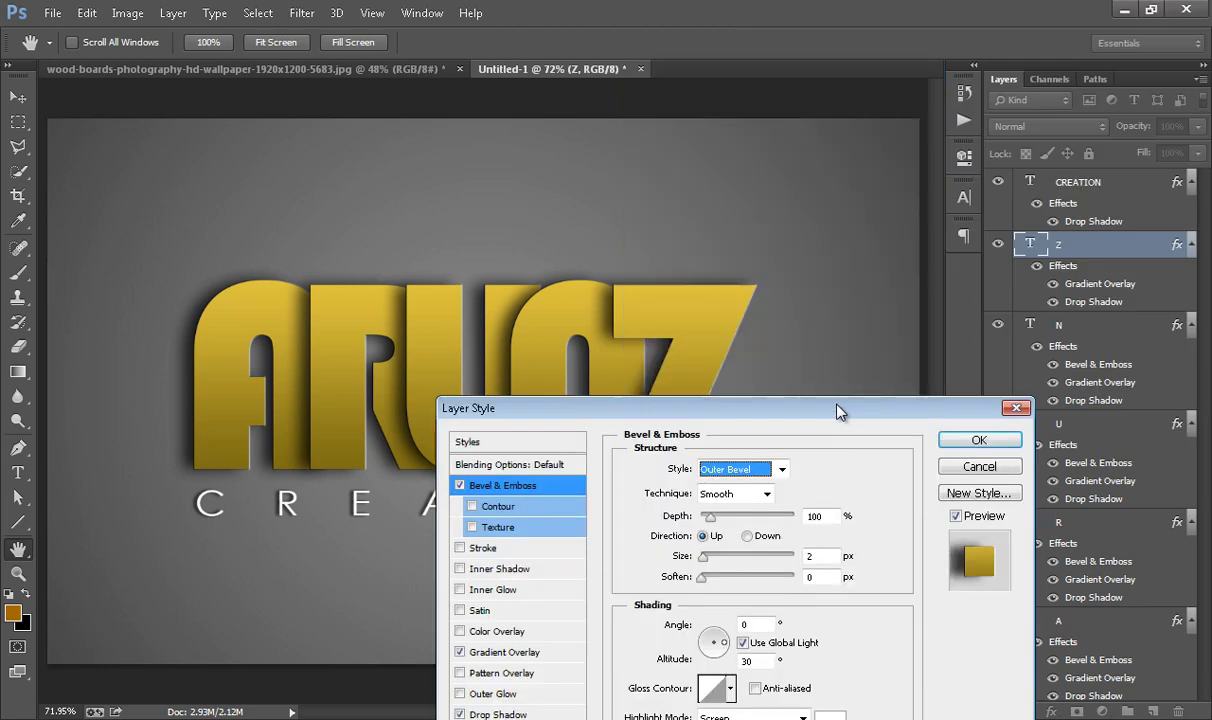
click(979, 440)
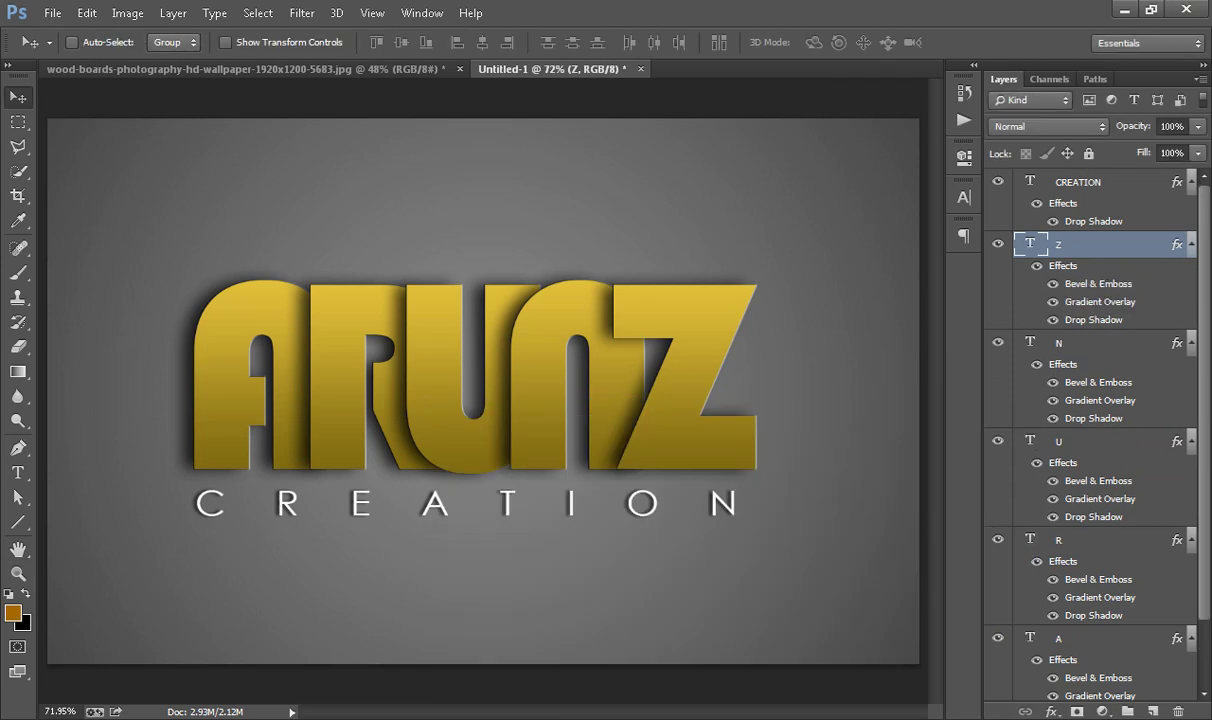
Step: Scroll the Layers panel and toggle visibility of the CREATION layer's effects
scroll(1142, 272, down, 2)
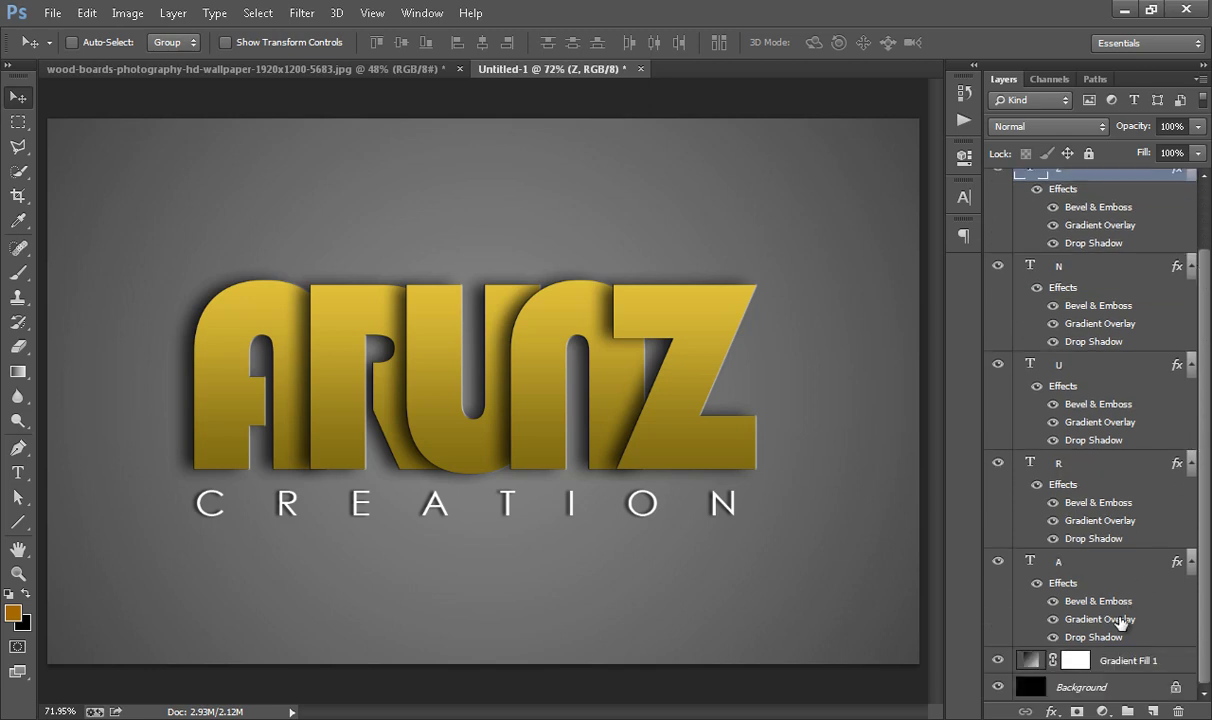
scroll(1206, 320, up, 2)
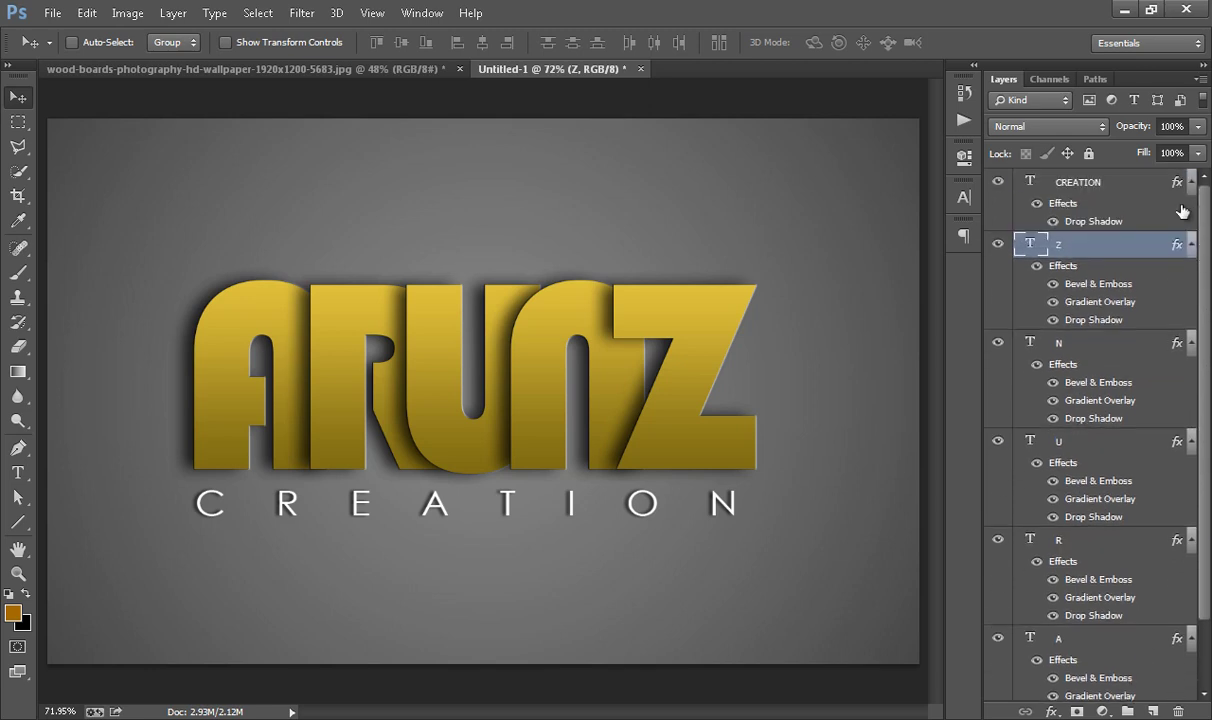
click(999, 184)
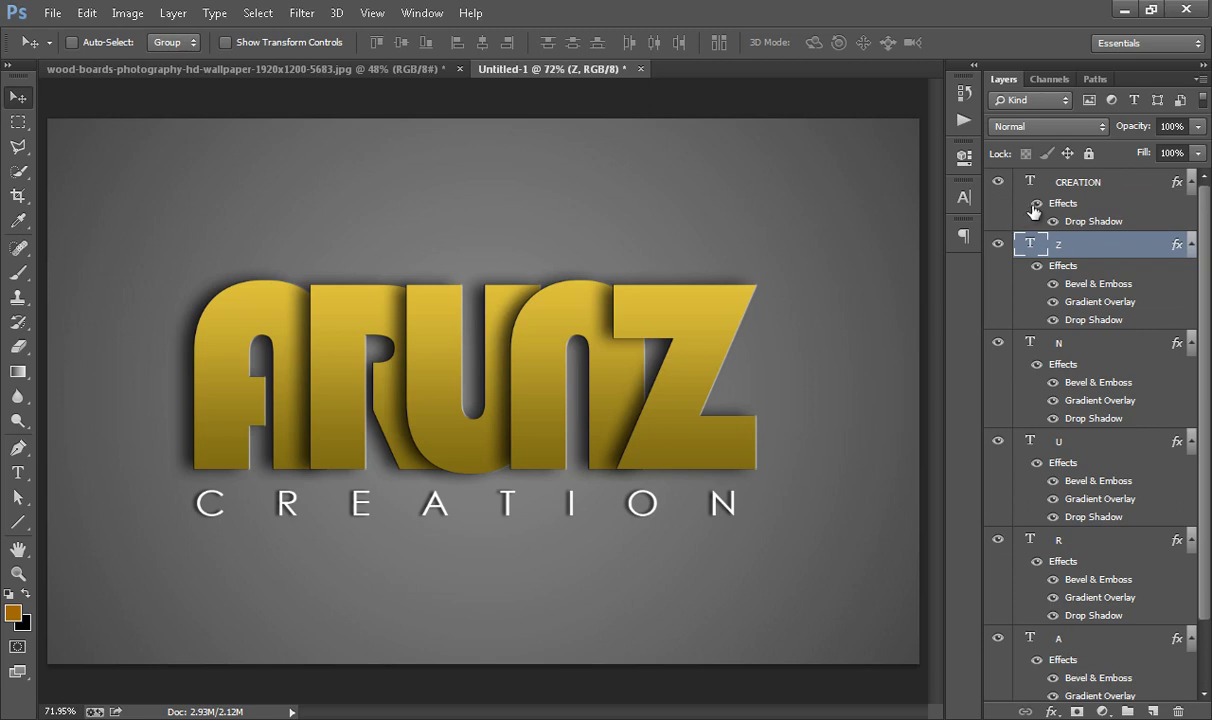